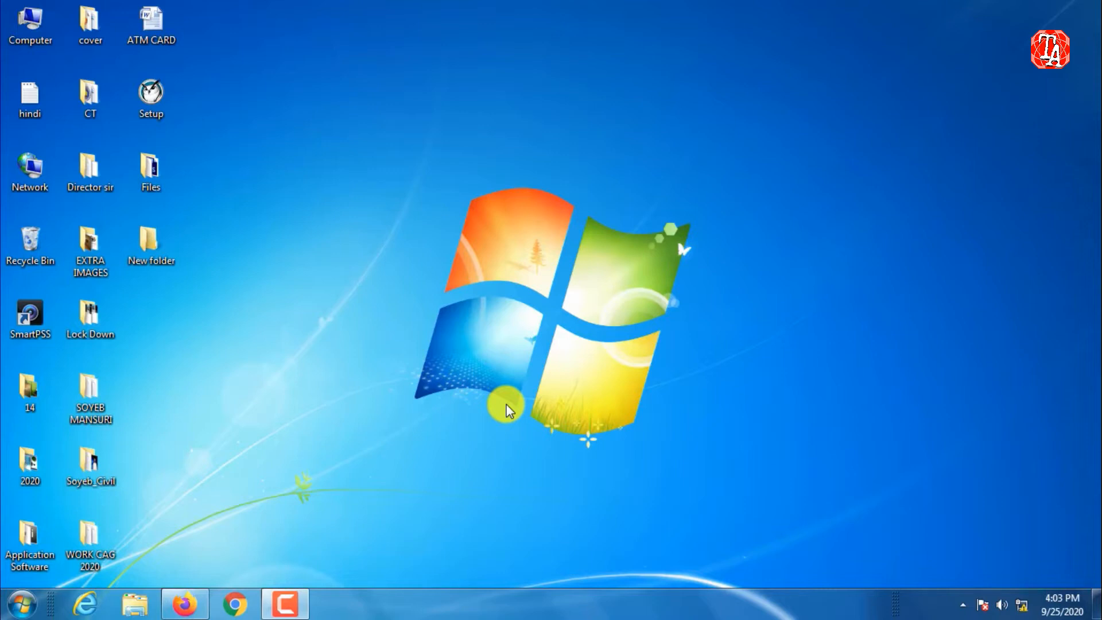
# Launch Microsoft Word with the winword command and set the blank document's page orientation to Landscape
pyautogui.press('super+r')
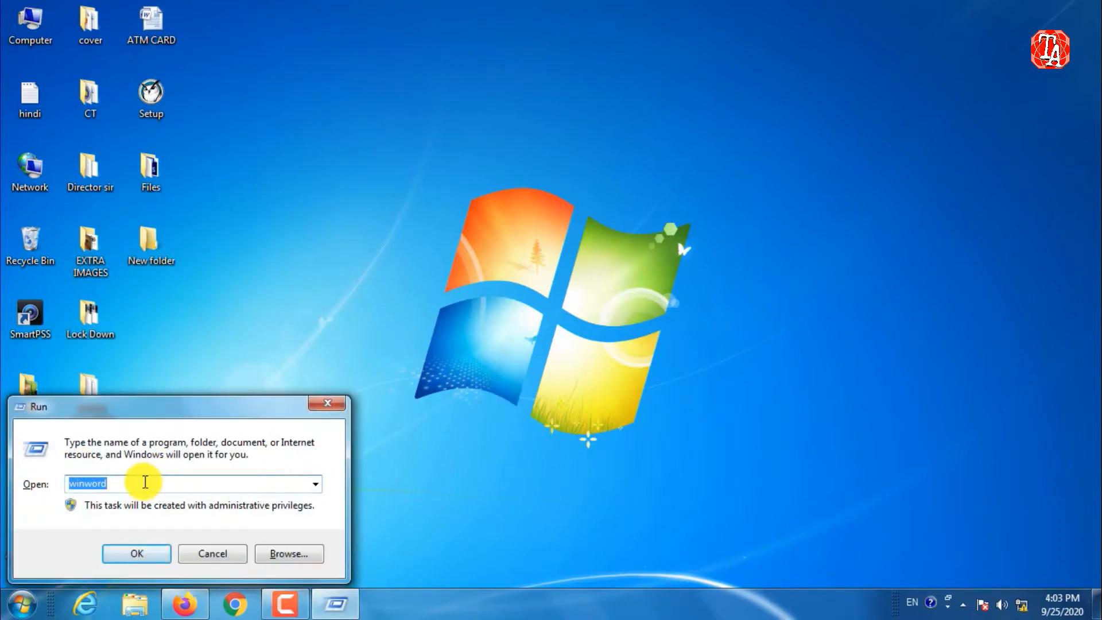
pyautogui.click(147, 551)
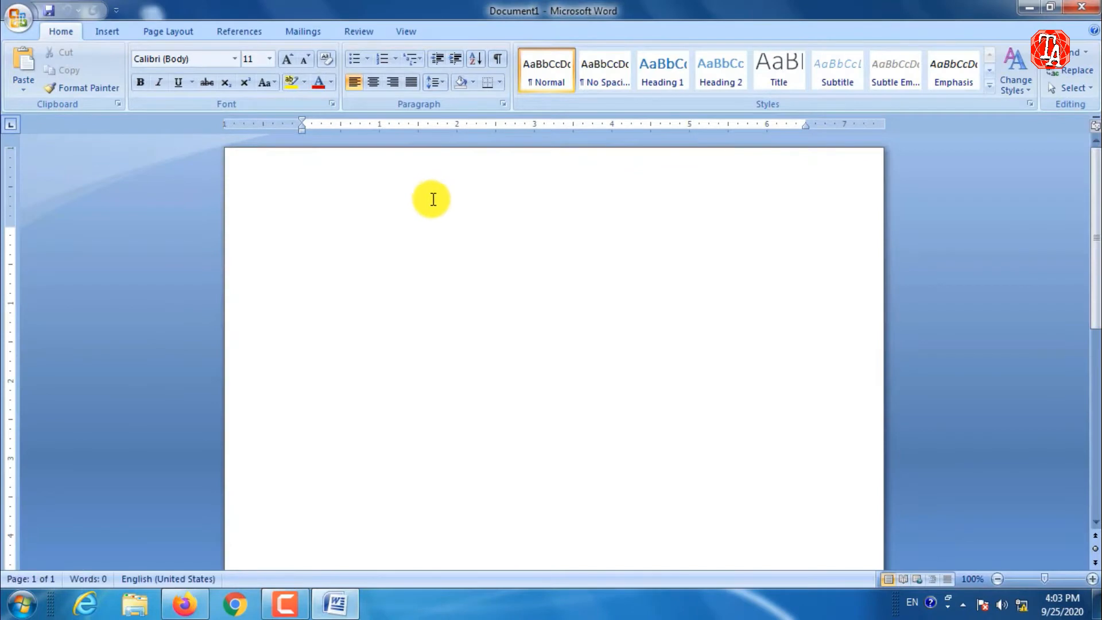
pyautogui.keyDown('ctrl'); pyautogui.scroll(-4, 436, 205); pyautogui.keyUp('ctrl')
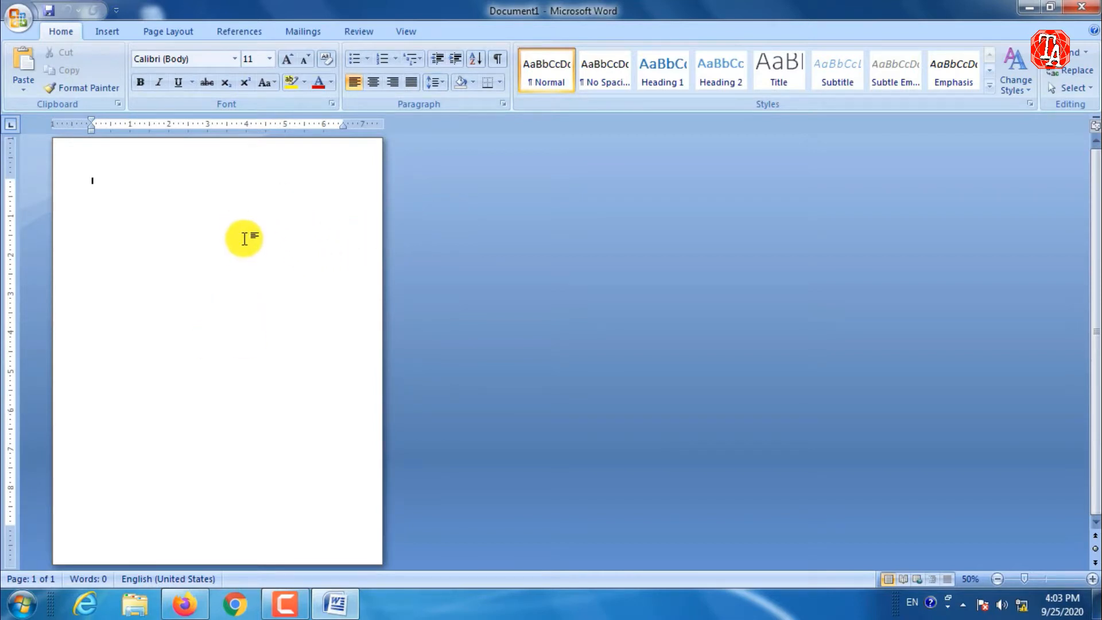
pyautogui.keyDown('ctrl'); pyautogui.scroll(-1, 244, 239); pyautogui.keyUp('ctrl')
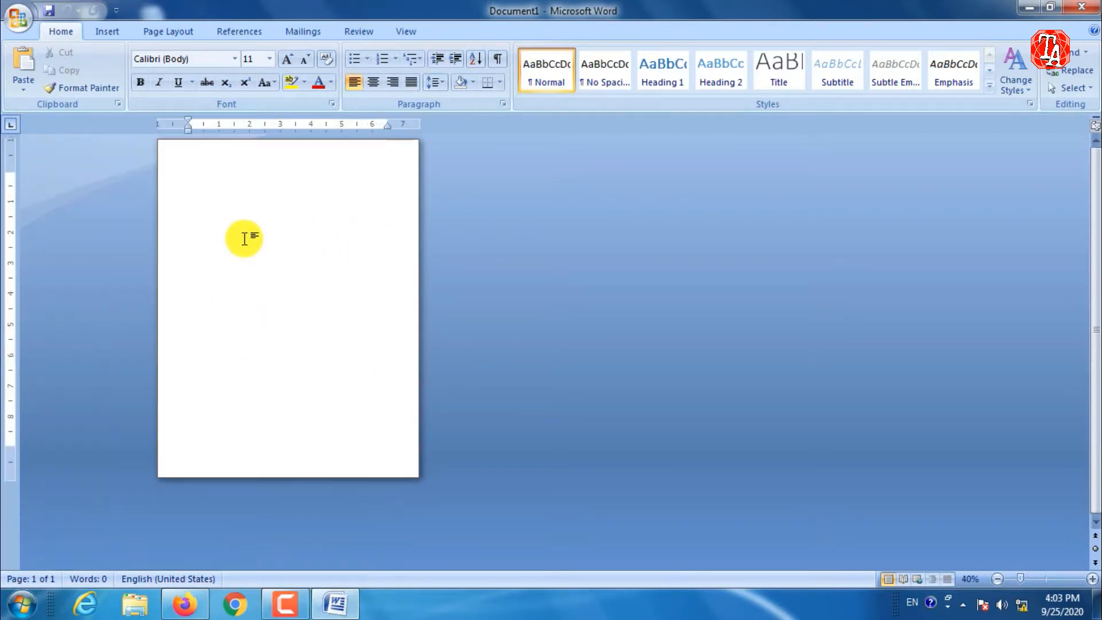
pyautogui.click(179, 29)
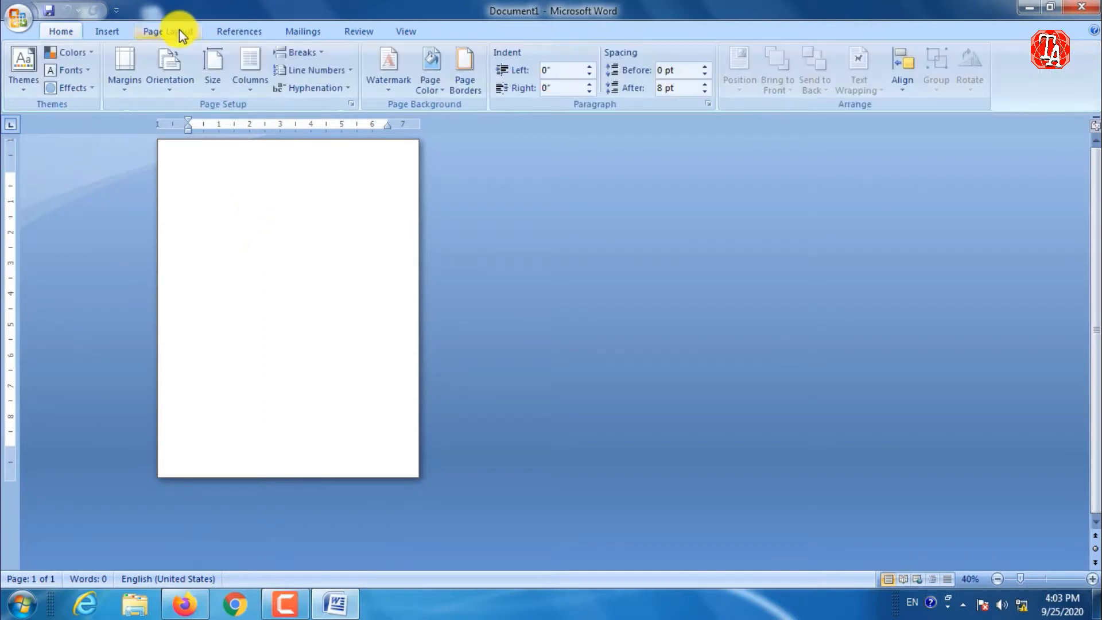
pyautogui.click(176, 89)
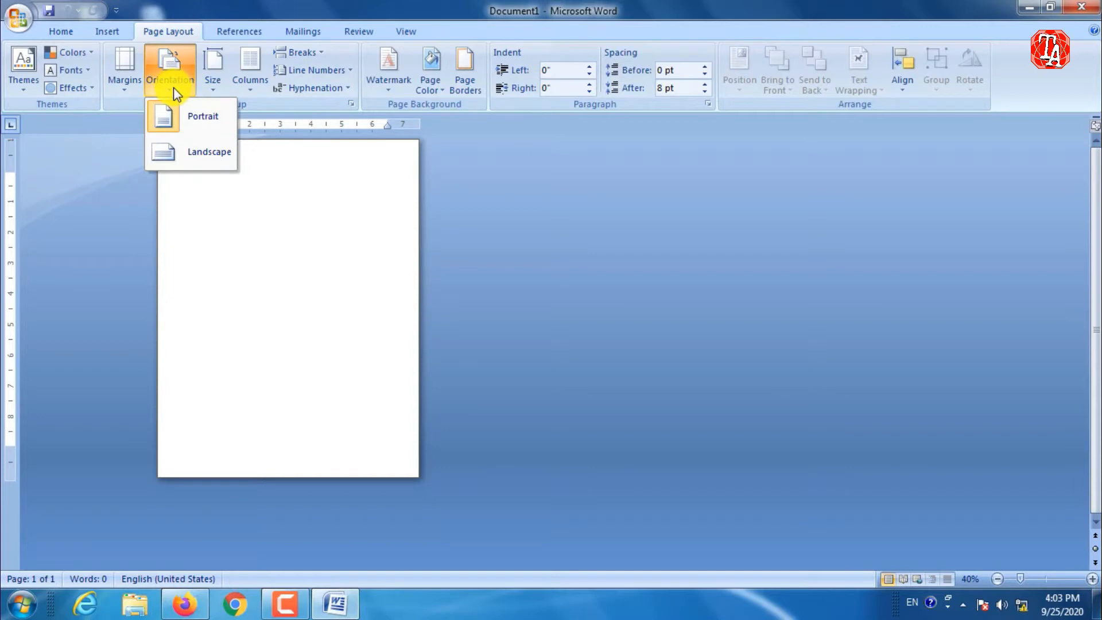
pyautogui.click(190, 152)
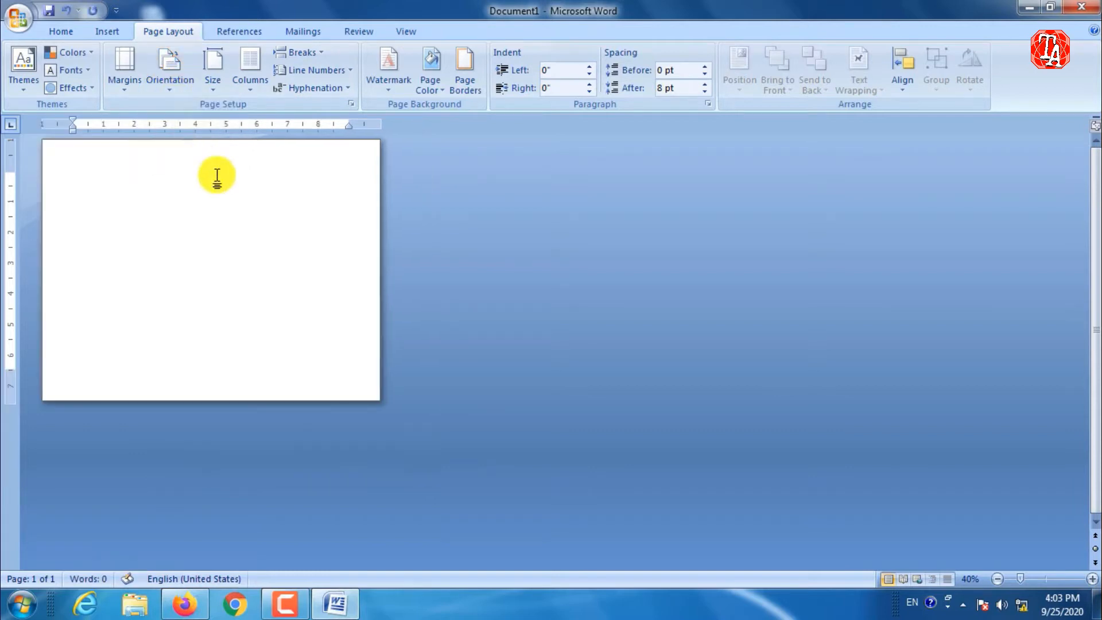
# Insert a table with 9 columns and 7 rows at the start of the page
pyautogui.keyDown('ctrl'); pyautogui.scroll(2, 211, 194); pyautogui.keyUp('ctrl')
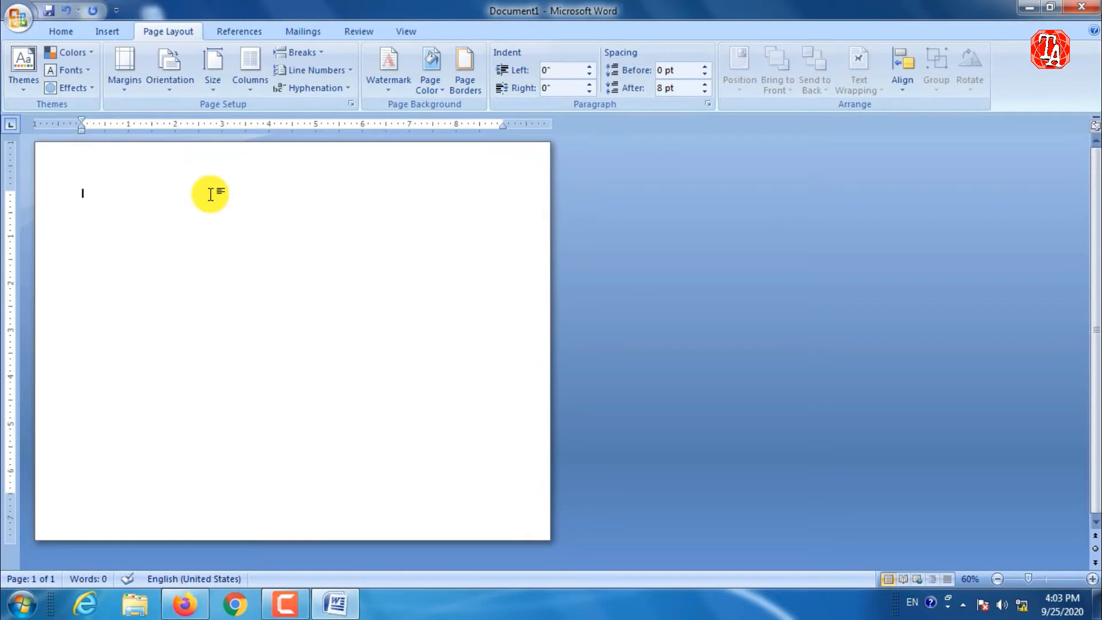
pyautogui.click(108, 32)
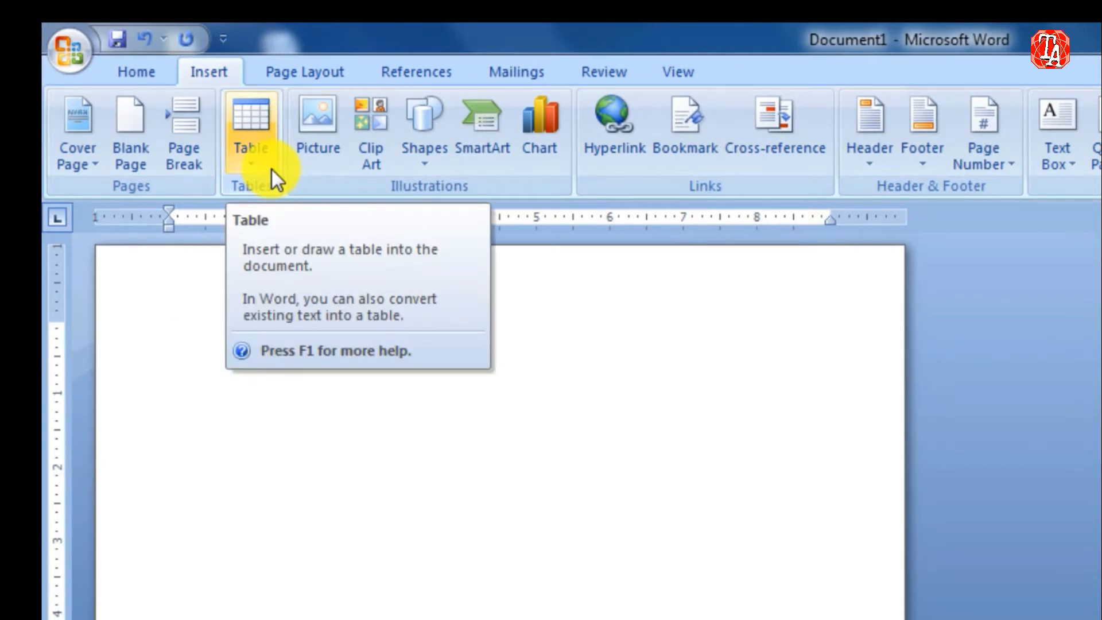
pyautogui.click(271, 170)
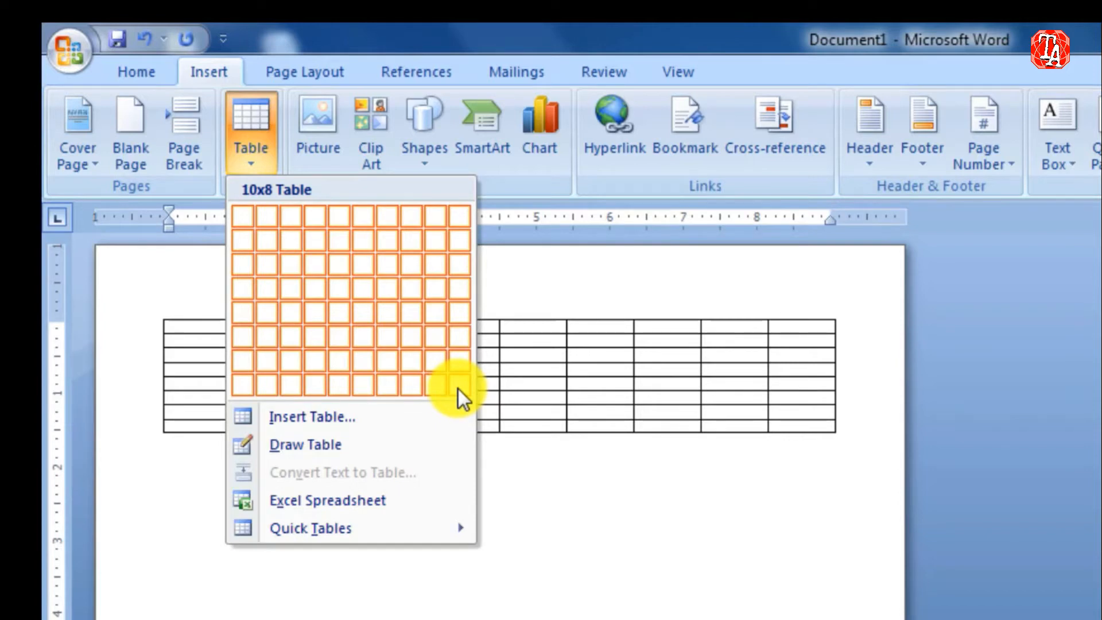
pyautogui.click(322, 417)
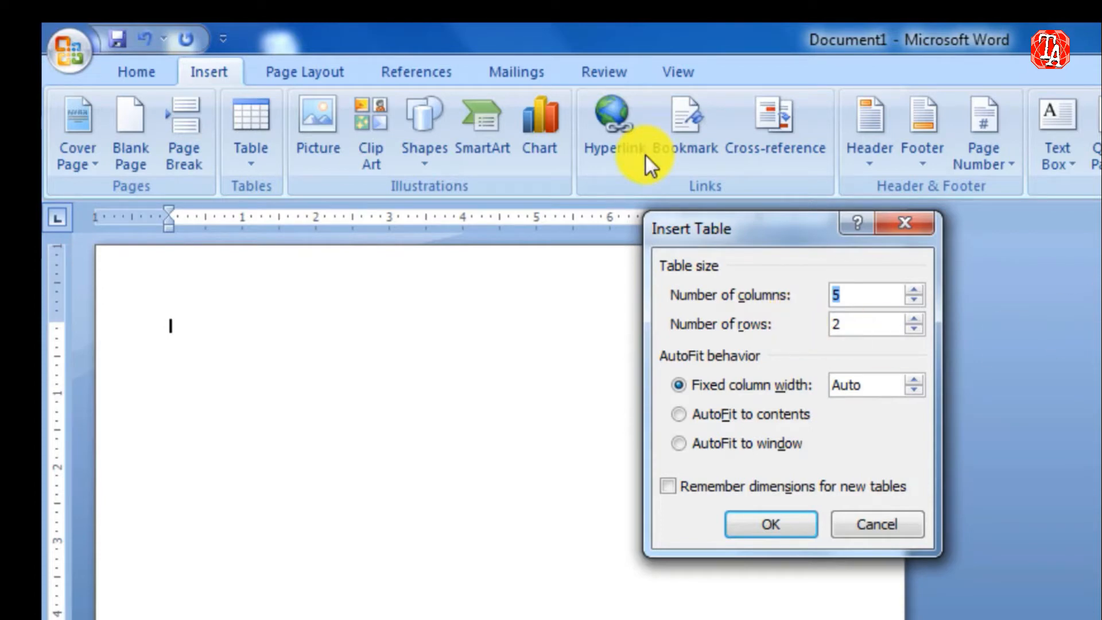
pyautogui.write('9')
pyautogui.press('Tab')
pyautogui.write('7')
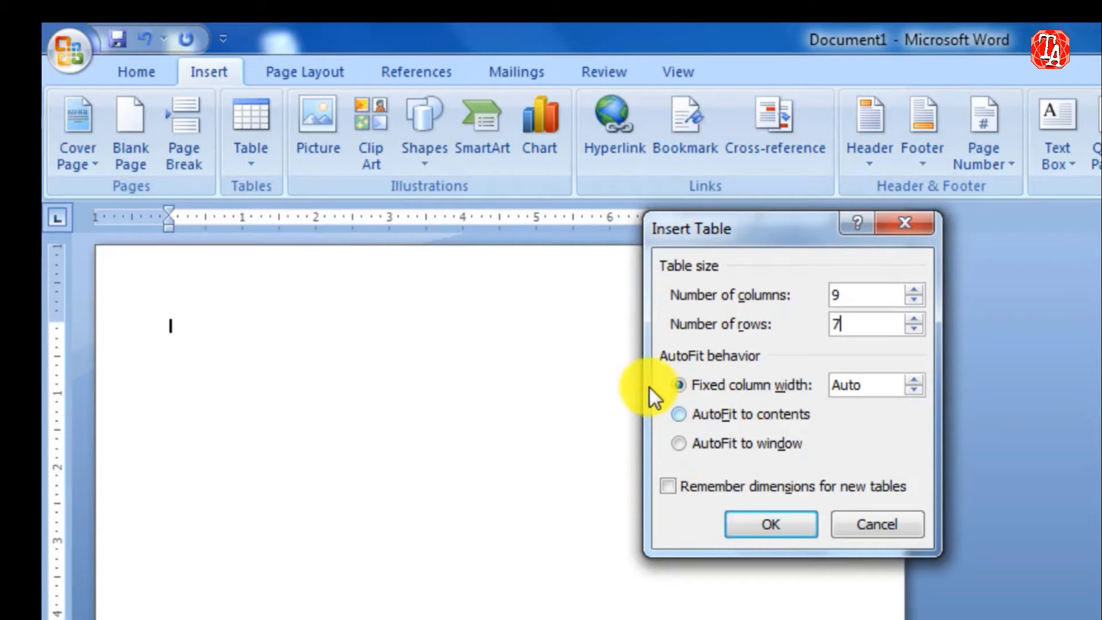
pyautogui.click(763, 524)
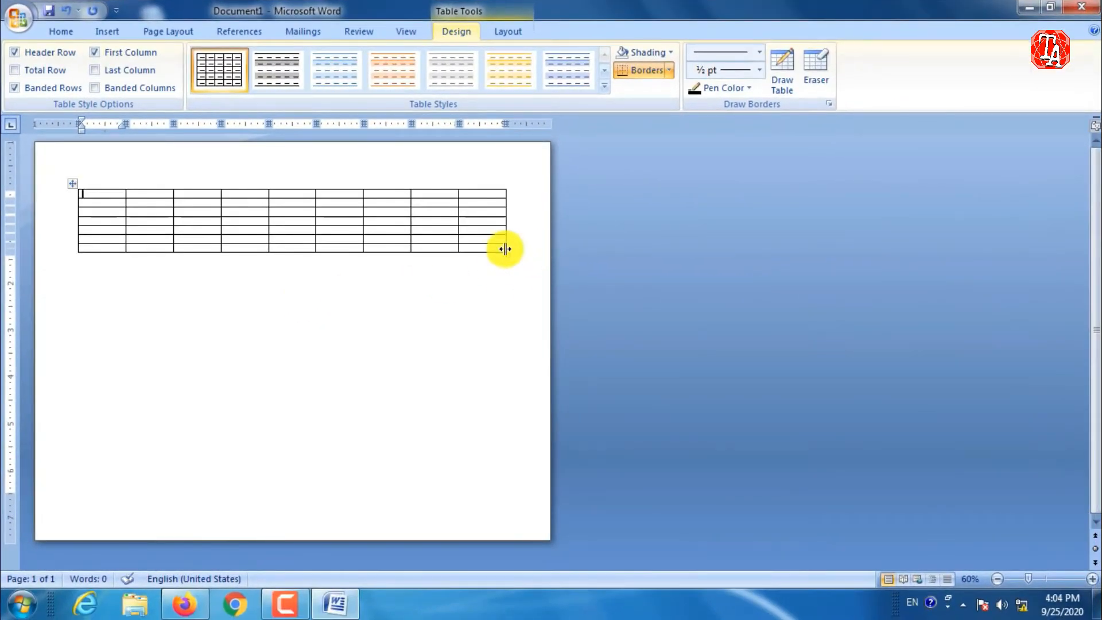
# Enlarge the table to about 9.4 inches wide and 3.4 inches tall, and move it slightly toward the page's upper-left corner
pyautogui.moveTo(508, 256); pyautogui.dragTo(515, 358)
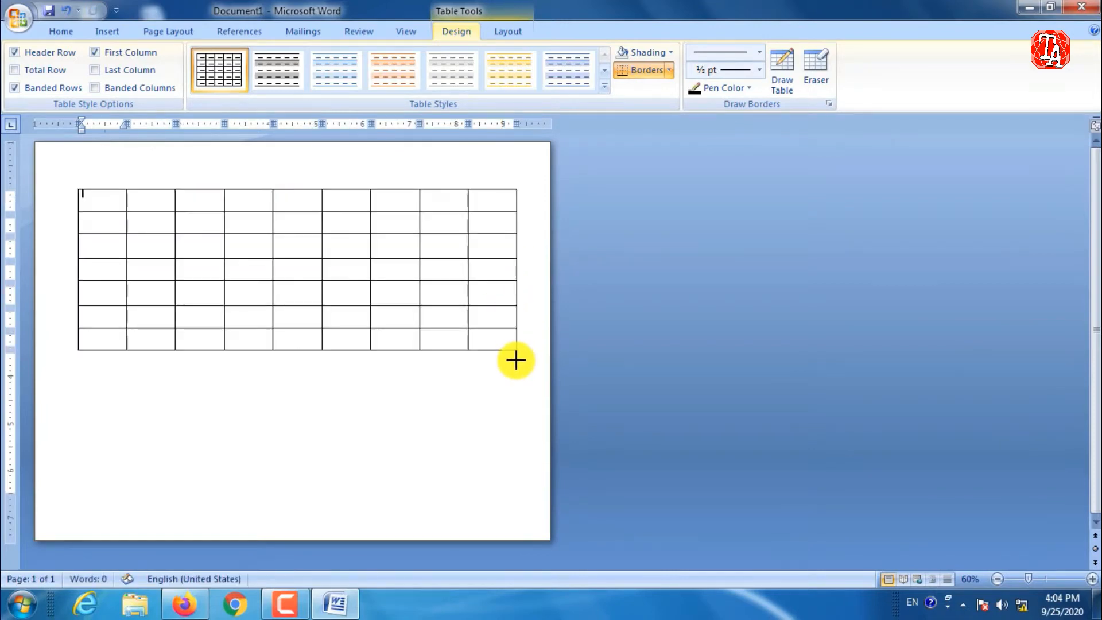
pyautogui.scroll(4, 426, 298)
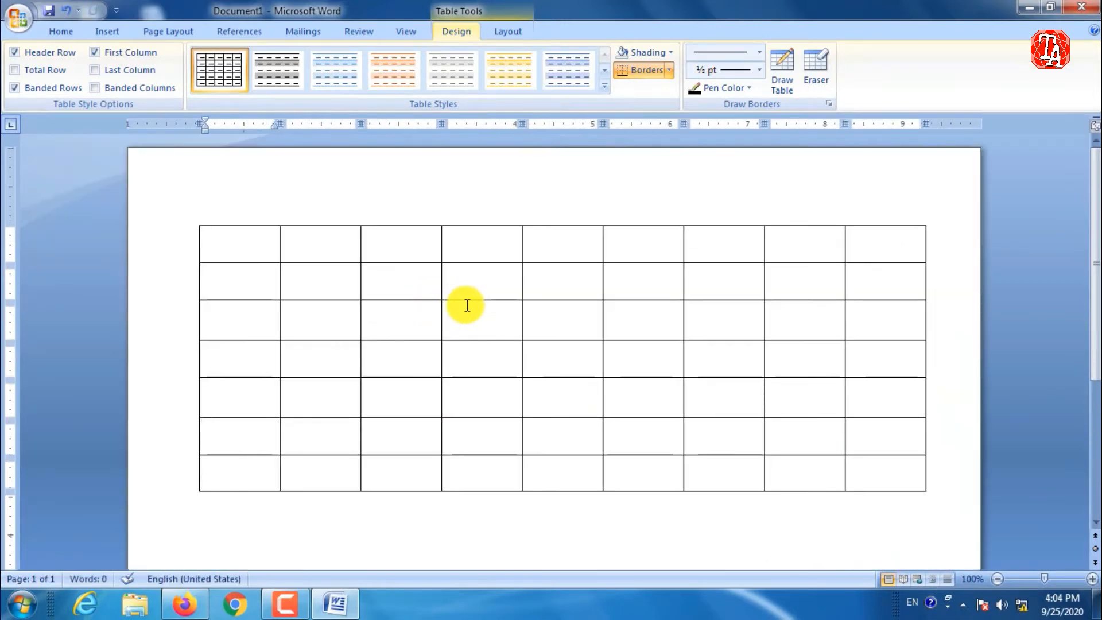
pyautogui.click(225, 225)
pyautogui.click(364, 230)
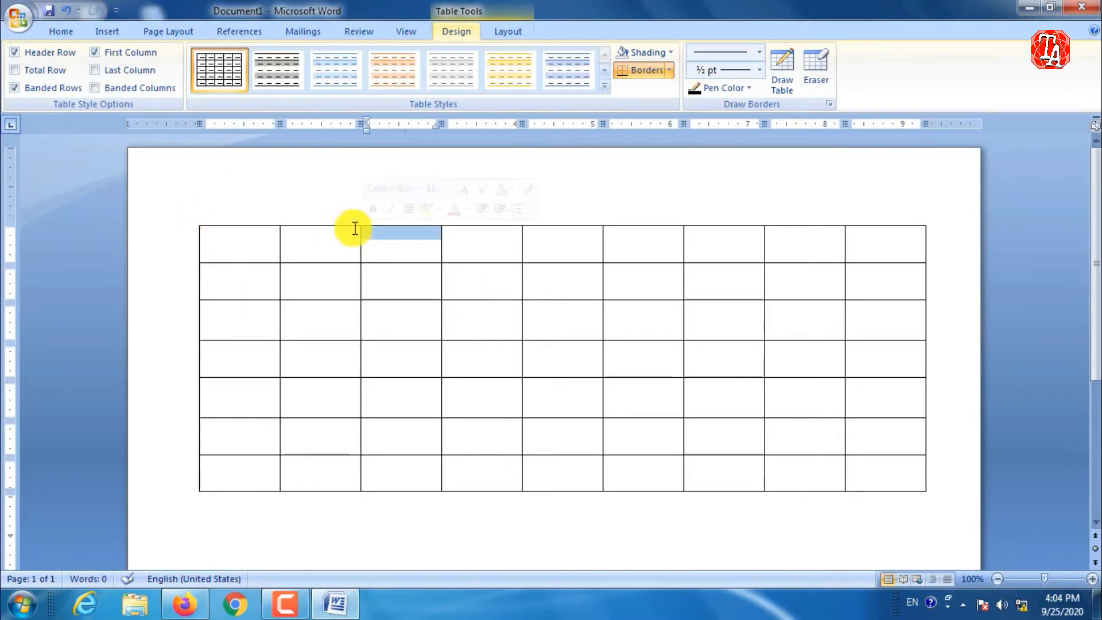
pyautogui.click(223, 248)
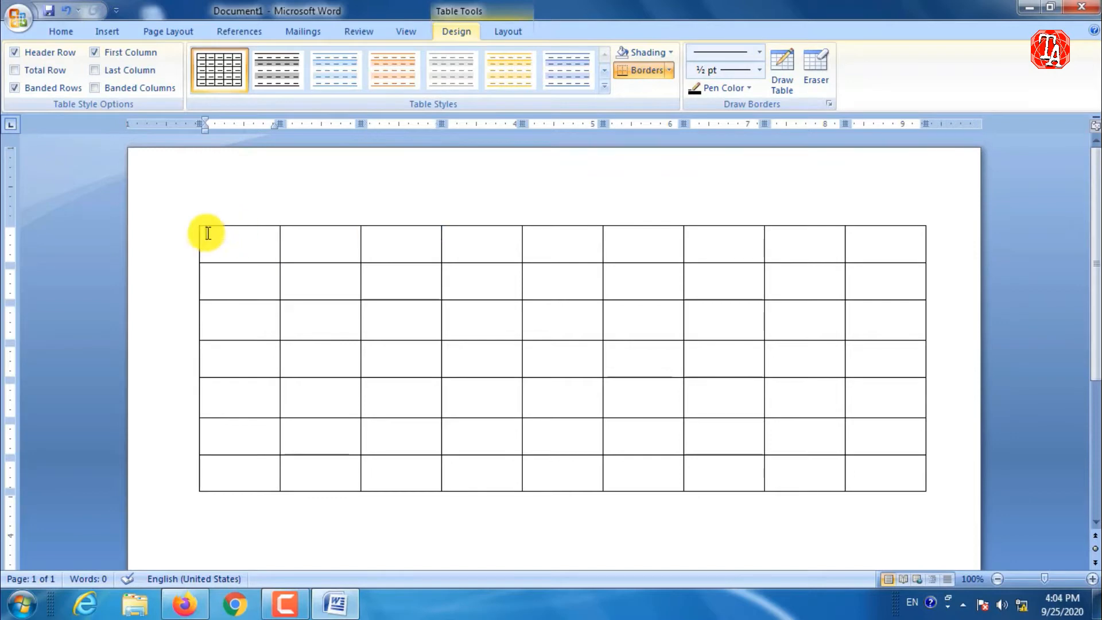
pyautogui.click(917, 480)
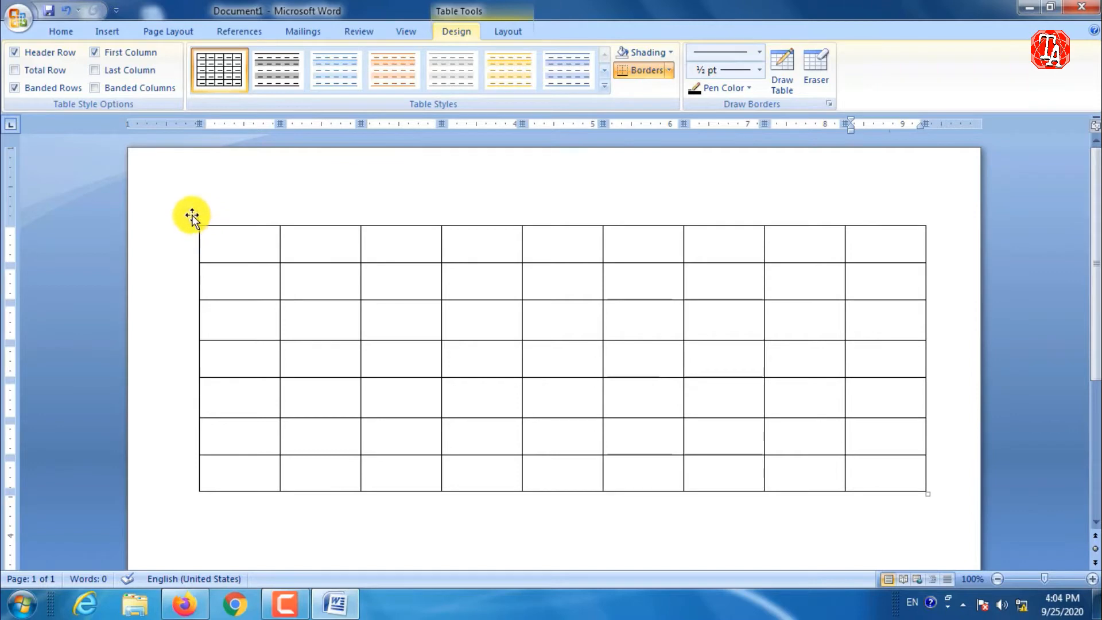
pyautogui.moveTo(192, 217); pyautogui.dragTo(158, 199)
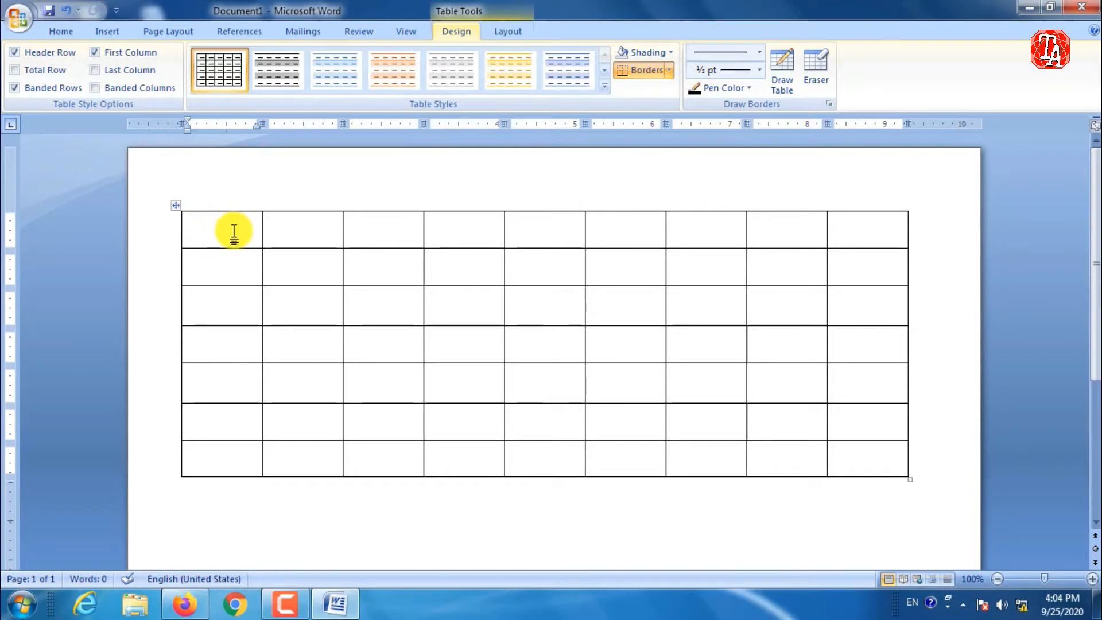
# Fill the header row with Class, 1, 2, an empty cell, 3, 4, an empty cell, 5 and 6
pyautogui.write('Class')
pyautogui.click(307, 223)
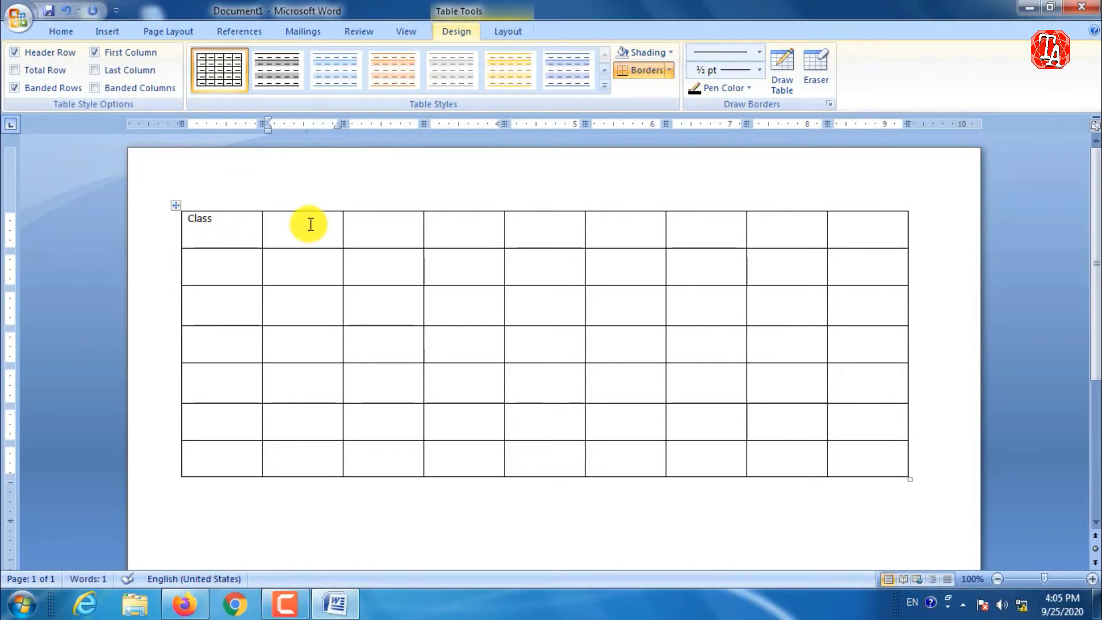
pyautogui.write('1')
pyautogui.press('Tab')
pyautogui.write('2')
pyautogui.press('Tab')
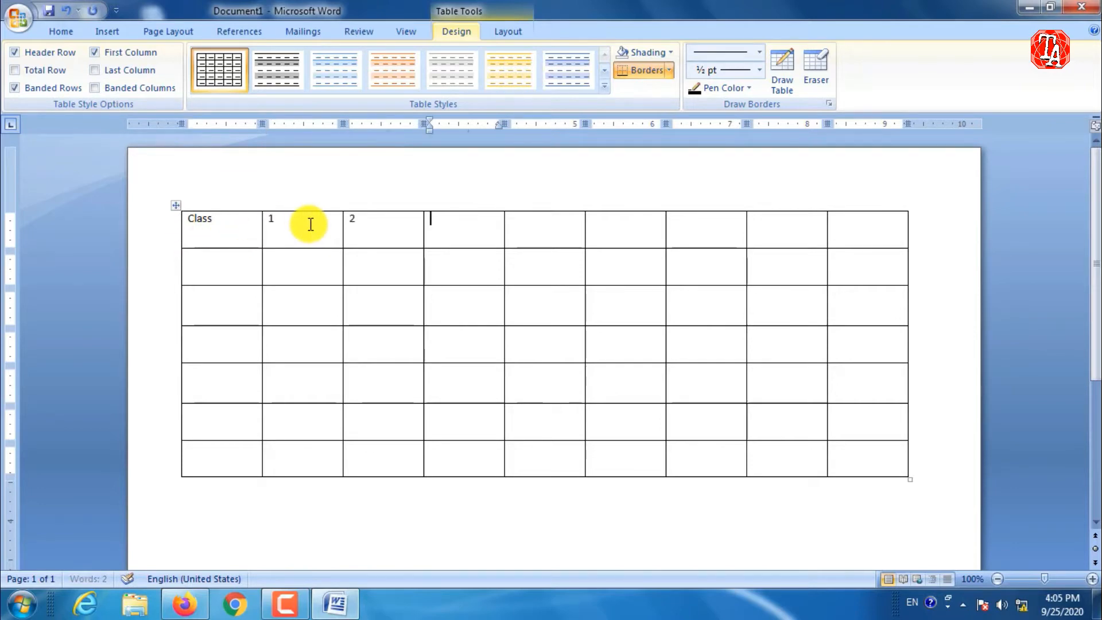
pyautogui.press('Tab')
pyautogui.write('3')
pyautogui.press('Tab')
pyautogui.write('4')
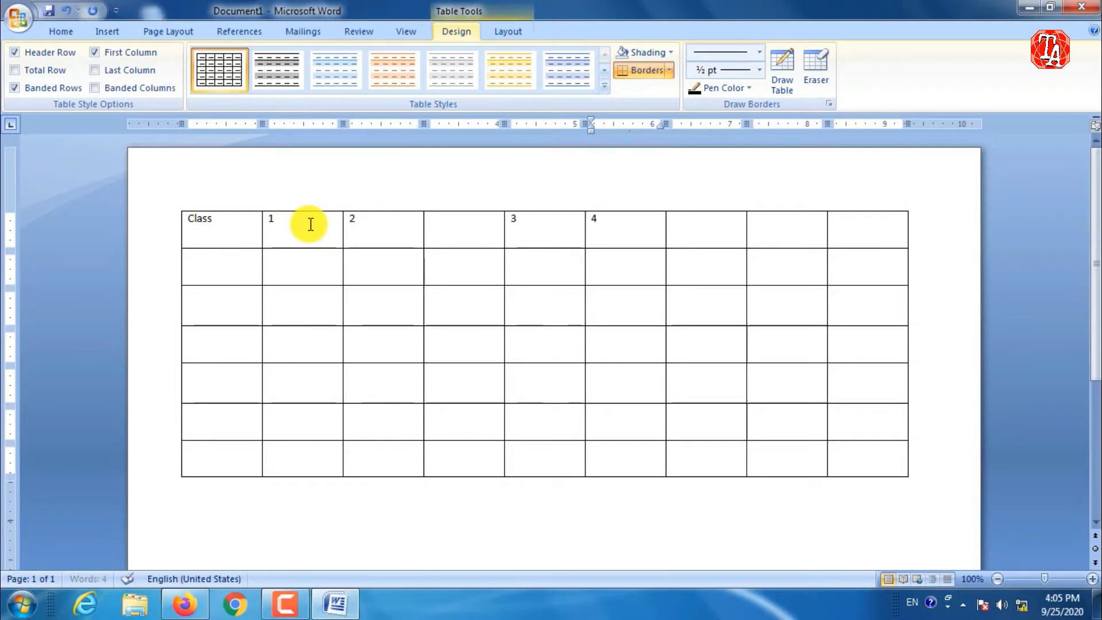
pyautogui.press('Tab')
pyautogui.press('Tab')
pyautogui.write('5')
pyautogui.press('Tab')
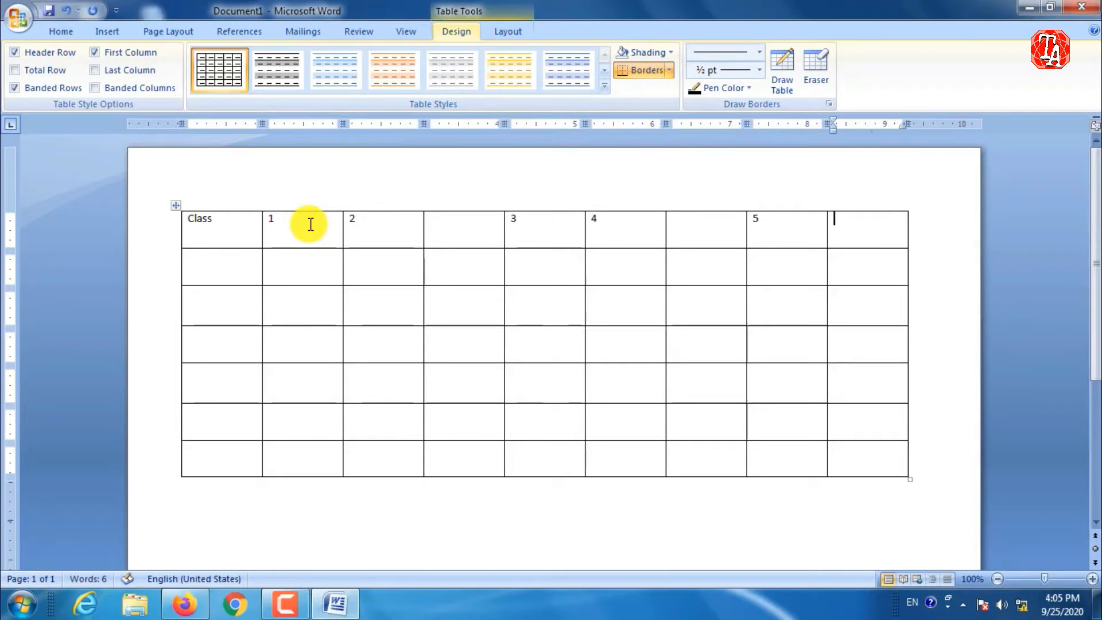
pyautogui.write('6')
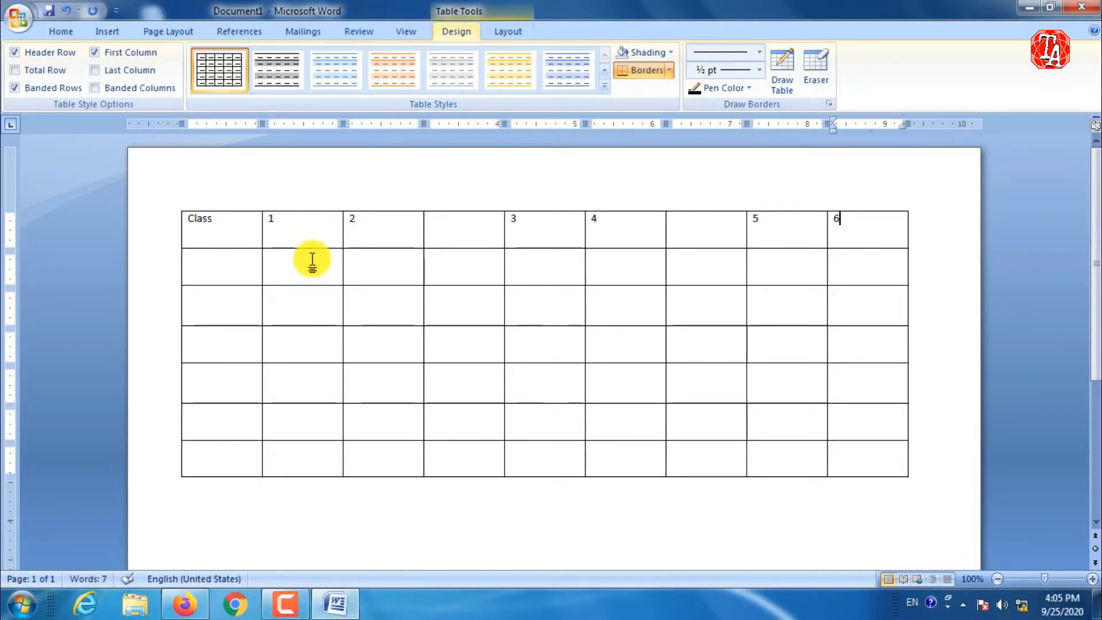
pyautogui.click(439, 228)
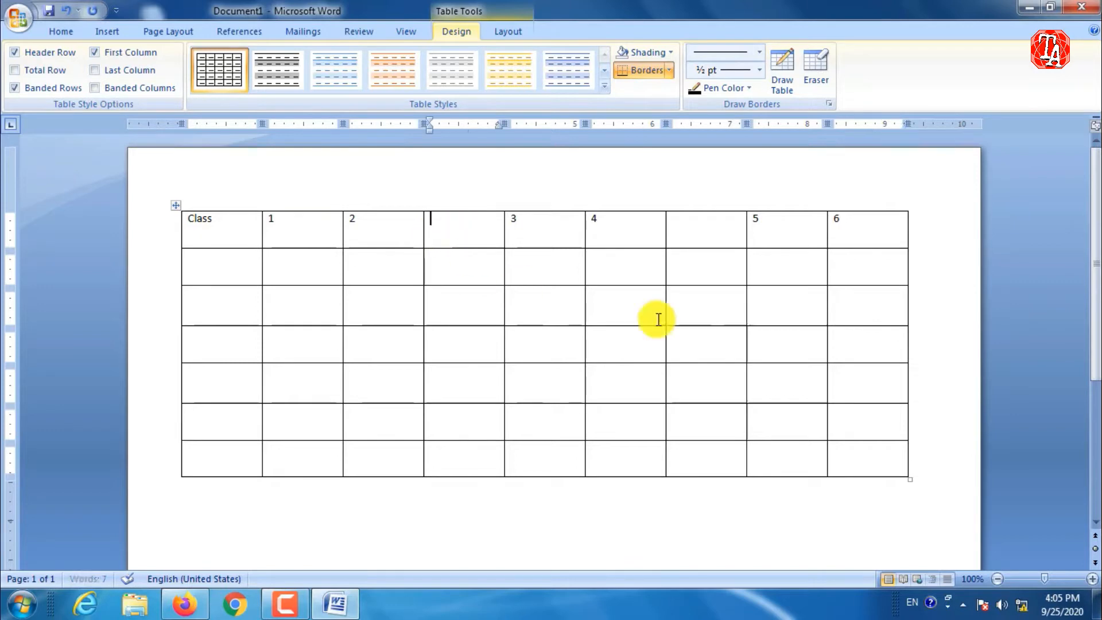
pyautogui.click(700, 233)
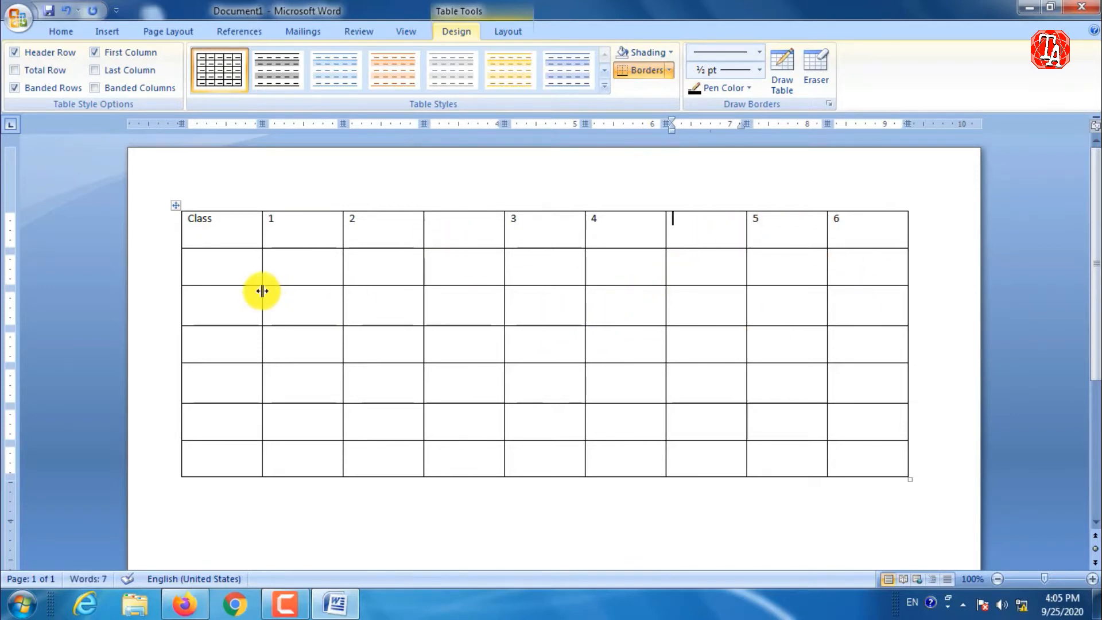
# Enter Monday, Tuesday and Wednesday in the Class column, in the three rows below the header
pyautogui.click(229, 270)
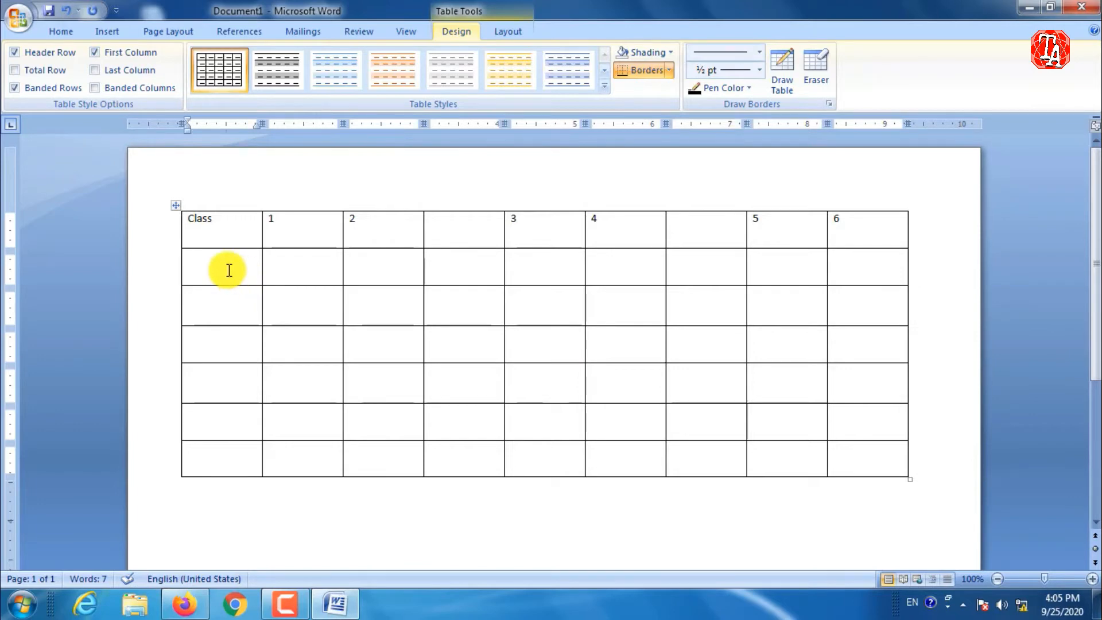
pyautogui.write('Mond')
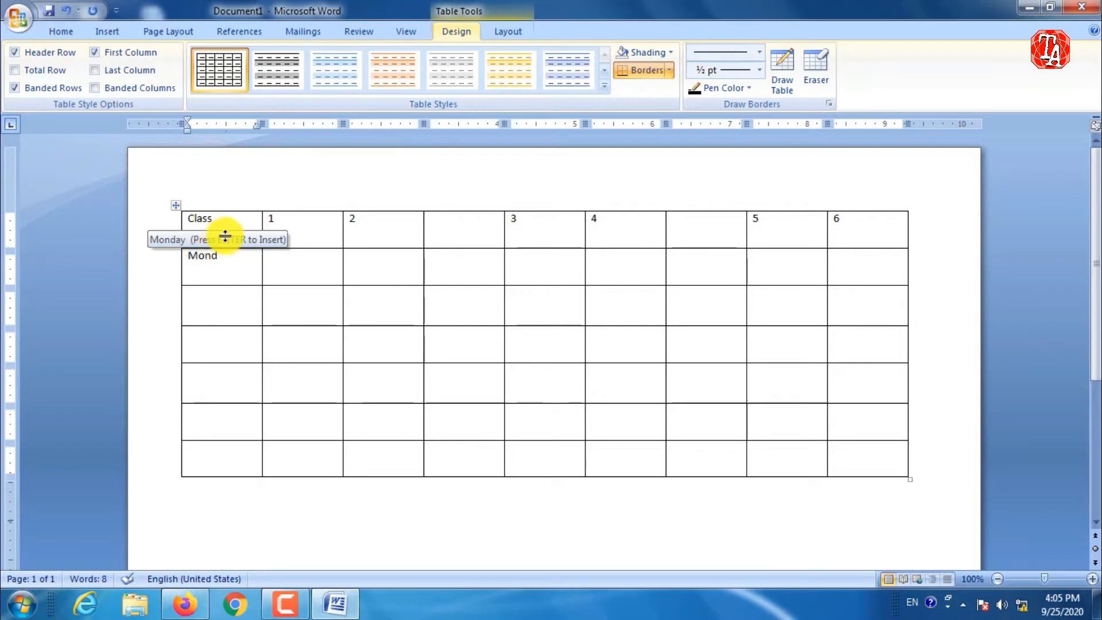
pyautogui.press('Return')
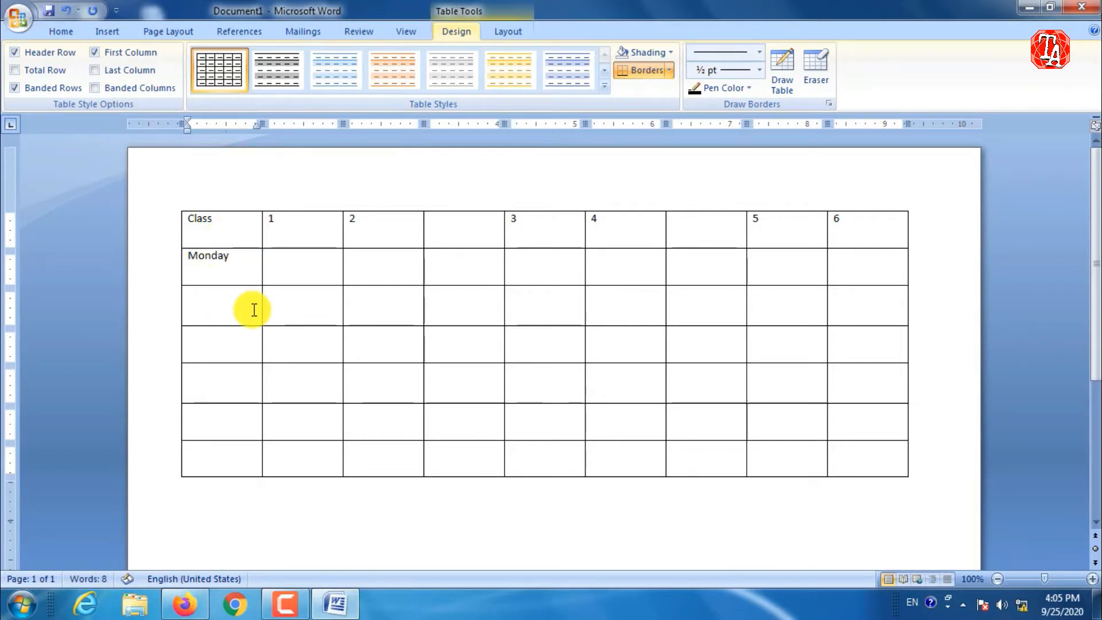
pyautogui.click(251, 303)
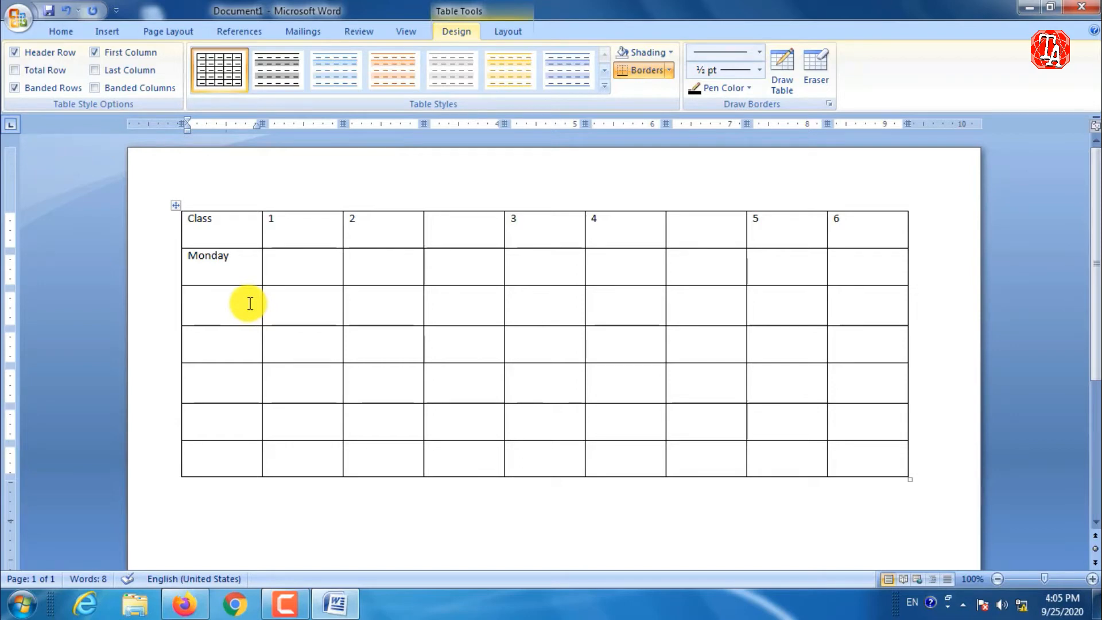
pyautogui.write('Tue')
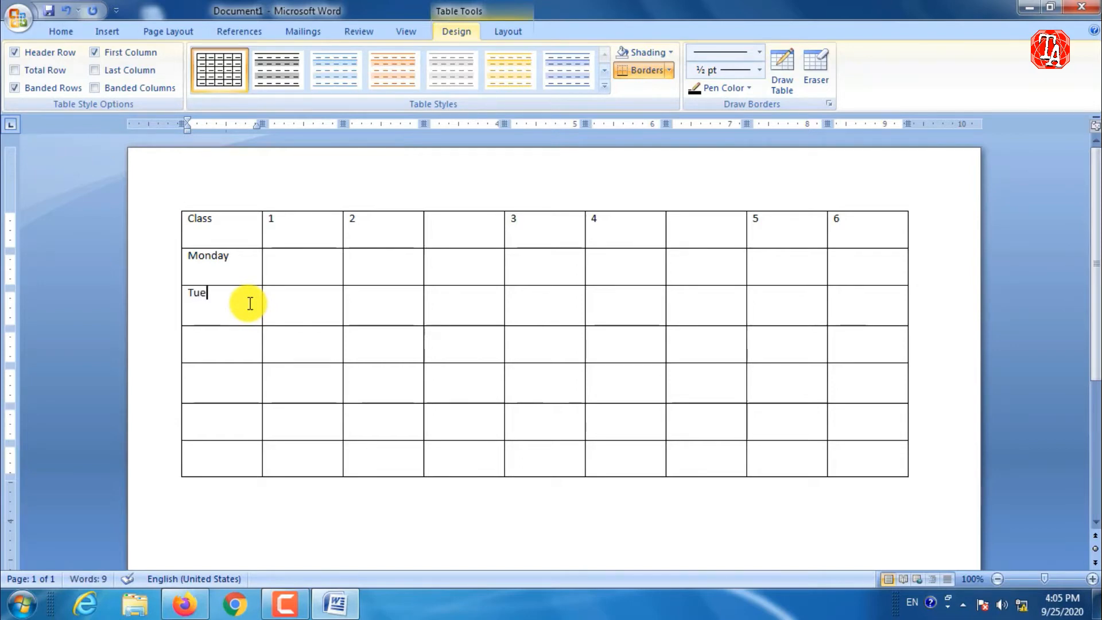
pyautogui.write('s')
pyautogui.press('Return')
pyautogui.press('Tab')
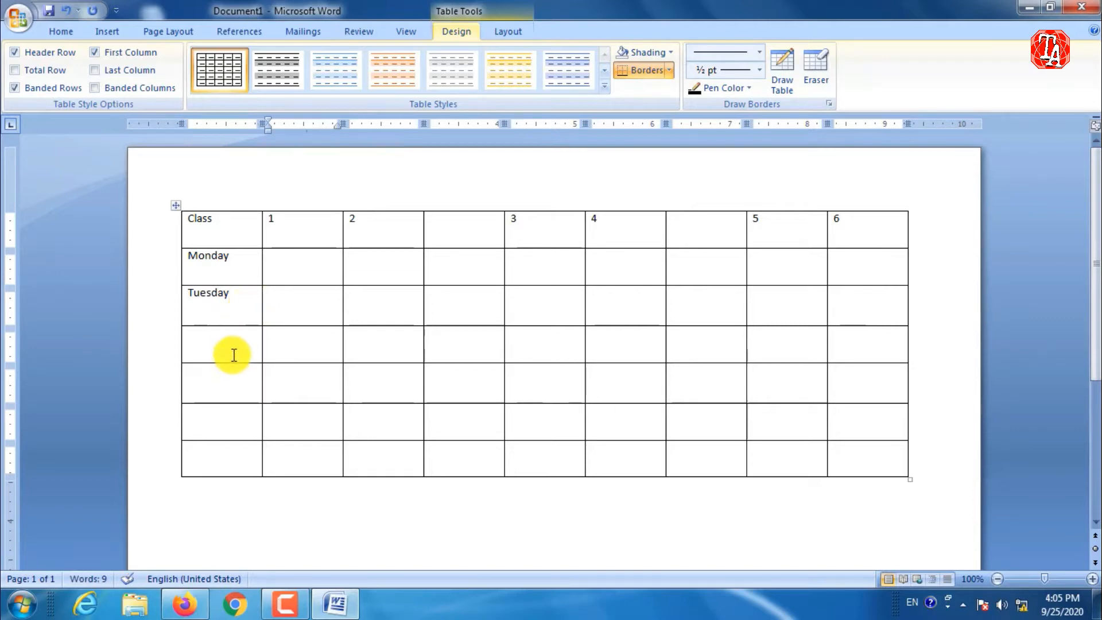
pyautogui.click(234, 354)
pyautogui.write('Wed')
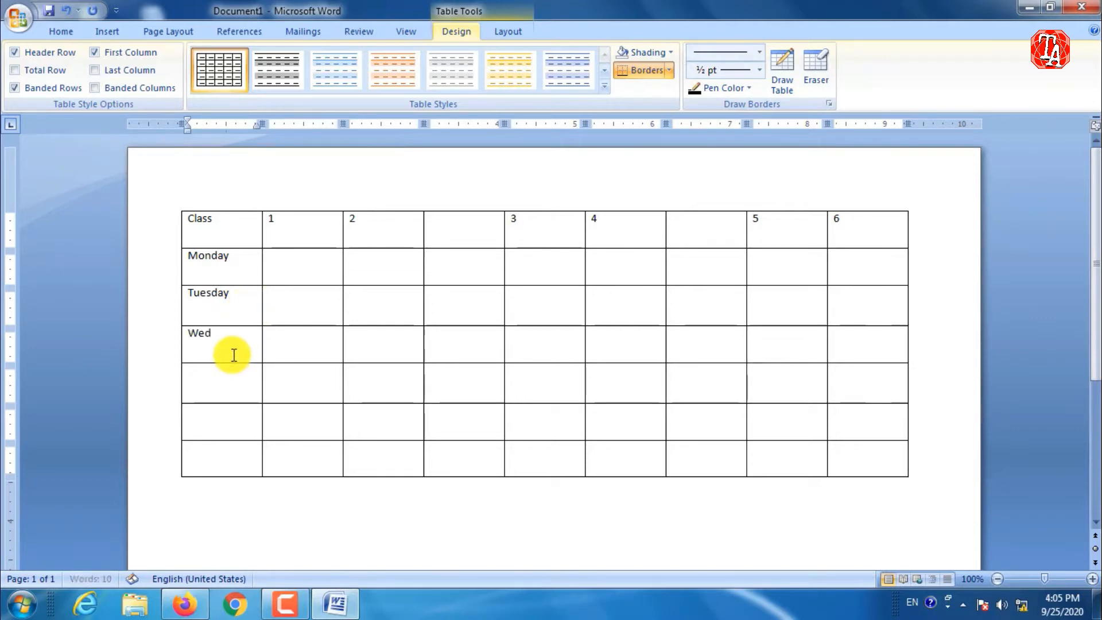
pyautogui.write('n')
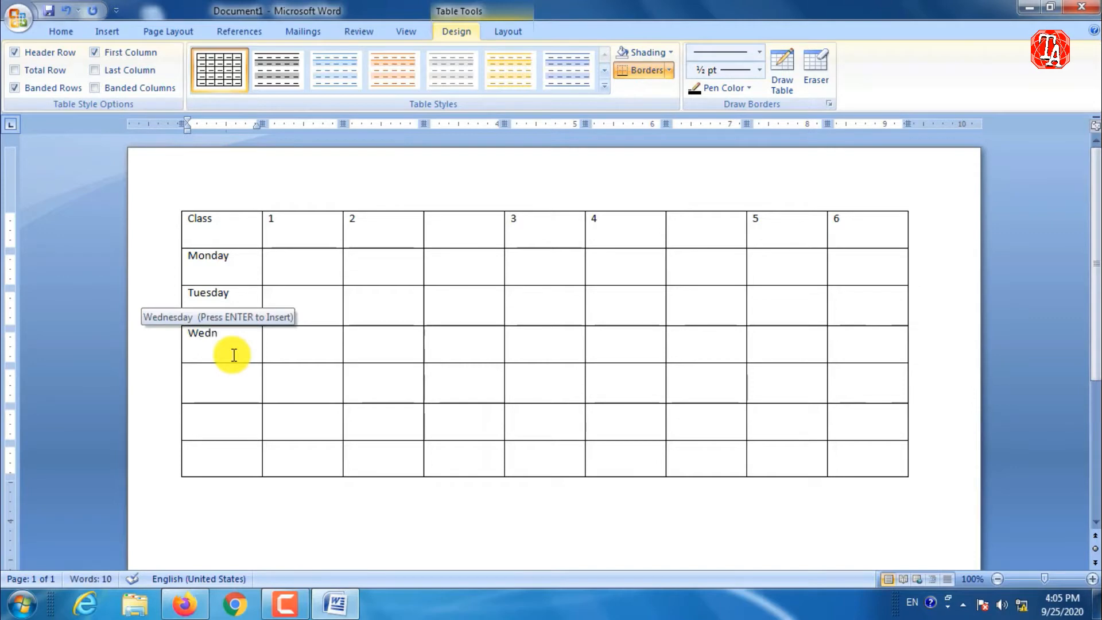
pyautogui.press('Return')
# Complete the Class column with Thursday, Friday and Saturday in the last three rows
pyautogui.click(237, 379)
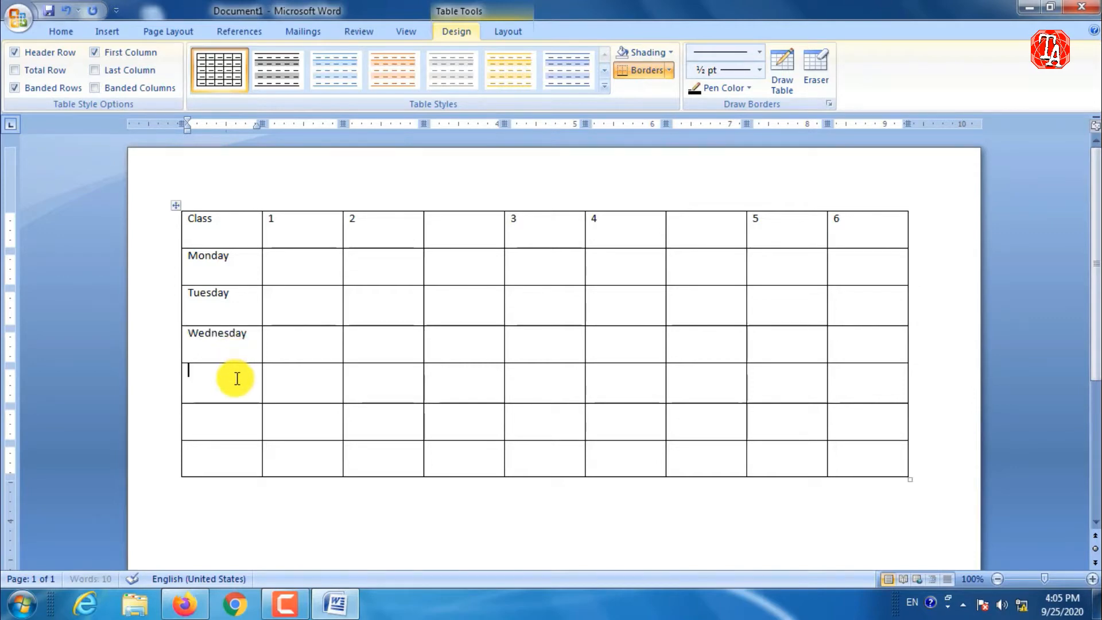
pyautogui.write('Thur')
pyautogui.press('Return')
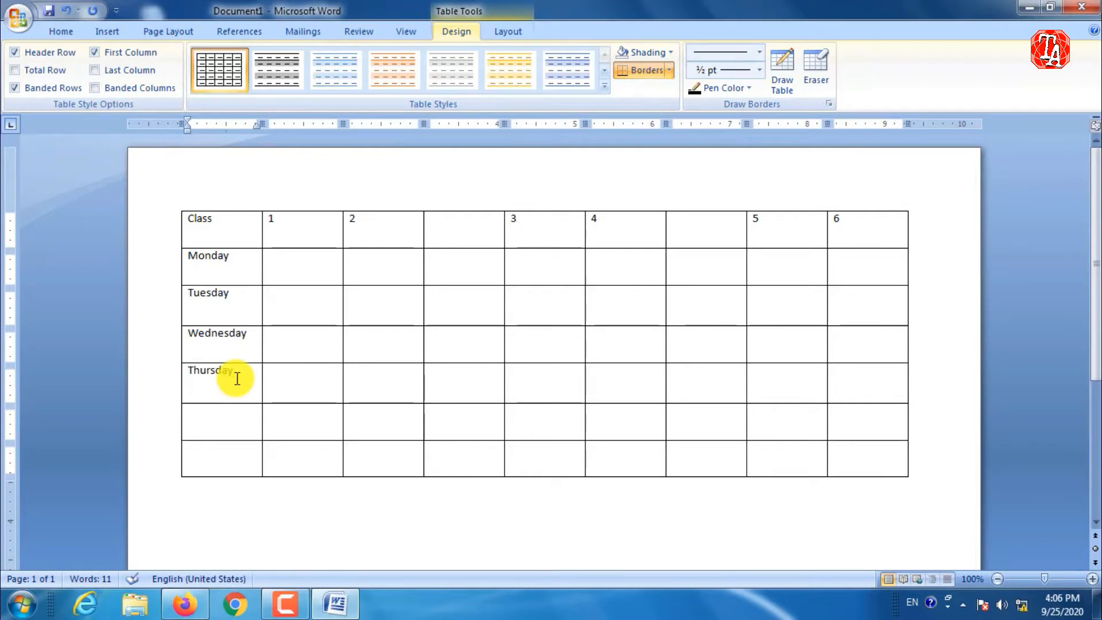
pyautogui.click(241, 410)
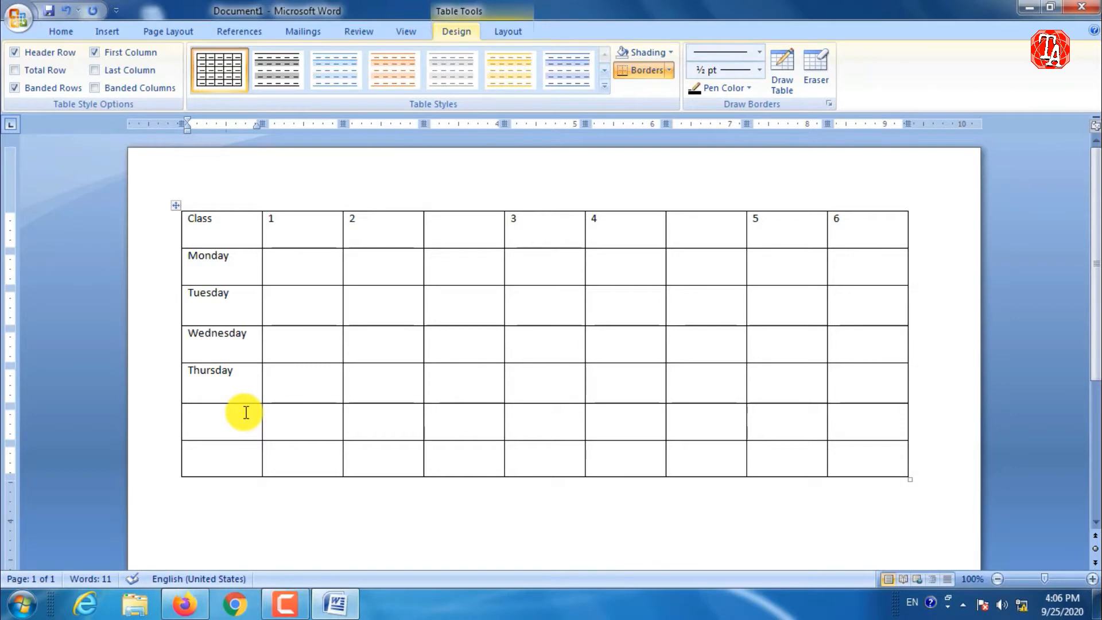
pyautogui.write('Frid')
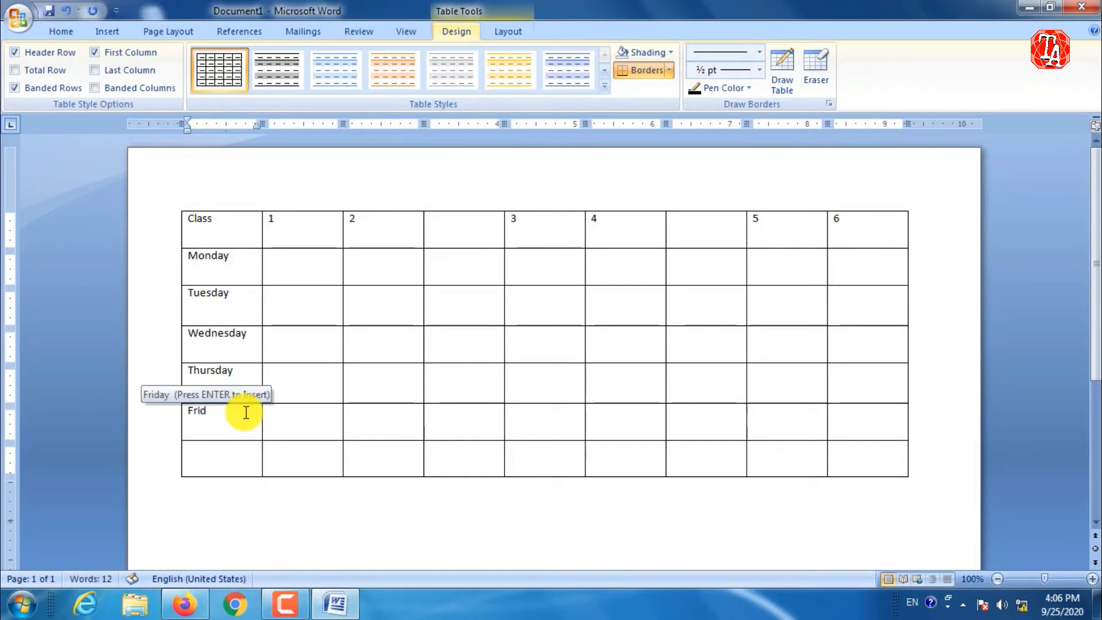
pyautogui.press('Return')
pyautogui.press('Tab')
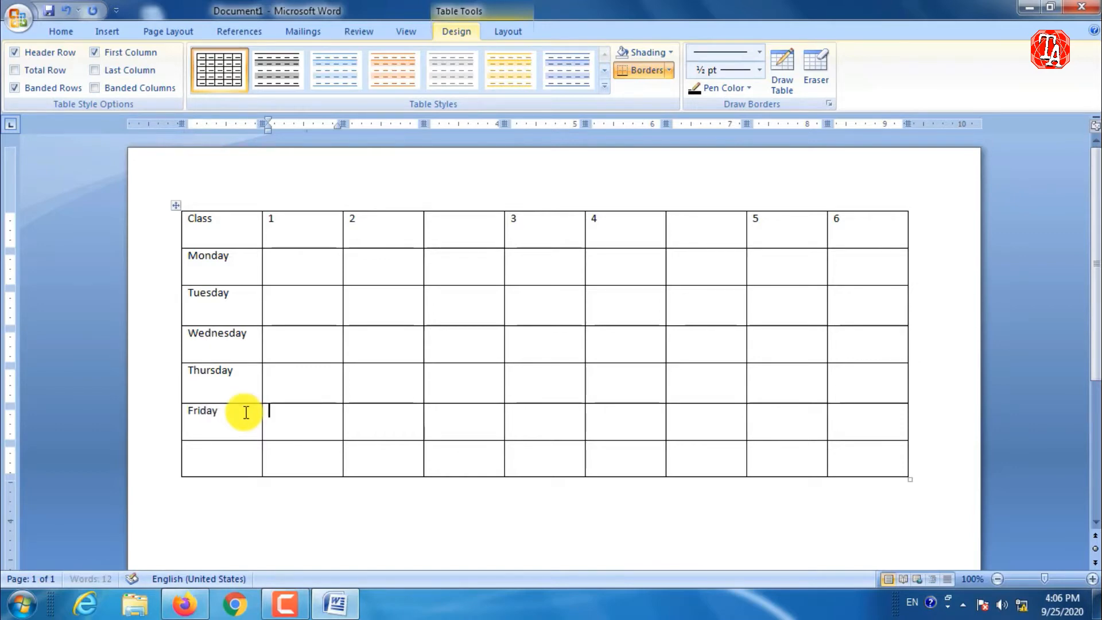
pyautogui.click(236, 460)
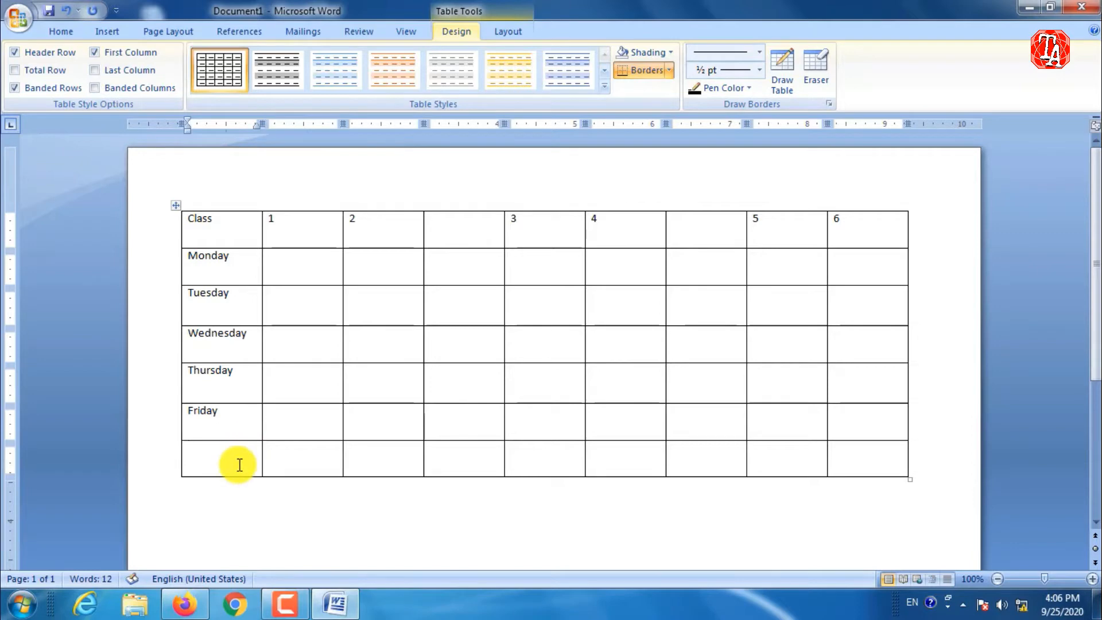
pyautogui.write('sar')
pyautogui.press('BackSpace')
pyautogui.write('tur')
pyautogui.press('Return')
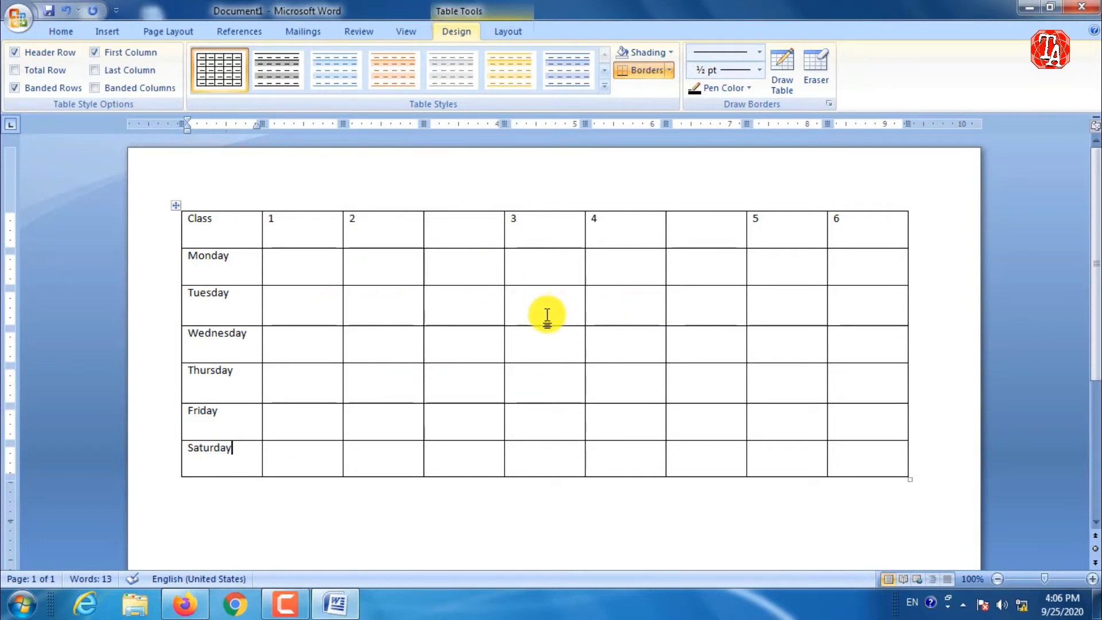
# Fill Monday's row with English under 1, Physics under 2, ECHM under 3, Math under 4 and Computer Lab under 5
pyautogui.click(307, 269)
pyautogui.click(306, 271)
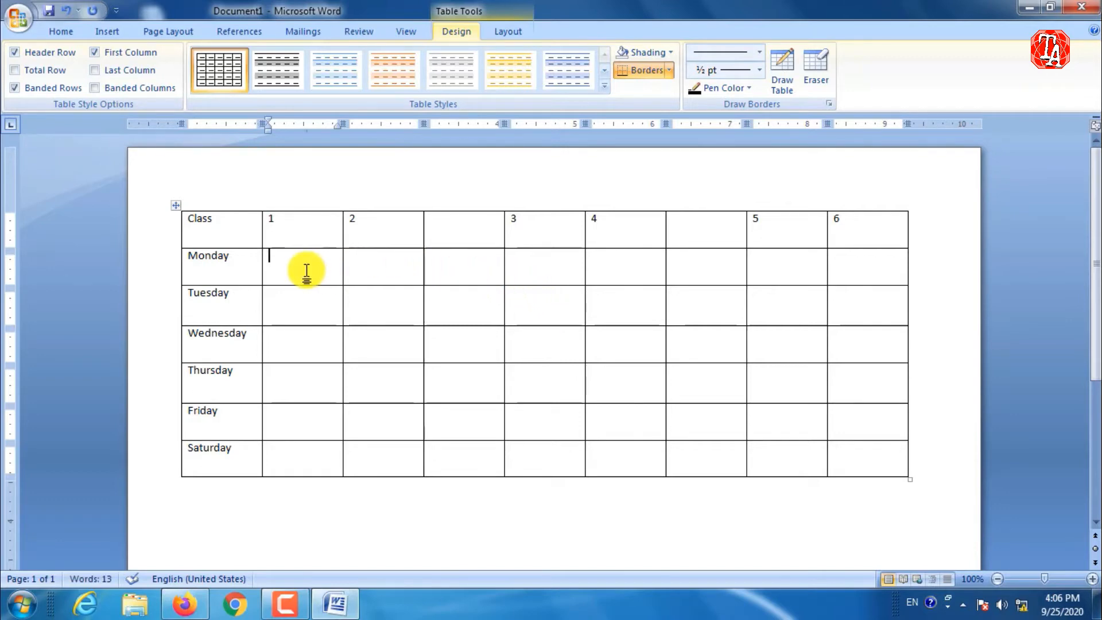
pyautogui.write('English')
pyautogui.press('Tab')
pyautogui.write('P')
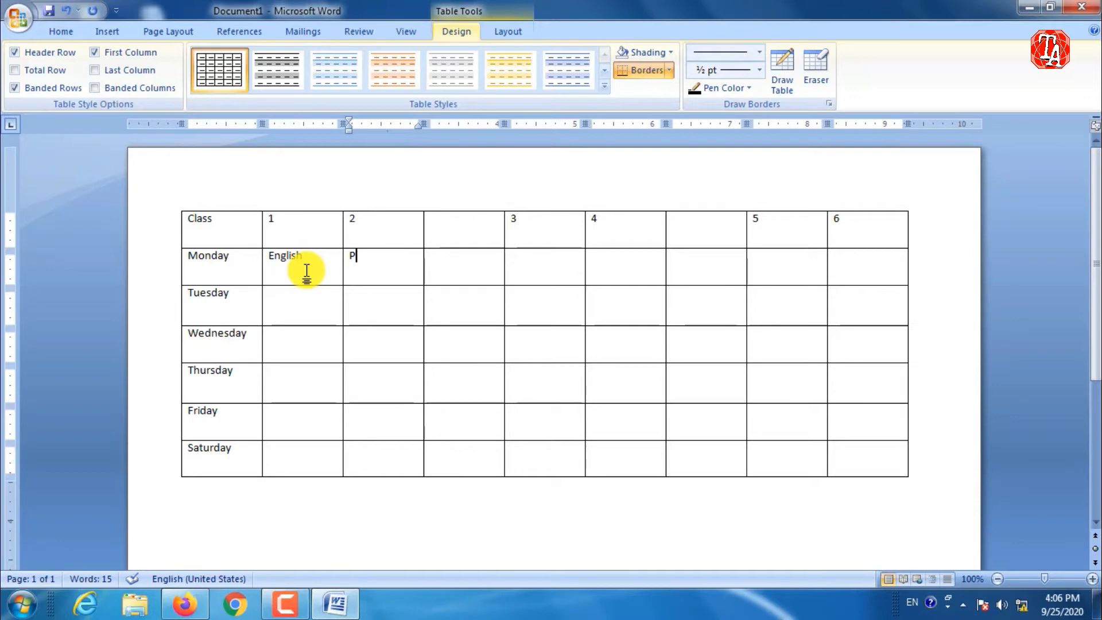
pyautogui.write('hysics')
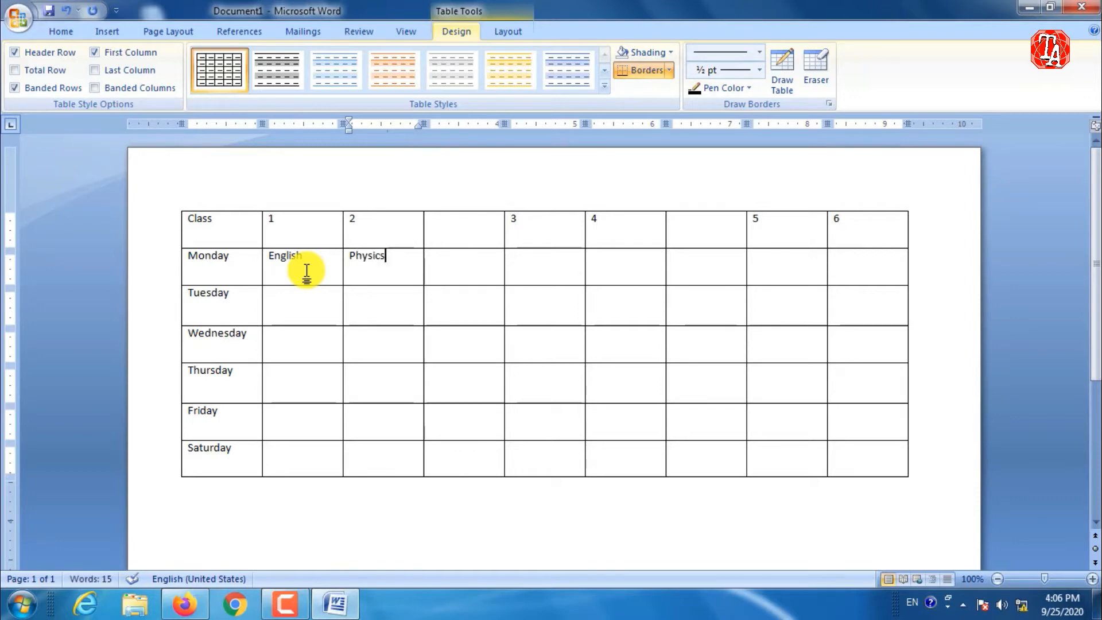
pyautogui.click(563, 275)
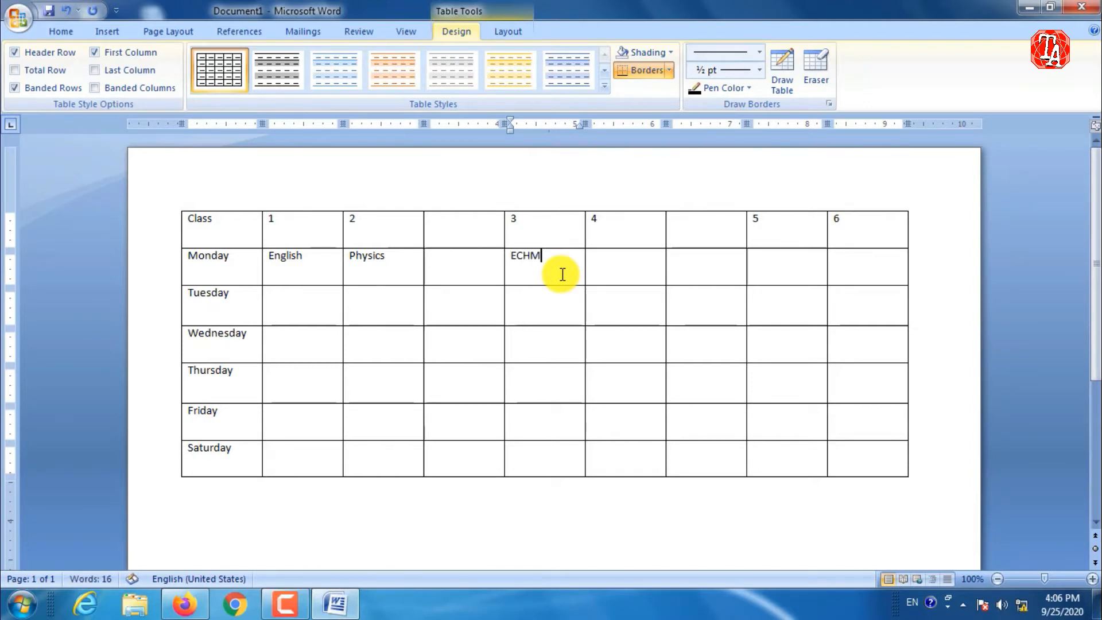
pyautogui.click(632, 283)
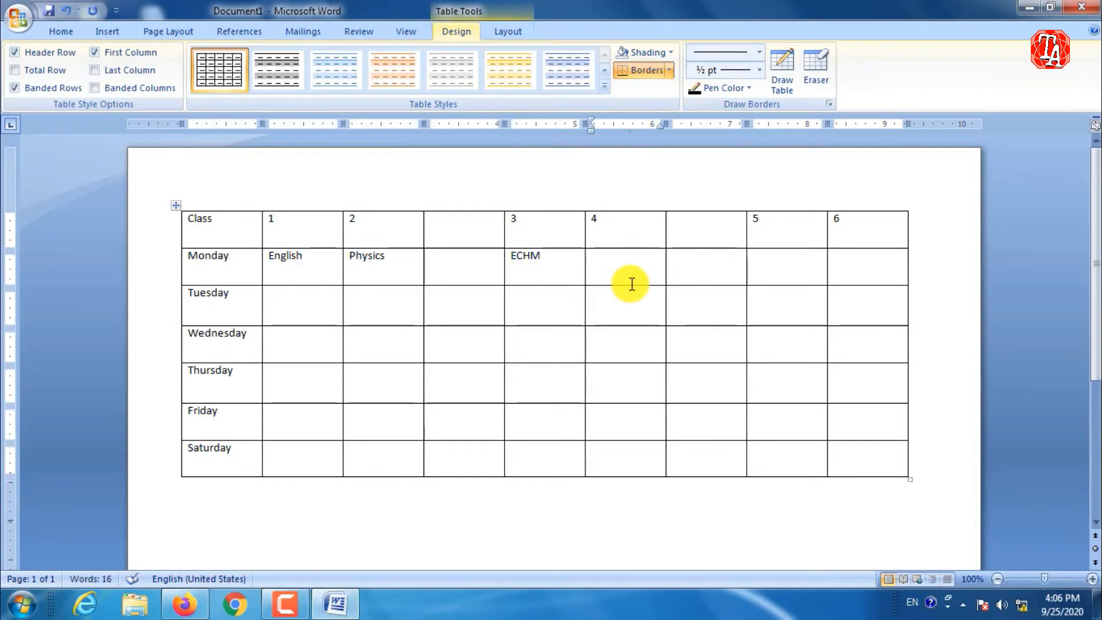
pyautogui.write('Math')
pyautogui.click(777, 262)
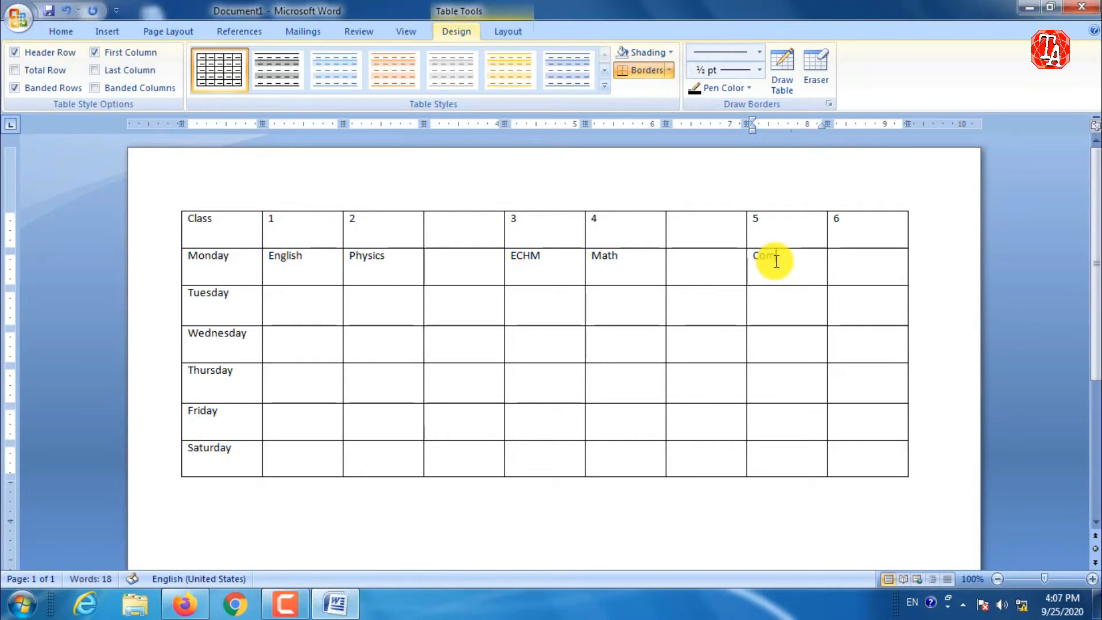
pyautogui.write('ter Lab')
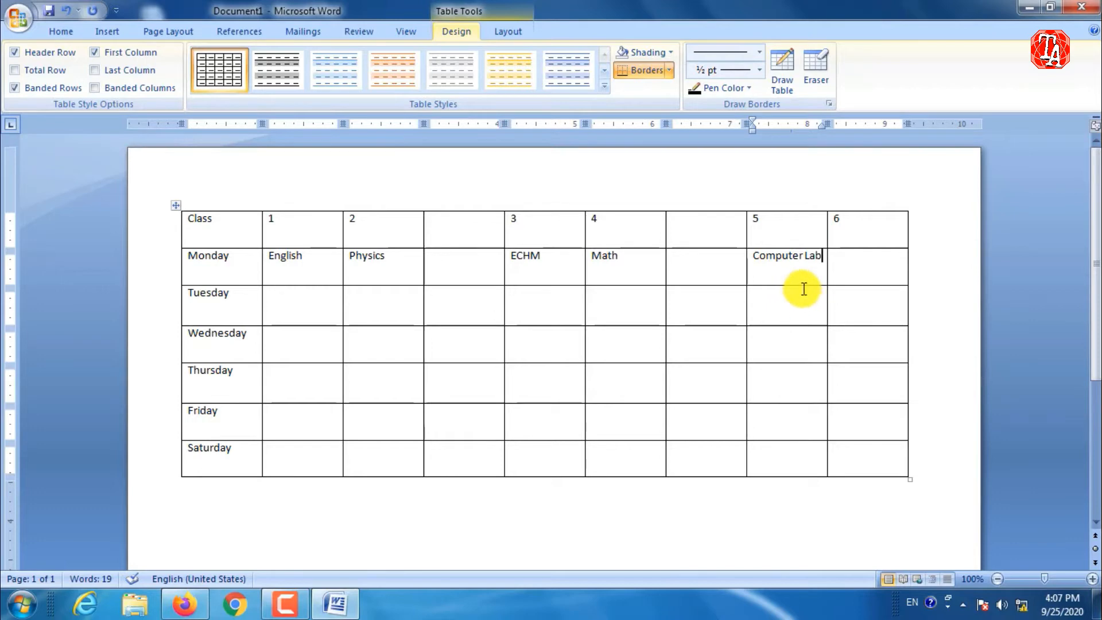
# Merge Monday's Computer Lab cell with the empty cell under 6
pyautogui.moveTo(798, 270); pyautogui.dragTo(853, 271)
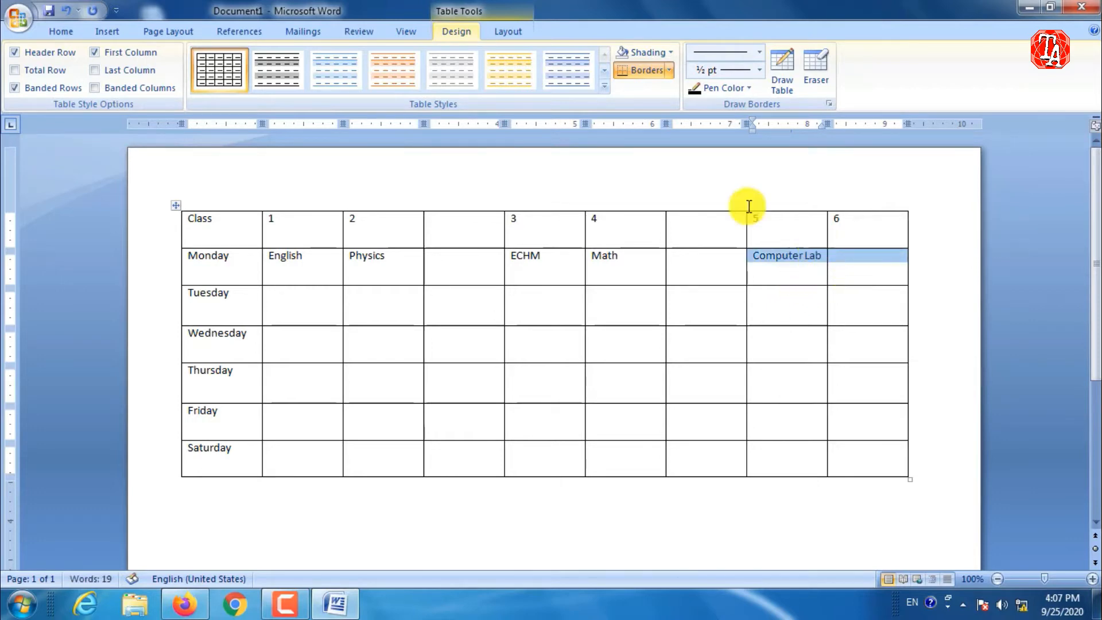
pyautogui.rightClick(807, 257)
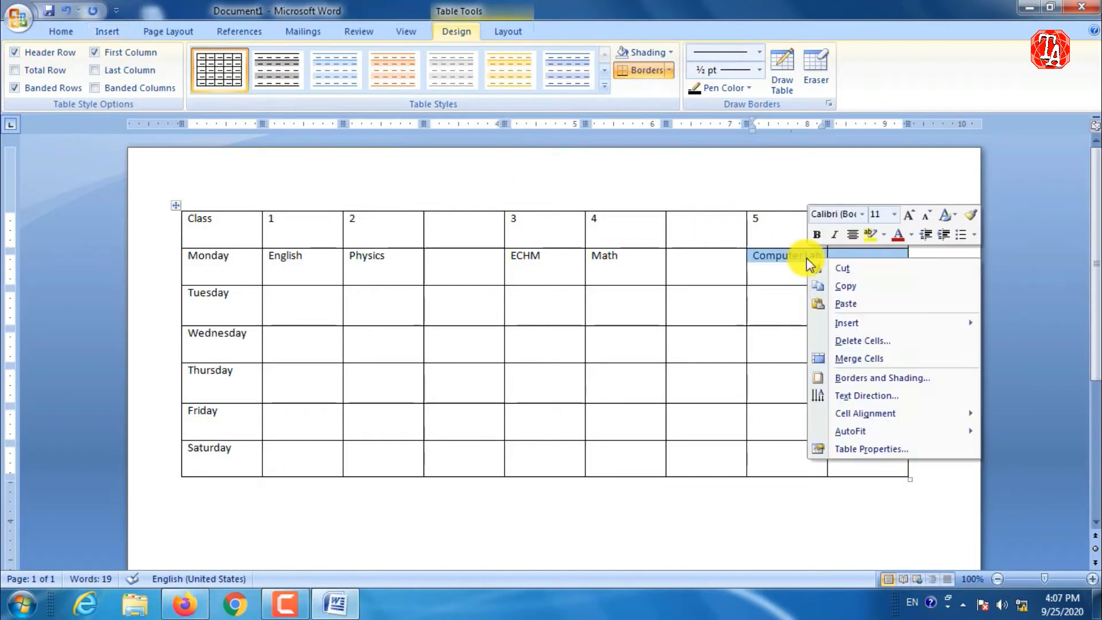
pyautogui.click(841, 360)
pyautogui.click(833, 271)
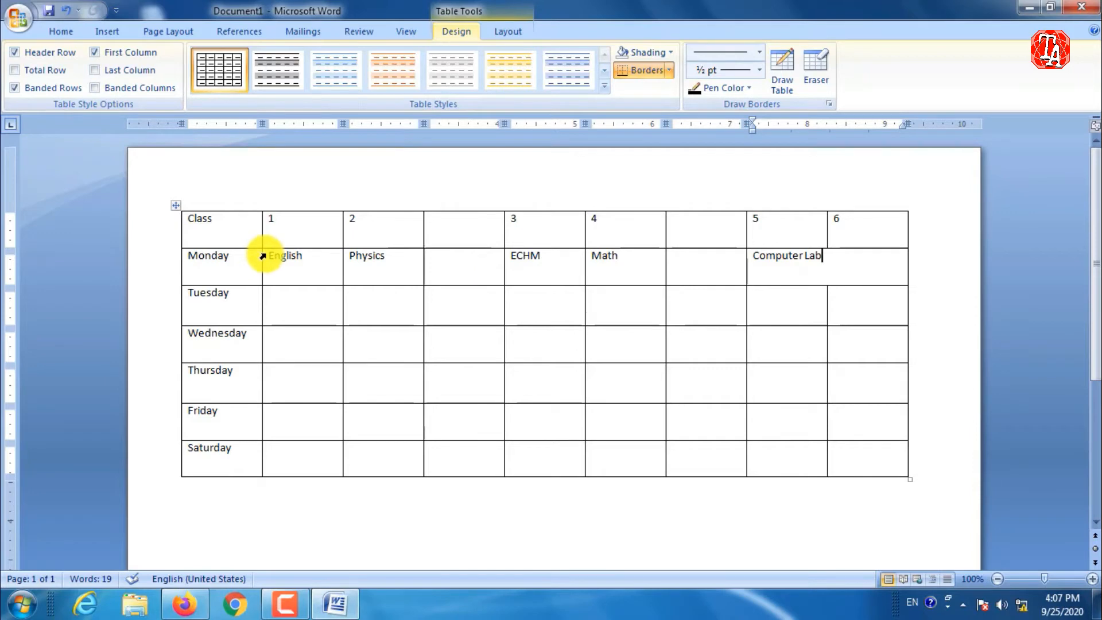
# Copy Monday's cells from English through Math into the same columns of the Tuesday and Wednesday rows
pyautogui.moveTo(272, 255); pyautogui.dragTo(601, 255)
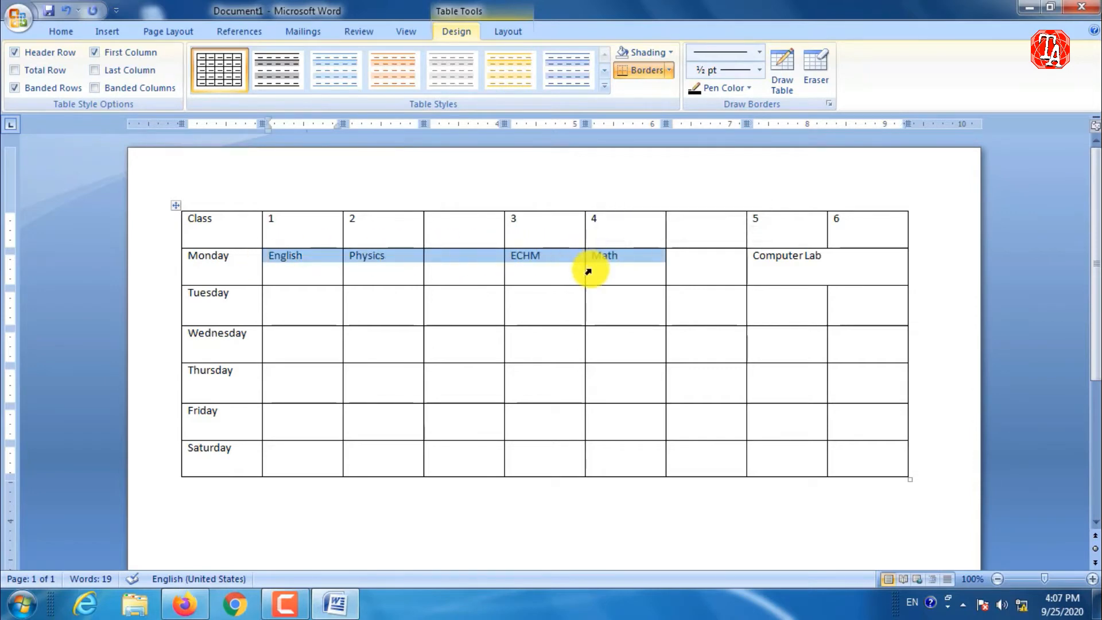
pyautogui.click(590, 270)
pyautogui.click(264, 249)
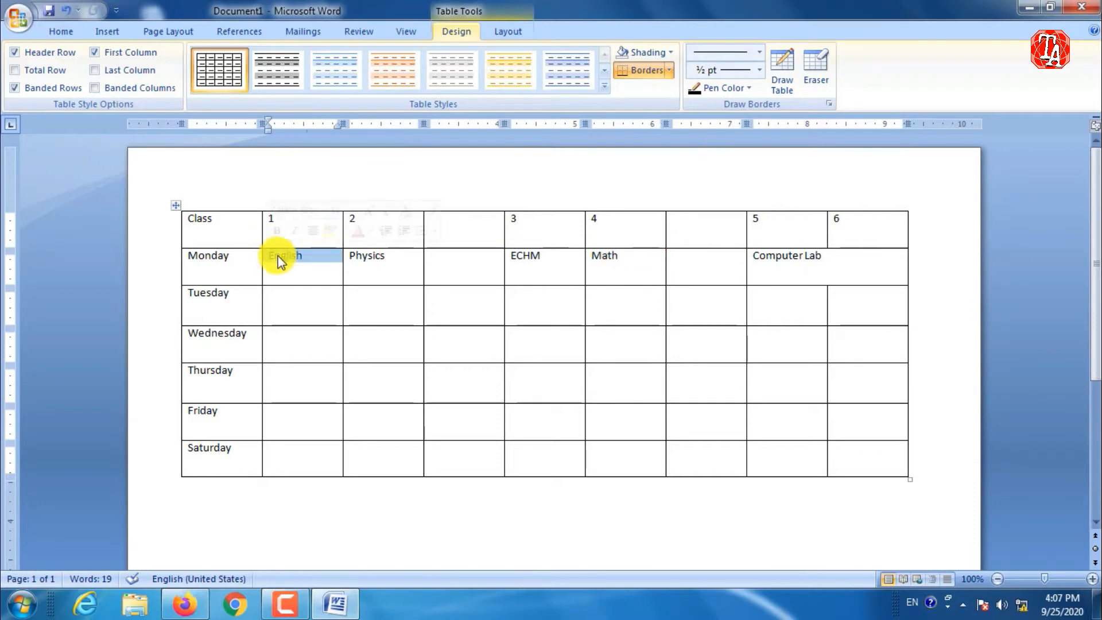
pyautogui.click(281, 260)
pyautogui.moveTo(271, 254); pyautogui.dragTo(610, 255)
pyautogui.hotkey('ctrl', 'c')
pyautogui.click(327, 300)
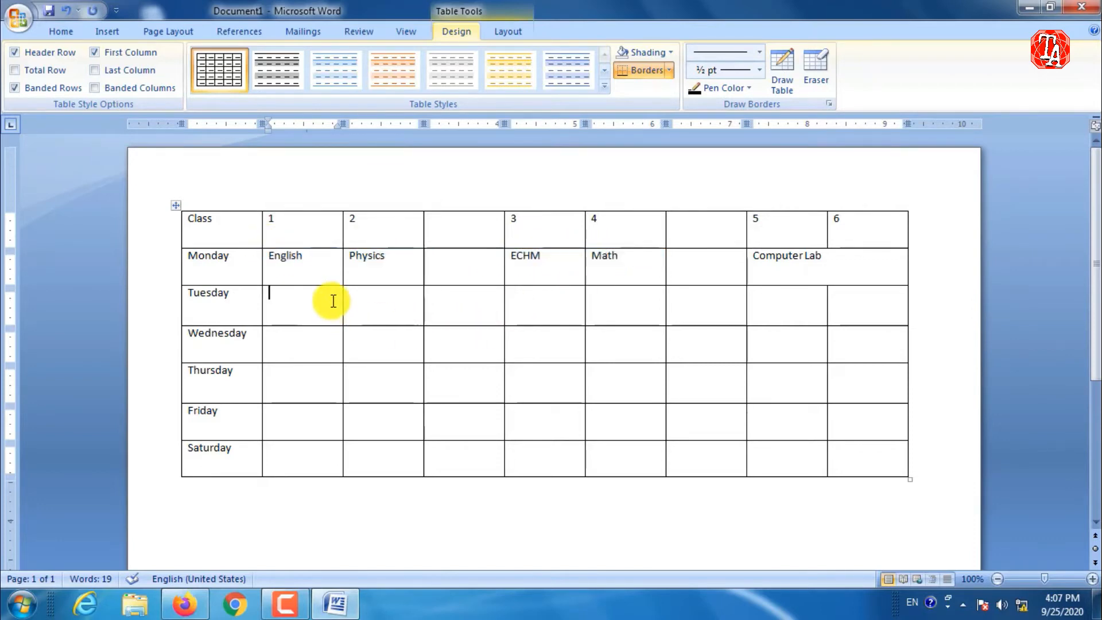
pyautogui.hotkey('ctrl', 'v')
pyautogui.click(330, 347)
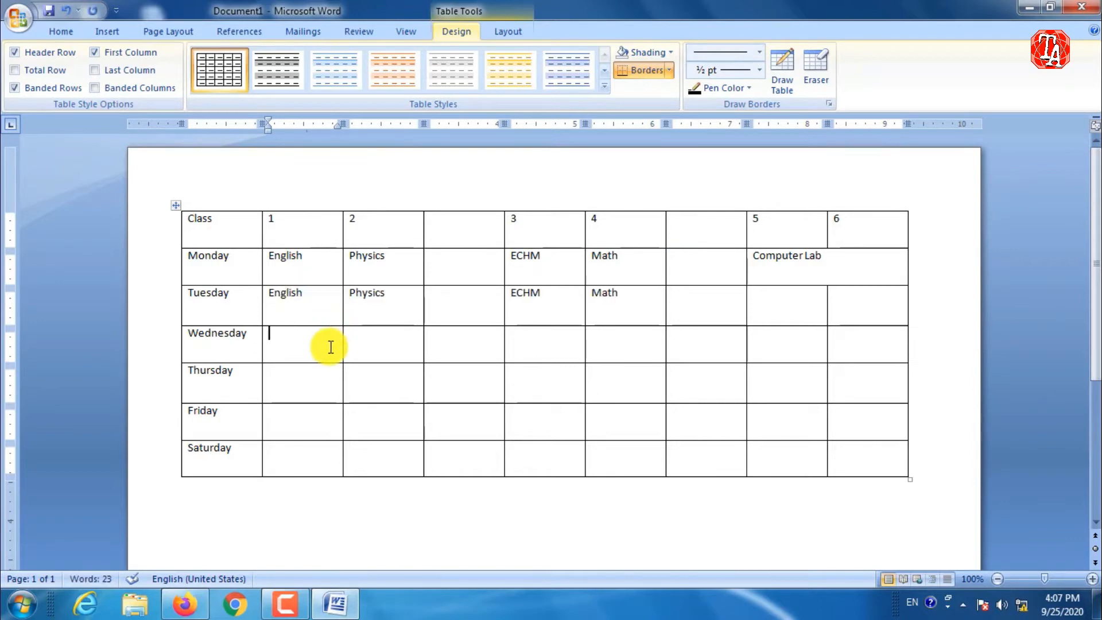
pyautogui.hotkey('ctrl', 'v')
# Paste the copied English through Math cells into the Thursday, Friday and Saturday rows, starting under 1
pyautogui.click(322, 376)
pyautogui.hotkey('ctrl', 'v')
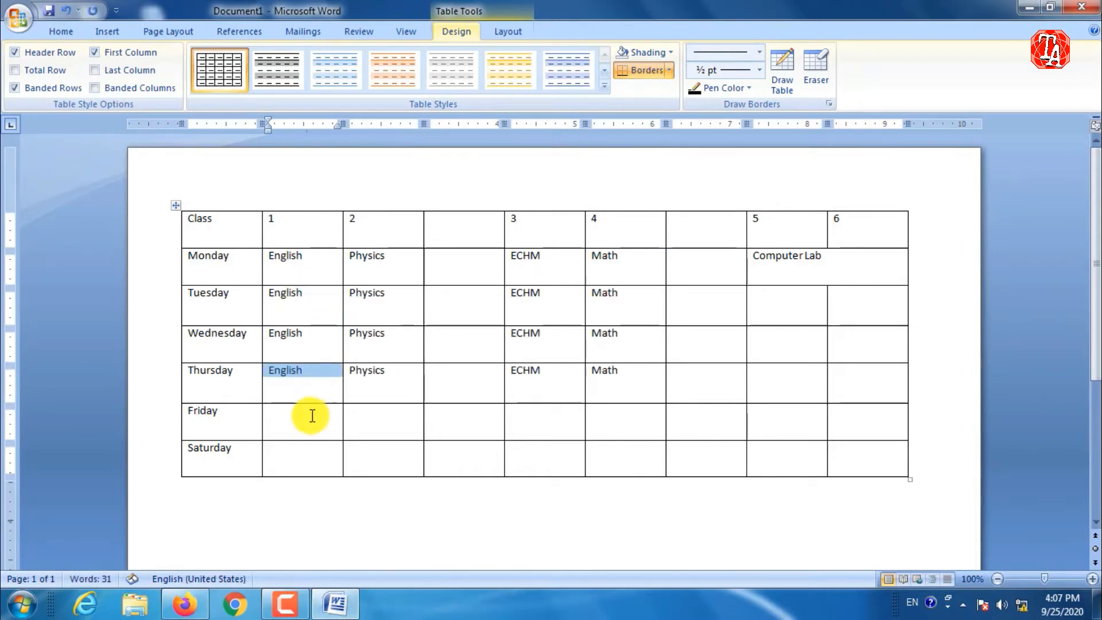
pyautogui.click(310, 411)
pyautogui.hotkey('ctrl', 'v')
pyautogui.click(301, 446)
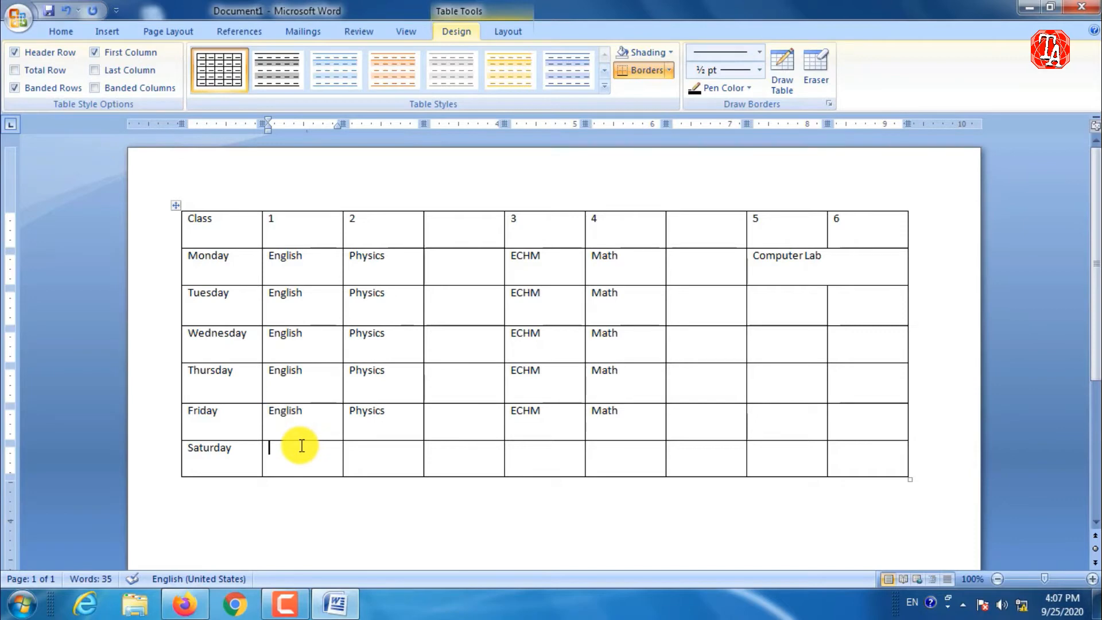
pyautogui.hotkey('ctrl', 'v')
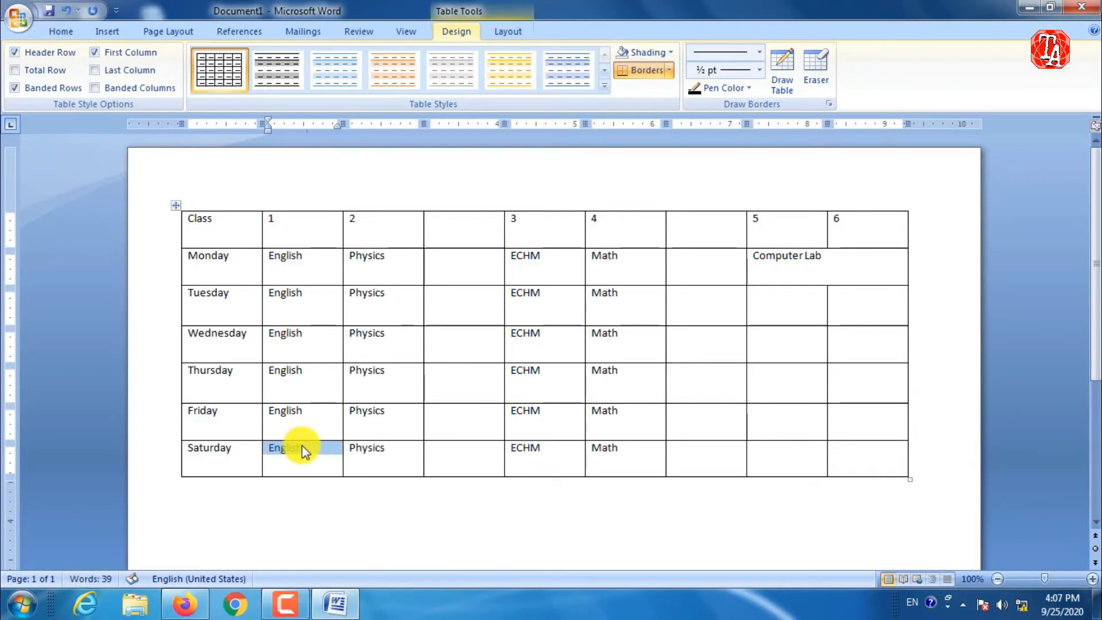
# Copy Wednesday's English and Physics entries and clear them from the cells under 1 and 2
pyautogui.click(699, 400)
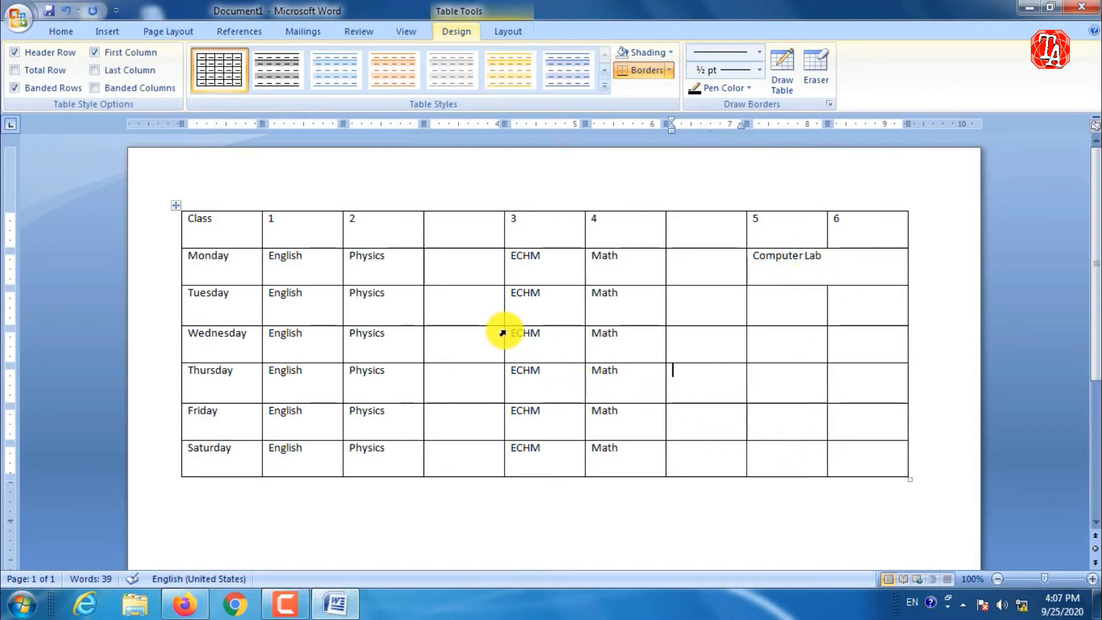
pyautogui.moveTo(271, 336); pyautogui.dragTo(402, 342)
pyautogui.hotkey('ctrl', 'c')
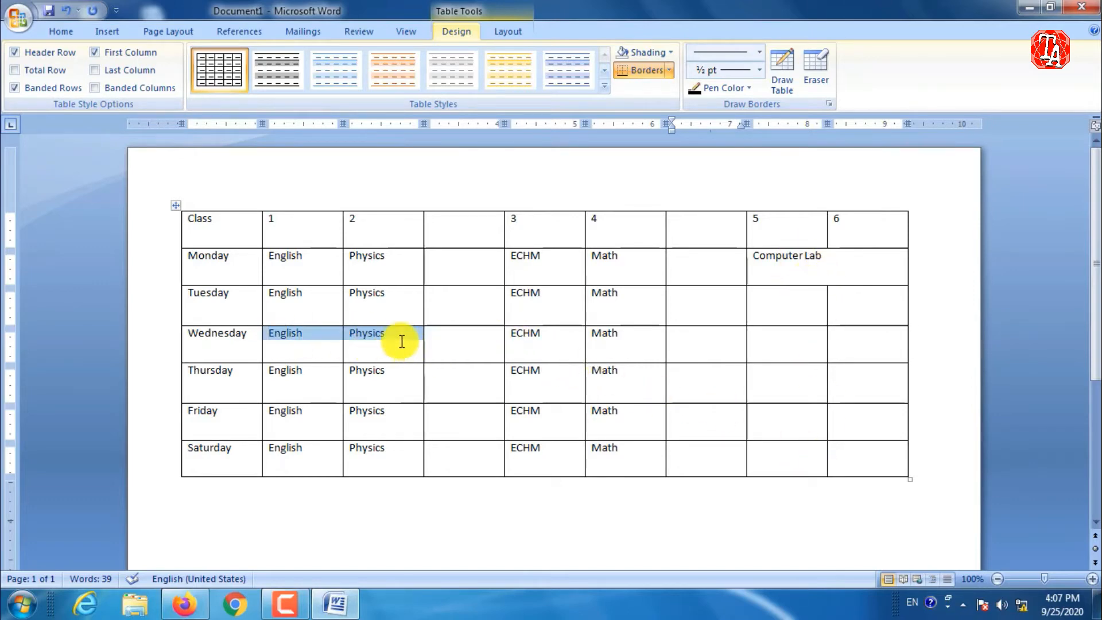
pyautogui.press('Delete')
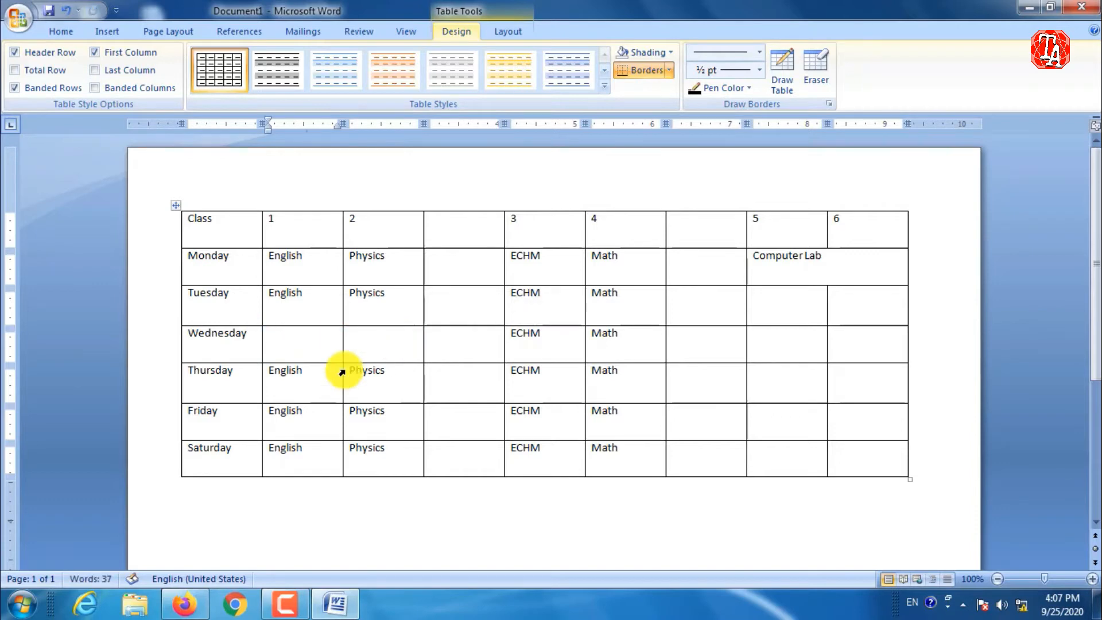
# Paste Wednesday's copied English and Physics entries under 5 and 6, and move Friday's English and Physics from 1 and 2 to 5 and 6
pyautogui.click(765, 345)
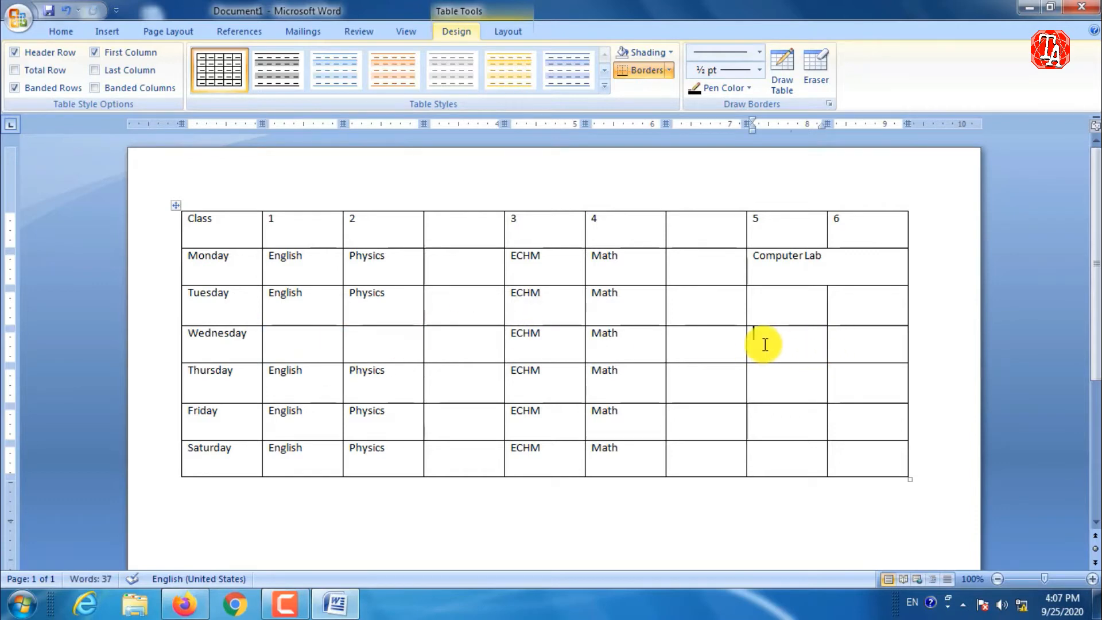
pyautogui.hotkey('ctrl', 'v')
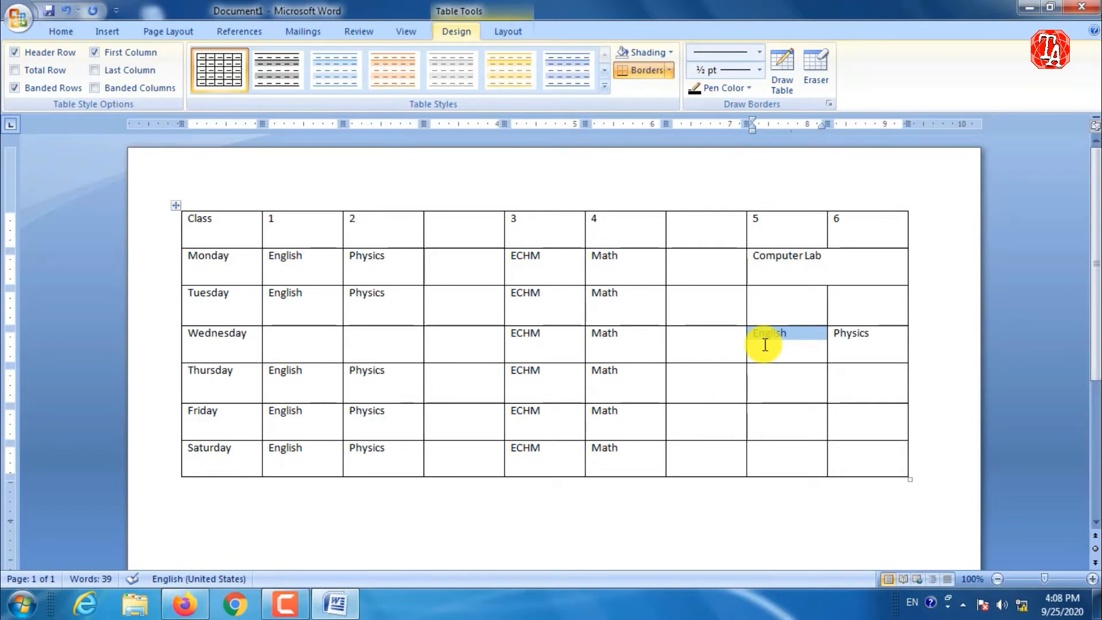
pyautogui.click(266, 413)
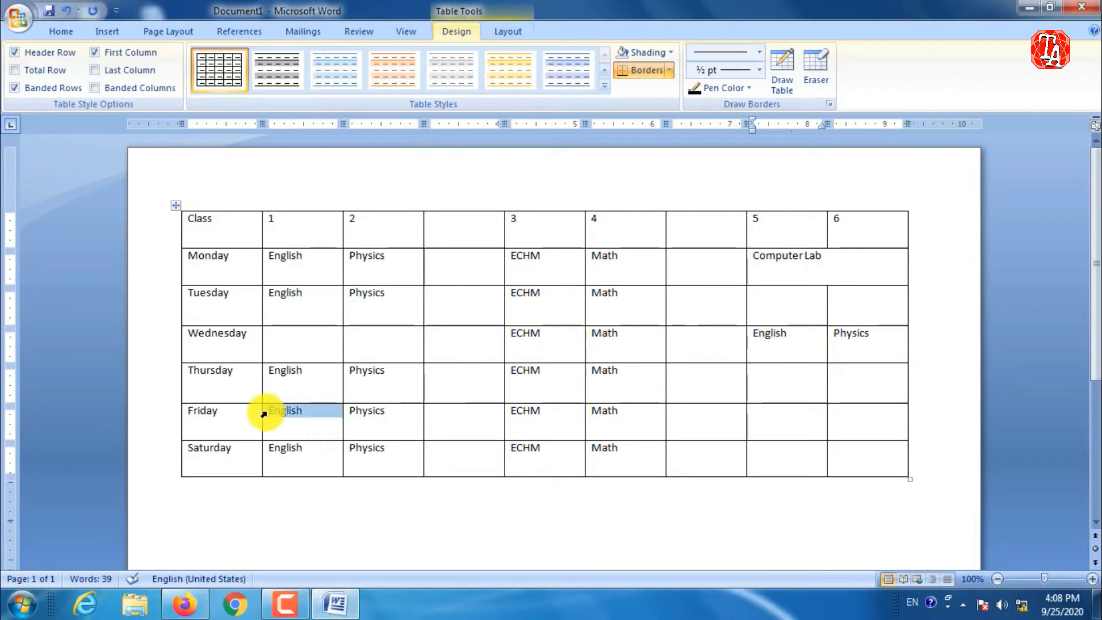
pyautogui.moveTo(272, 409); pyautogui.dragTo(385, 417)
pyautogui.hotkey('ctrl', 'c')
pyautogui.press('Delete')
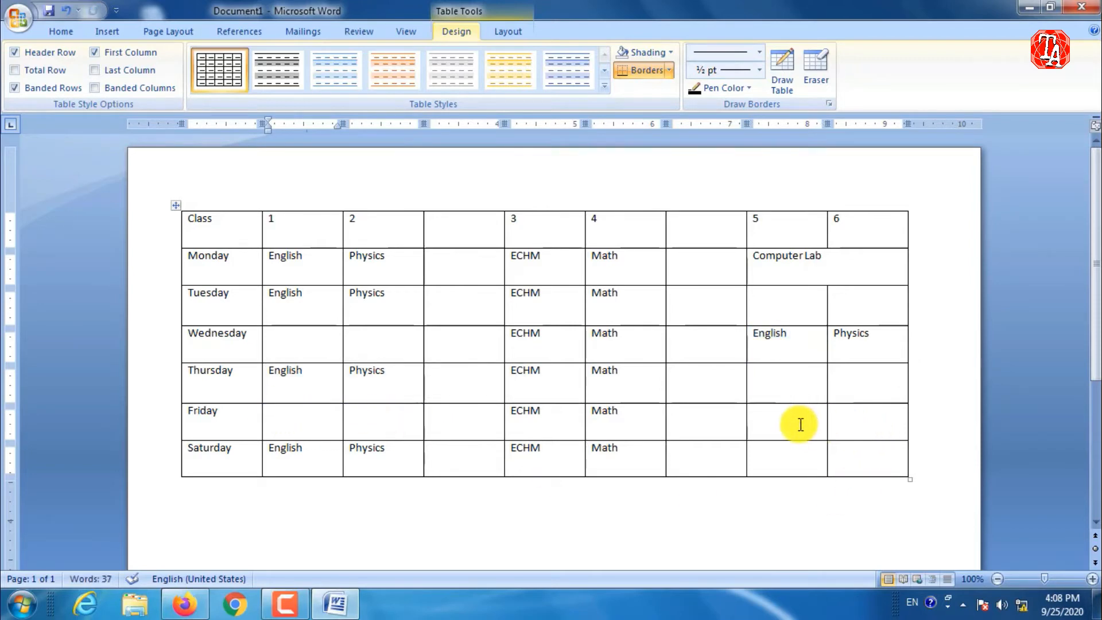
pyautogui.click(801, 425)
pyautogui.hotkey('ctrl', 'v')
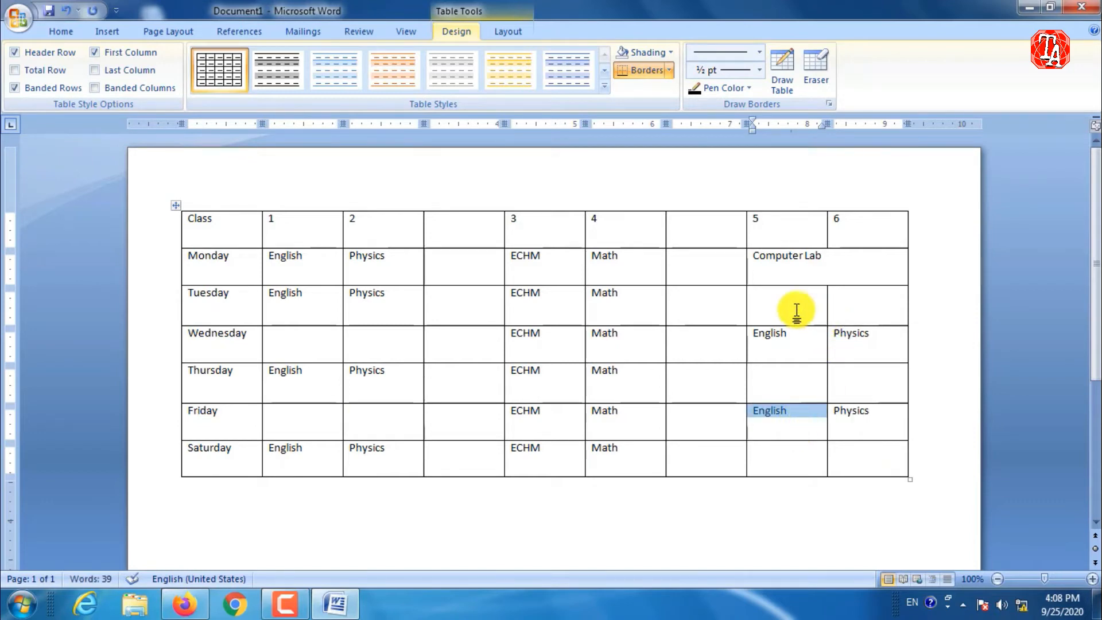
# Move Wednesday's English and Physics entries under 5 and 6 up into the same columns of the Tuesday row
pyautogui.moveTo(755, 336); pyautogui.dragTo(854, 339)
pyautogui.hotkey('ctrl', 'c')
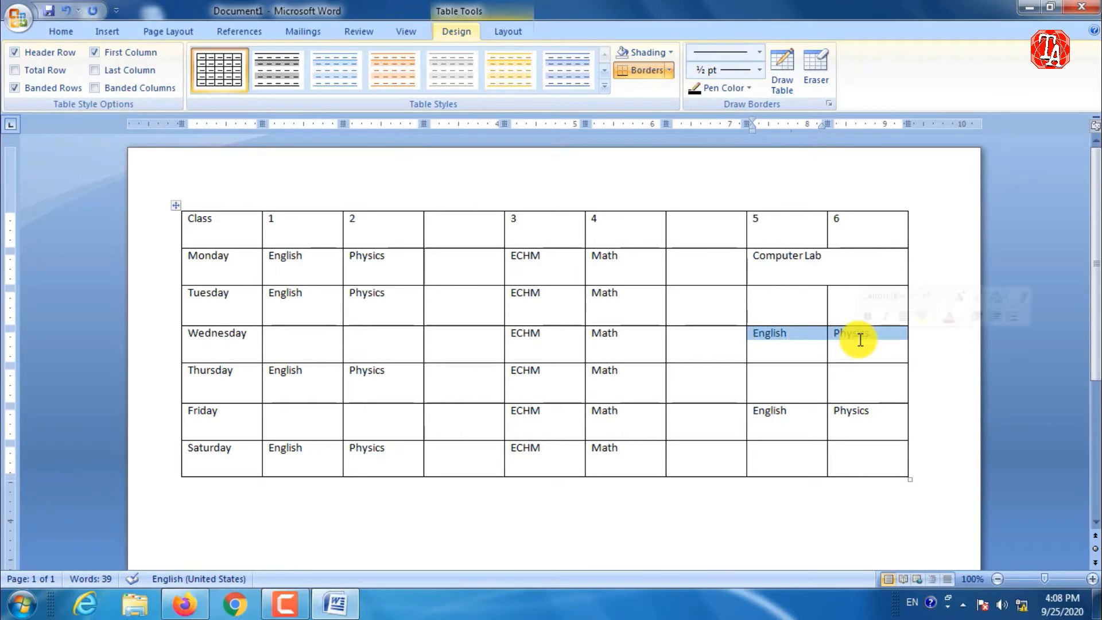
pyautogui.press('Delete')
pyautogui.click(803, 304)
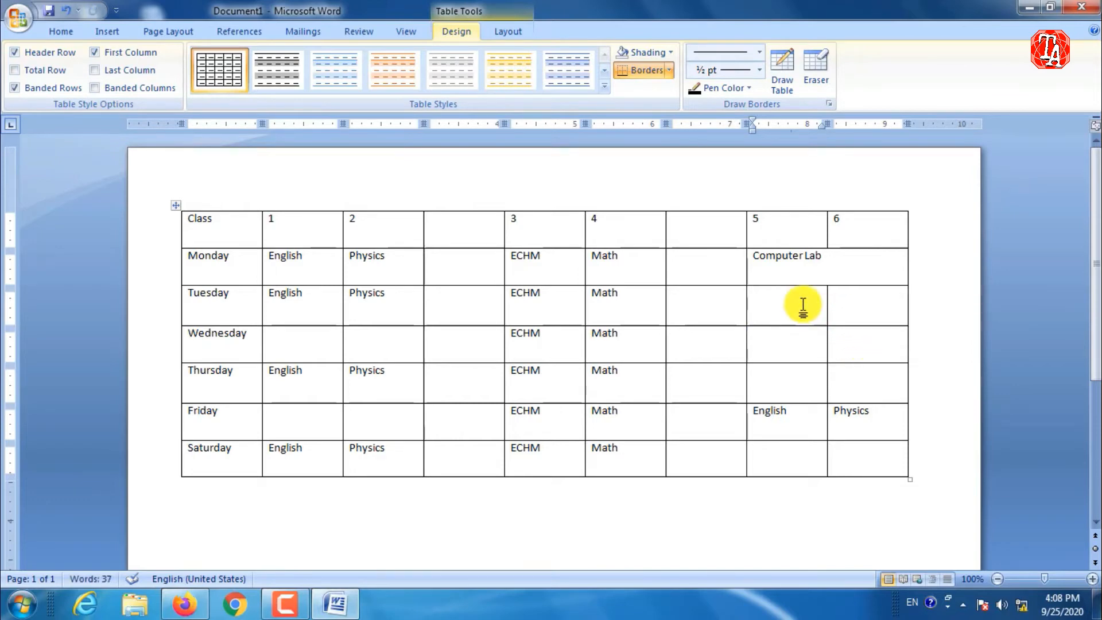
pyautogui.hotkey('ctrl', 'v')
pyautogui.click(800, 354)
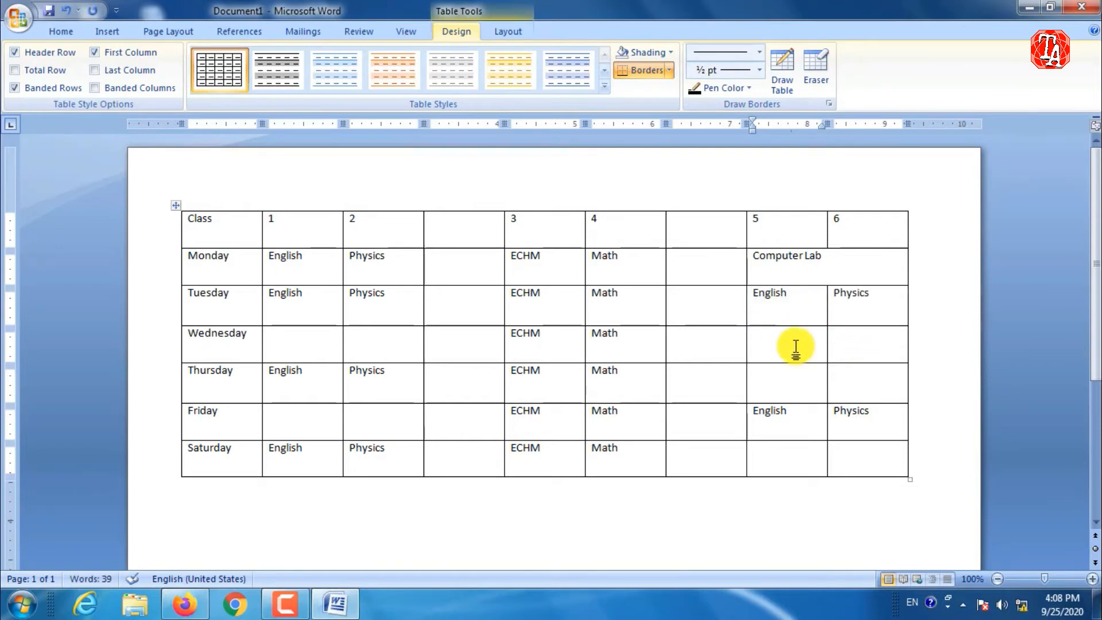
# Merge Wednesday's empty cells under 1 and 2 and copy Monday's Computer Lab text into the merged cell
pyautogui.click(317, 336)
pyautogui.moveTo(317, 337); pyautogui.dragTo(382, 336)
pyautogui.rightClick(385, 336)
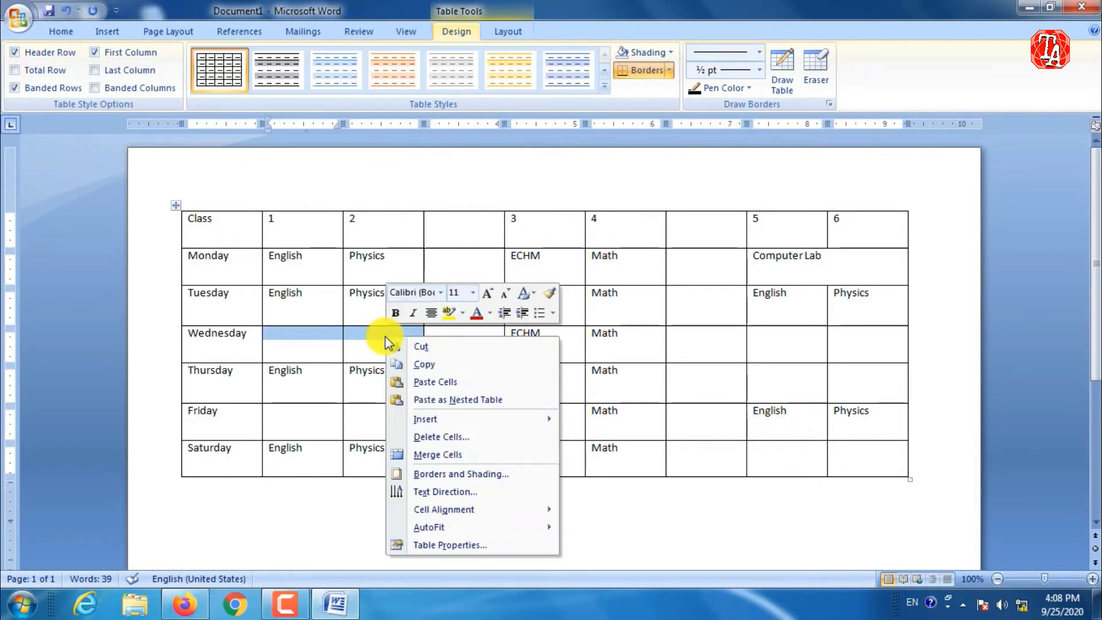
pyautogui.click(436, 453)
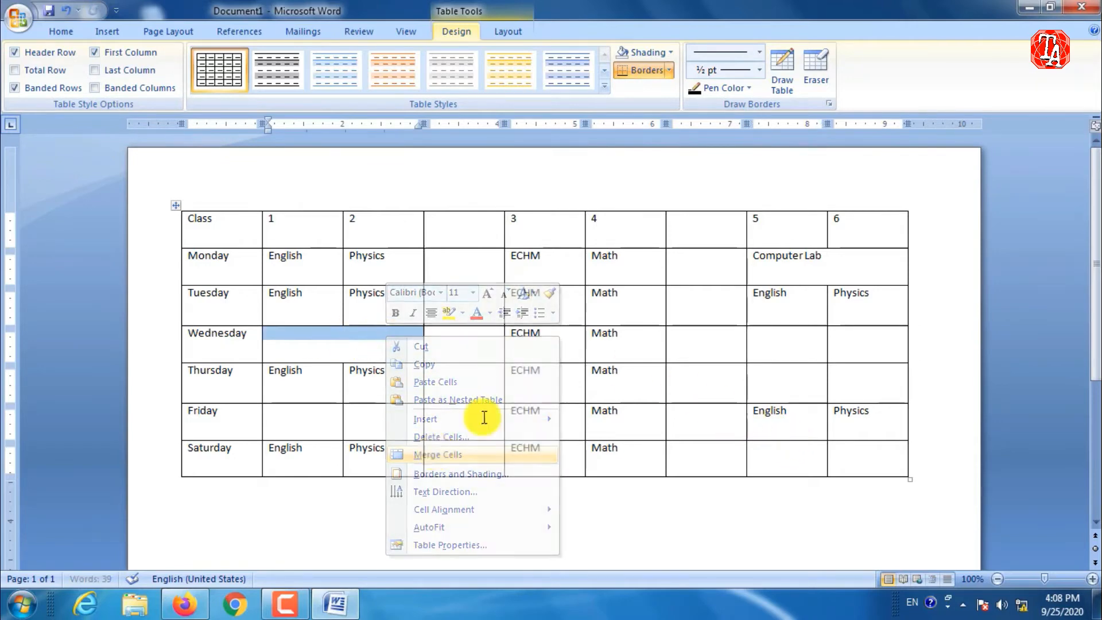
pyautogui.moveTo(756, 255); pyautogui.dragTo(836, 251)
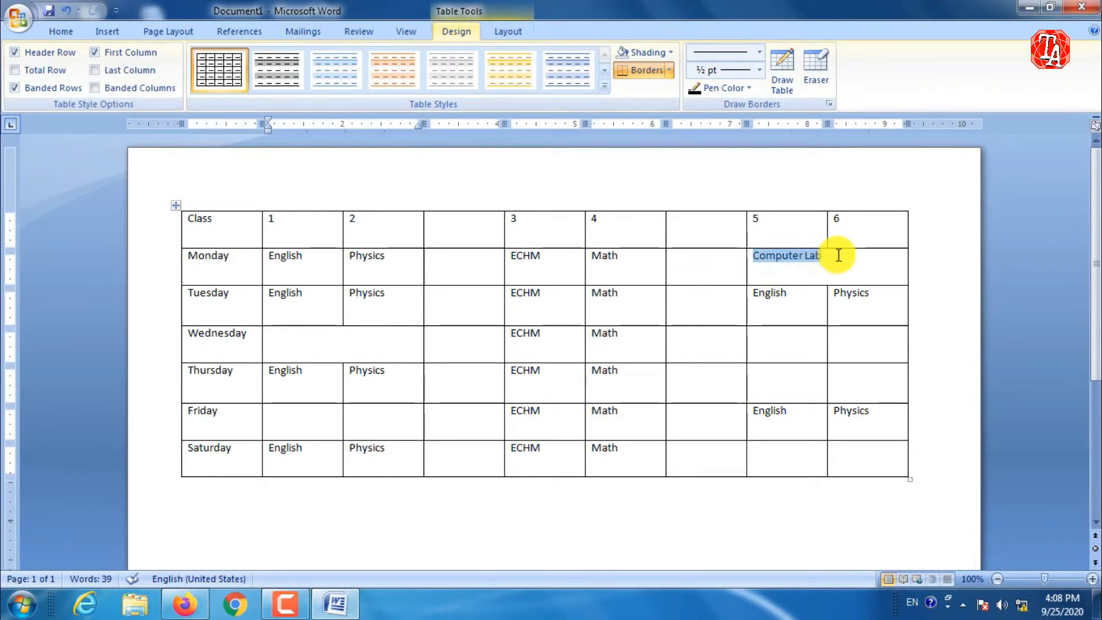
pyautogui.click(363, 338)
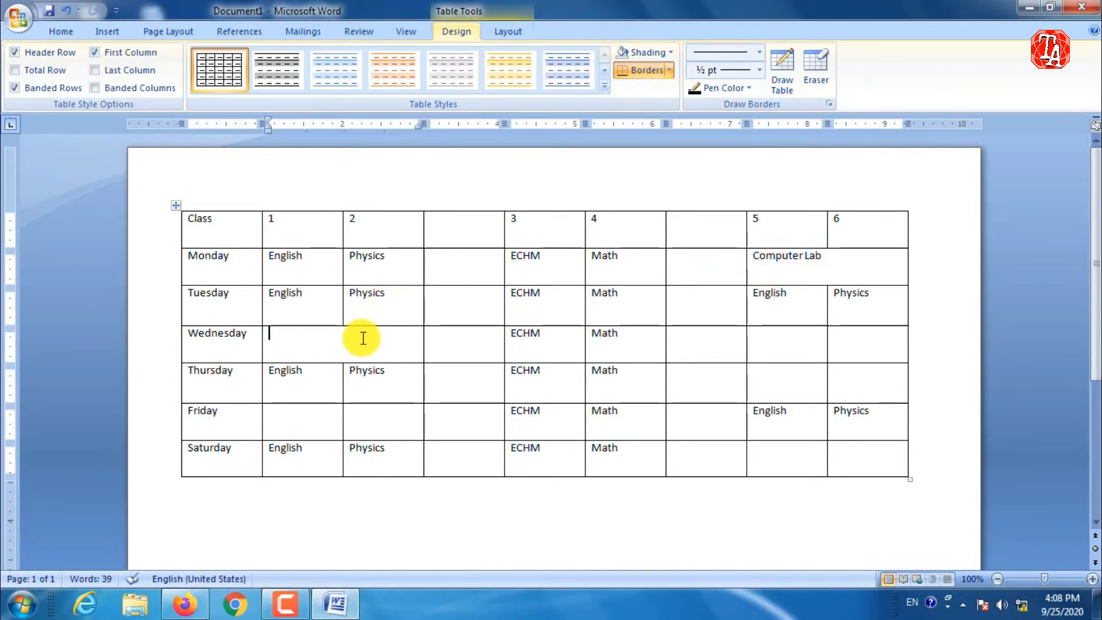
pyautogui.hotkey('ctrl', 'v')
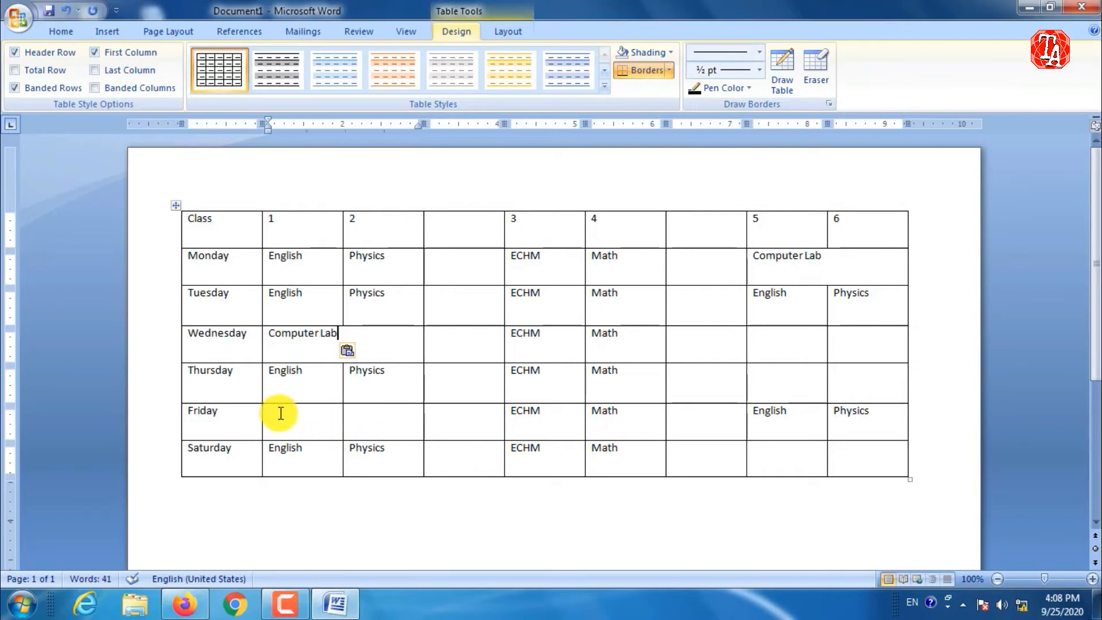
# Merge Friday's empty cells under 1 and 2 and paste the Computer Lab text into the merged cell
pyautogui.moveTo(283, 413); pyautogui.dragTo(413, 432)
pyautogui.rightClick(381, 410)
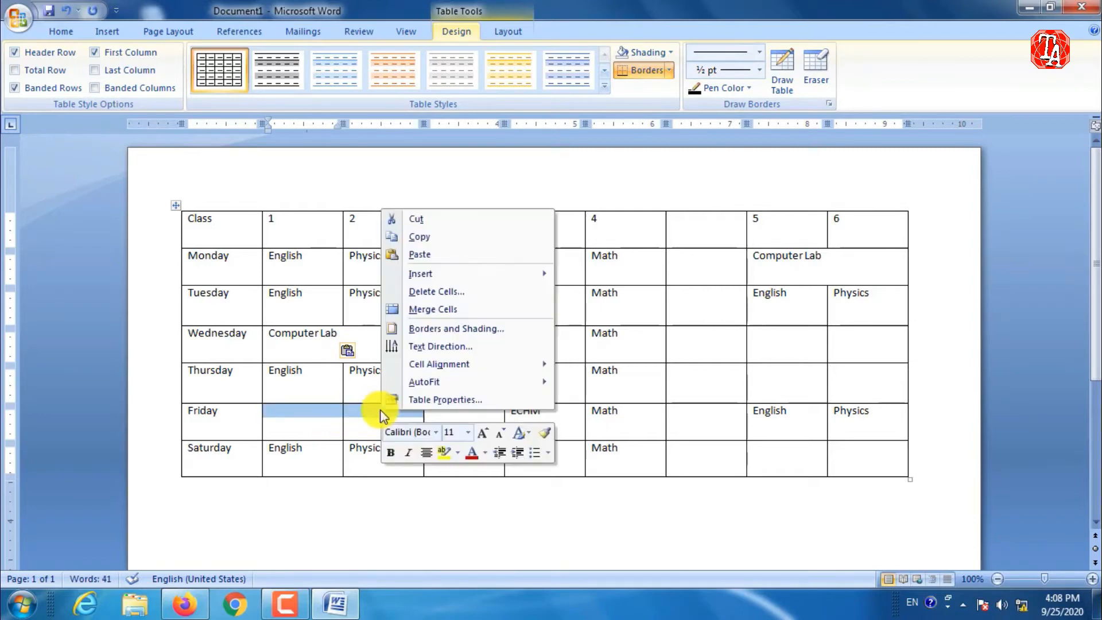
pyautogui.click(424, 313)
pyautogui.click(371, 408)
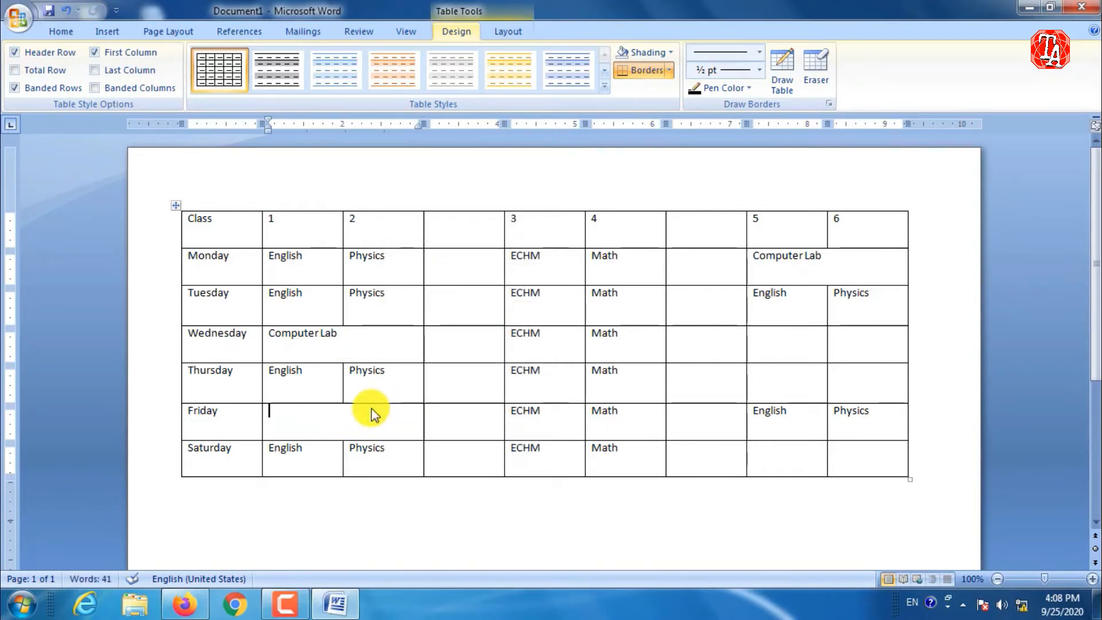
pyautogui.hotkey('ctrl', 'v')
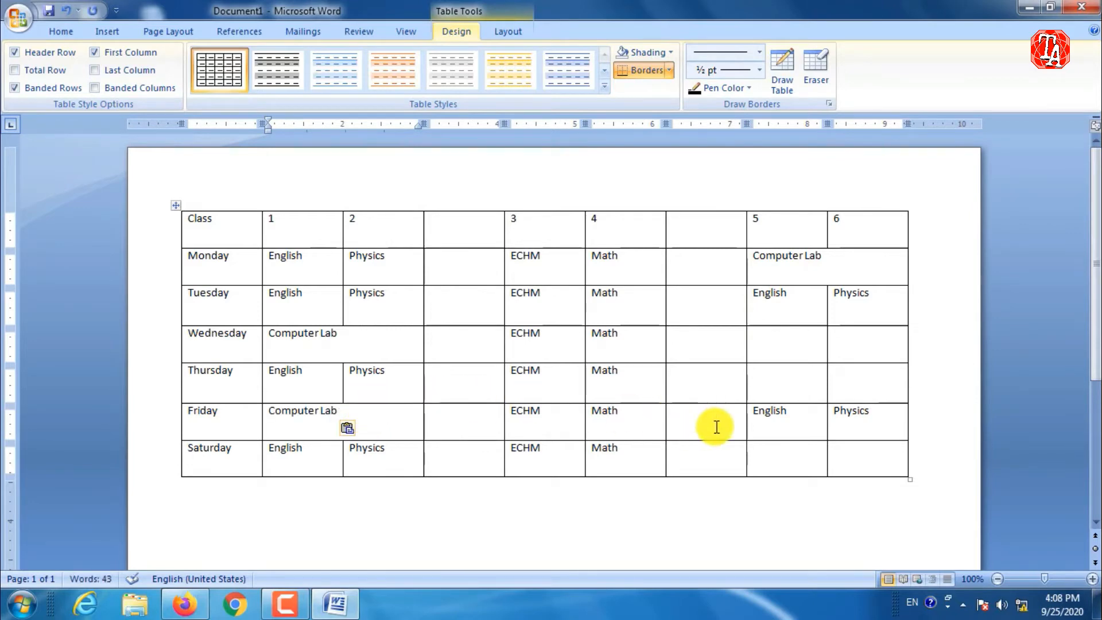
pyautogui.click(805, 466)
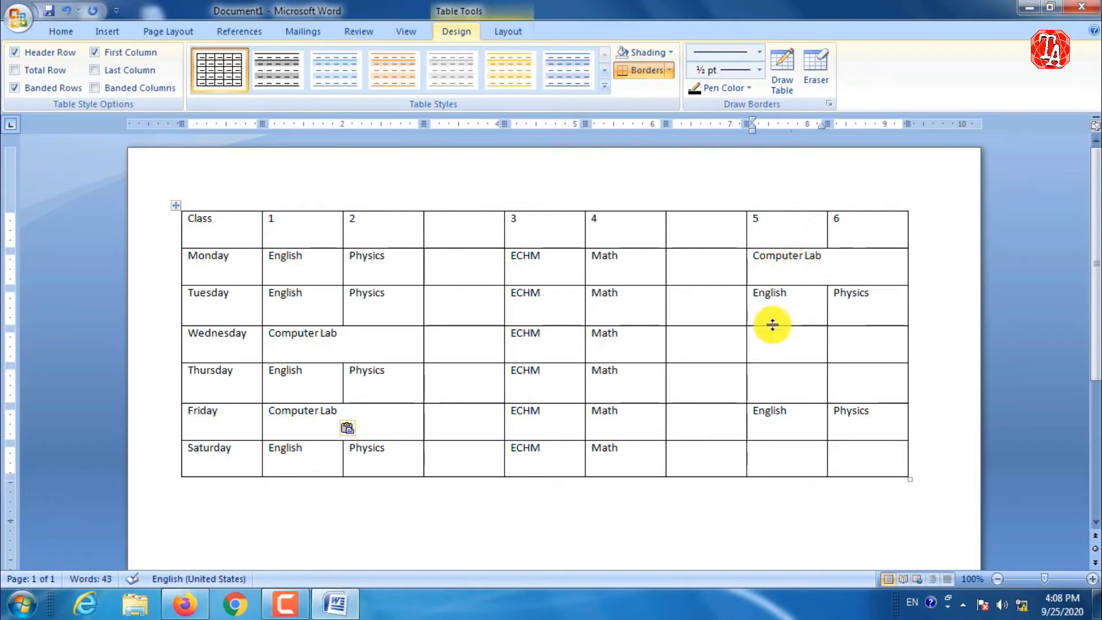
# Merge Wednesday's empty cells under 5 and 6 and paste the Computer Lab text into the merged cell
pyautogui.moveTo(778, 337); pyautogui.dragTo(860, 347)
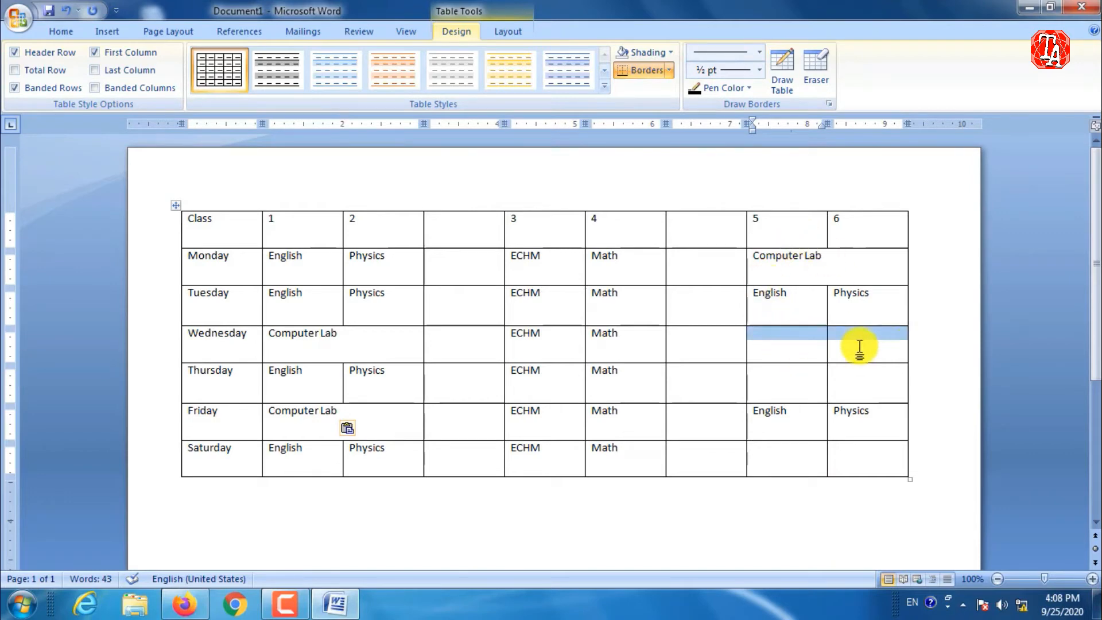
pyautogui.rightClick(809, 336)
pyautogui.click(846, 442)
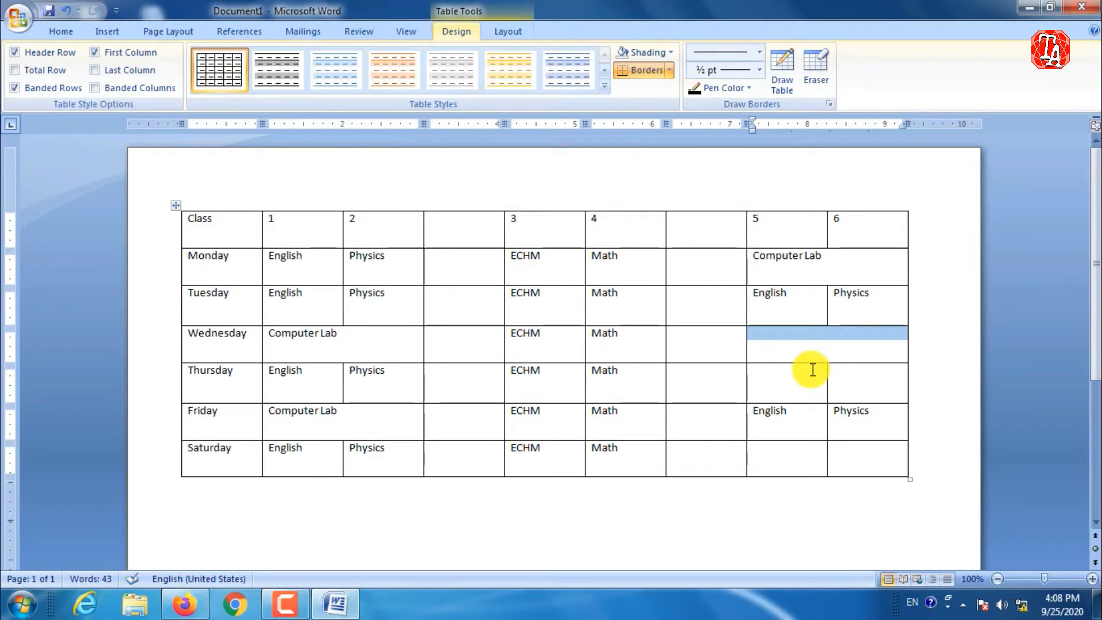
pyautogui.hotkey('ctrl', 'v')
# Merge Saturday's empty cells under 5 and 6 and paste the Computer Lab text into the merged cell
pyautogui.moveTo(795, 447); pyautogui.dragTo(825, 459)
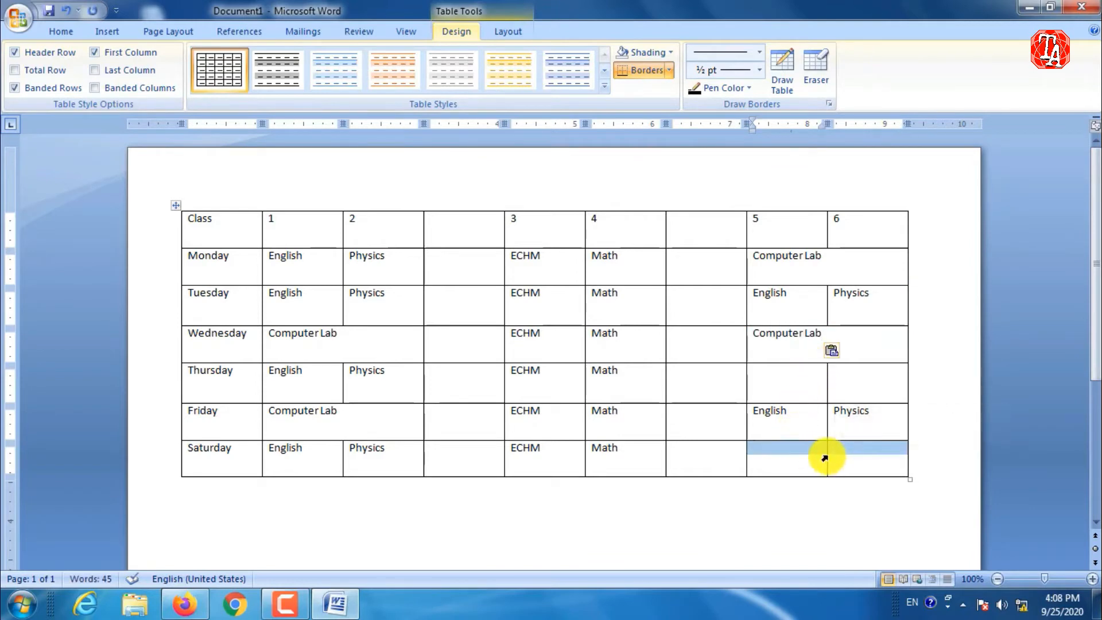
pyautogui.rightClick(825, 456)
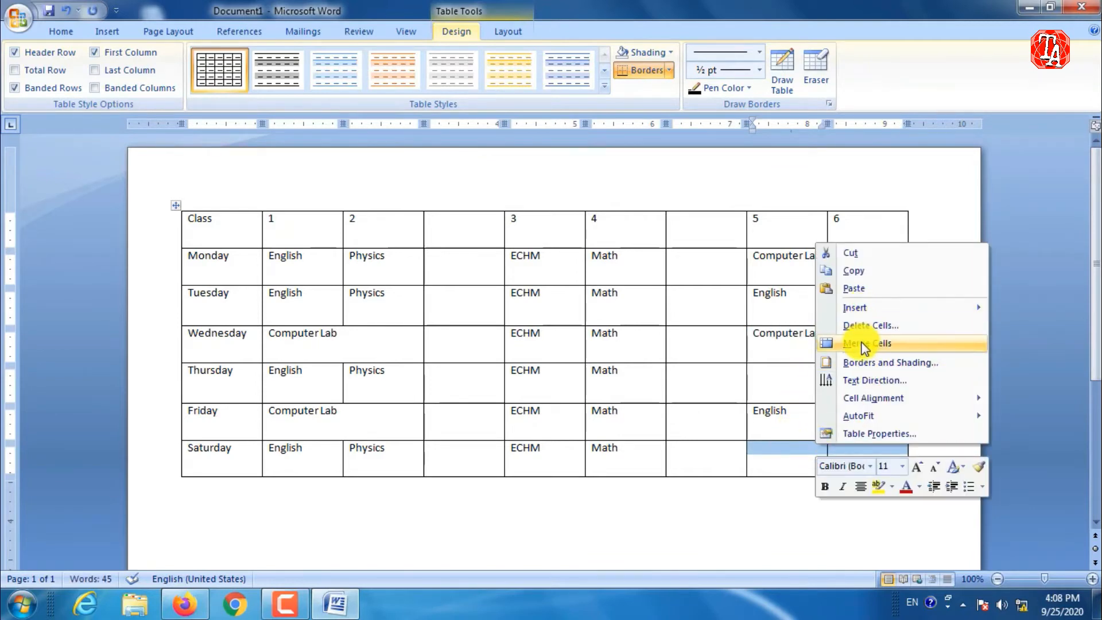
pyautogui.click(865, 344)
pyautogui.click(825, 453)
pyautogui.hotkey('ctrl', 'v')
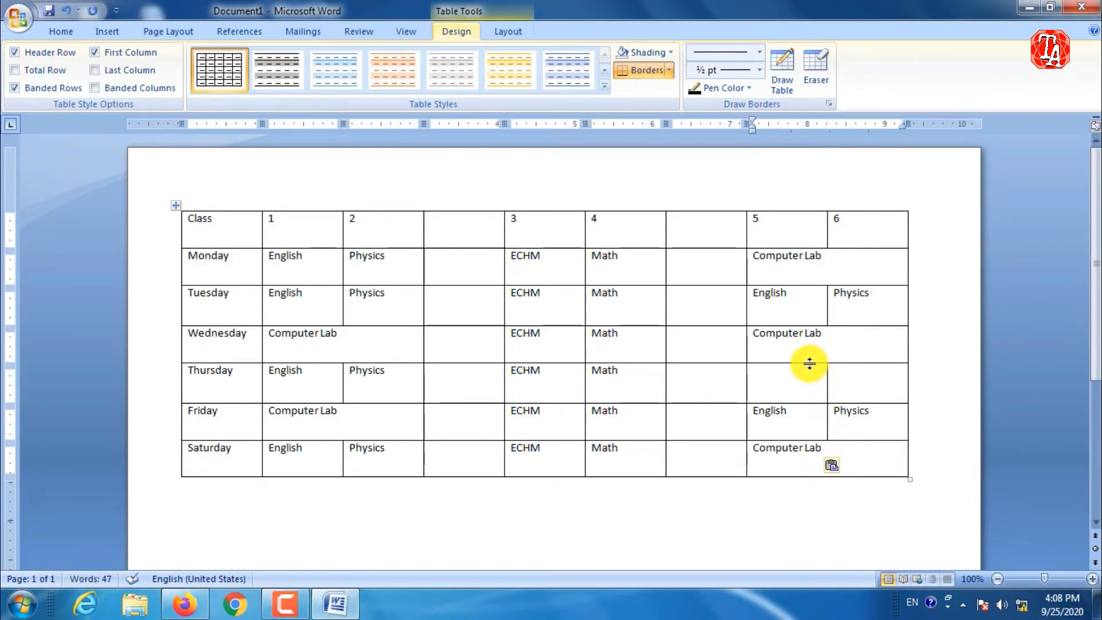
# Move Thursday's ECHM and Math entries from under 3 and 4 to the cells under 5 and 6
pyautogui.moveTo(516, 372); pyautogui.dragTo(628, 372)
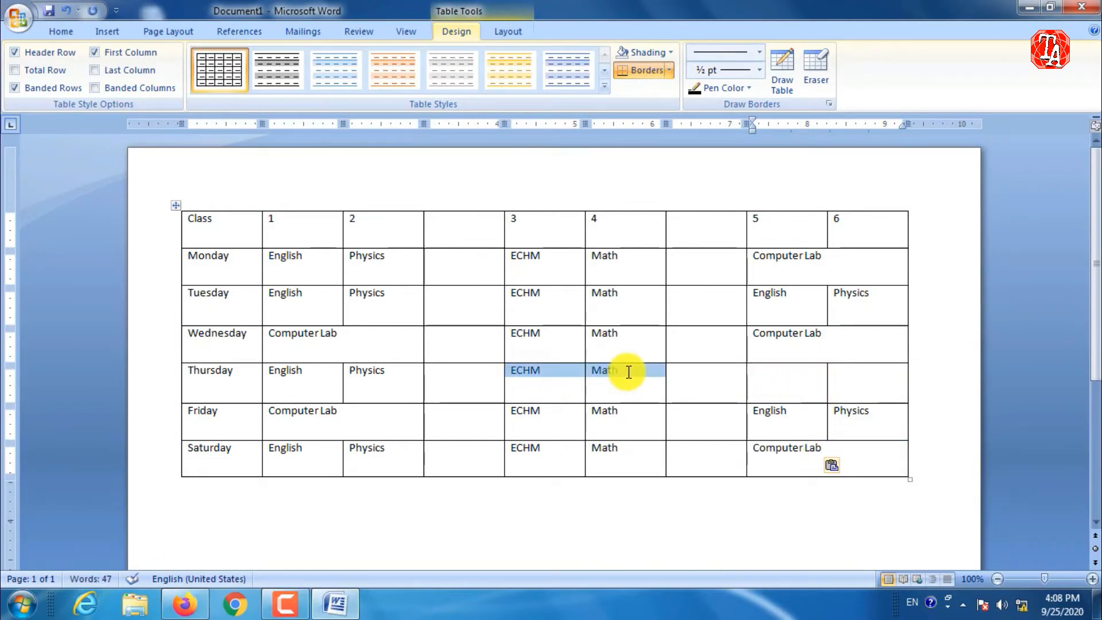
pyautogui.hotkey('ctrl', 'x')
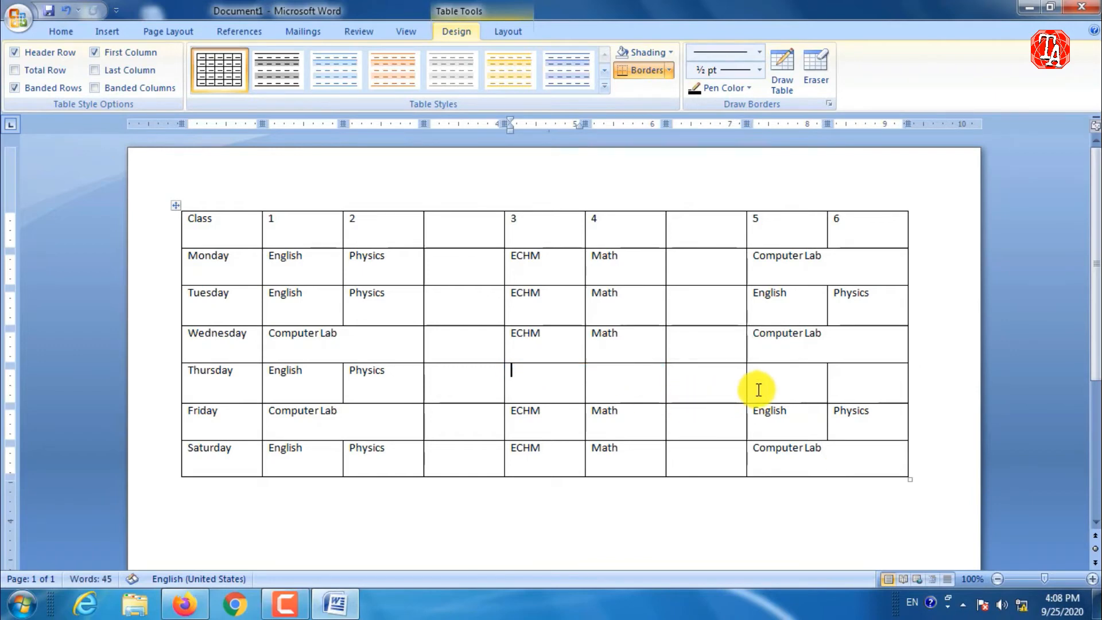
pyautogui.click(800, 378)
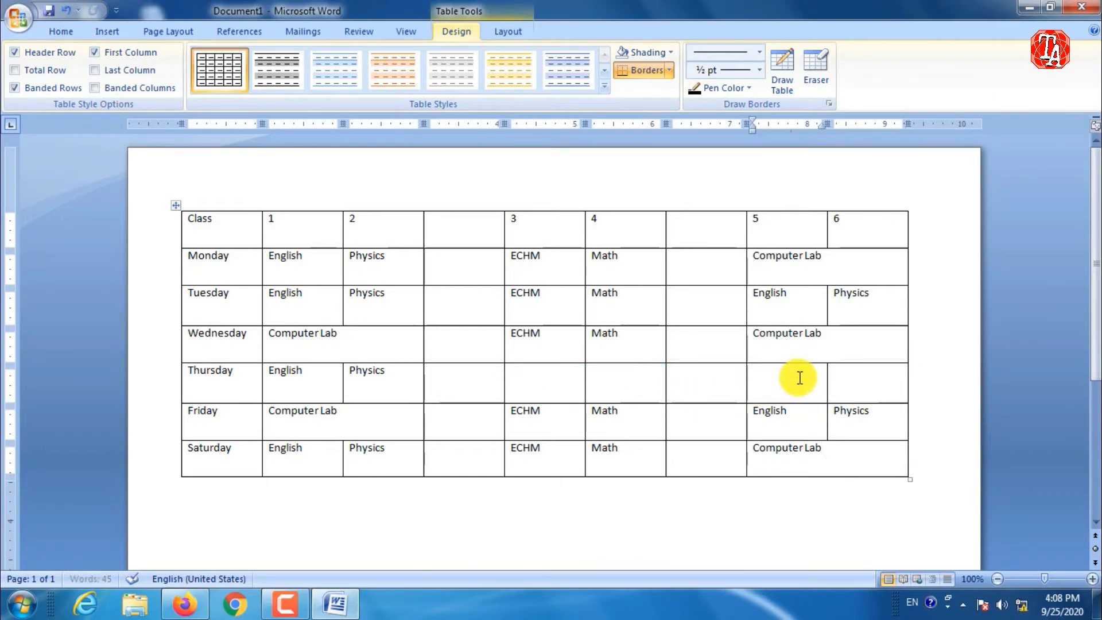
pyautogui.hotkey('ctrl', 'v')
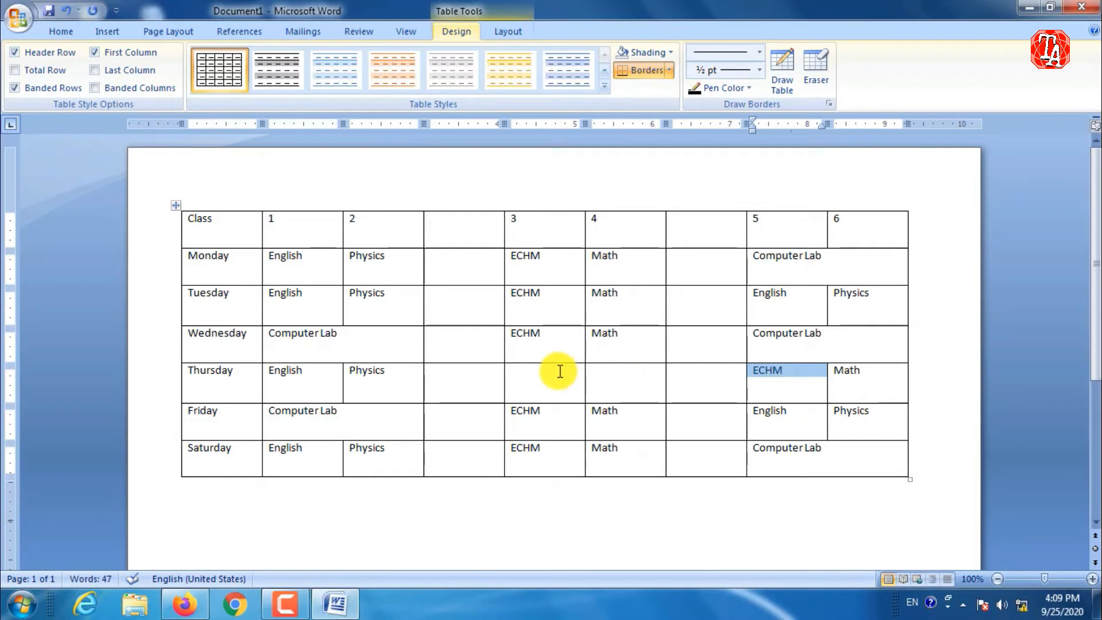
# Merge Thursday's empty cells under 3 and 4 and copy Monday's Computer Lab text into the merged cell
pyautogui.moveTo(559, 371); pyautogui.dragTo(644, 379)
pyautogui.rightClick(629, 379)
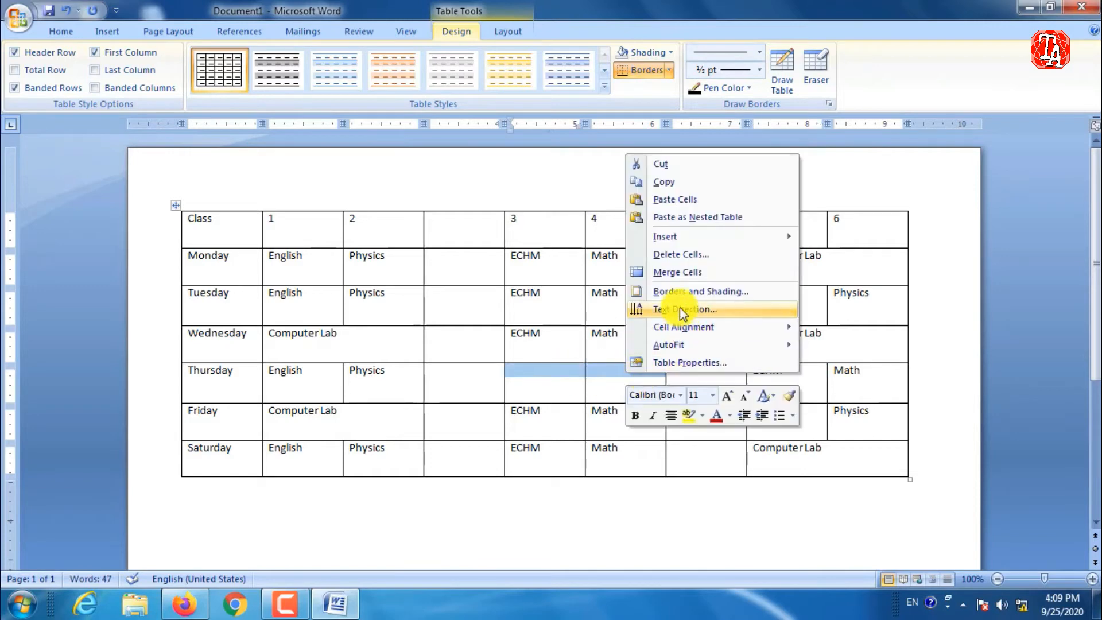
pyautogui.click(677, 271)
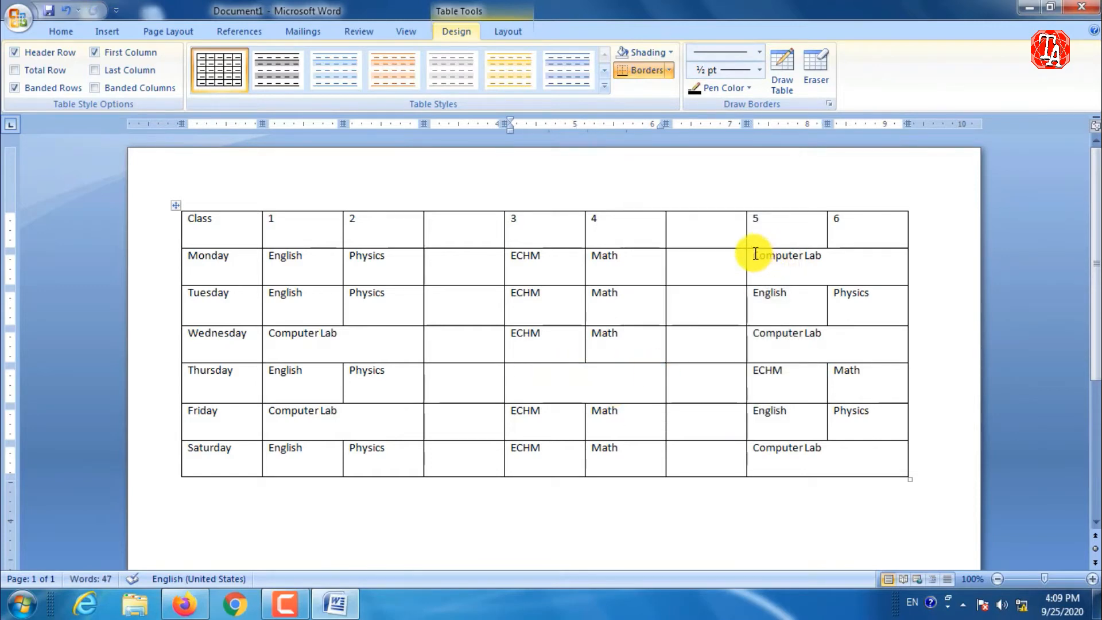
pyautogui.moveTo(749, 254); pyautogui.dragTo(834, 254)
pyautogui.hotkey('ctrl', 'c')
pyautogui.click(600, 388)
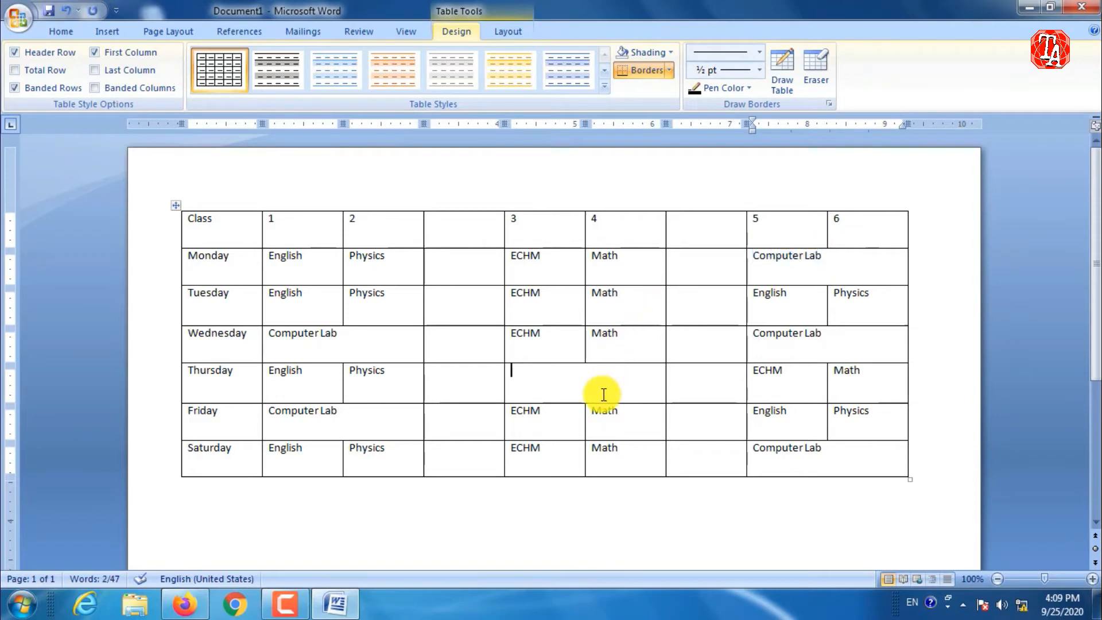
pyautogui.hotkey('ctrl', 'v')
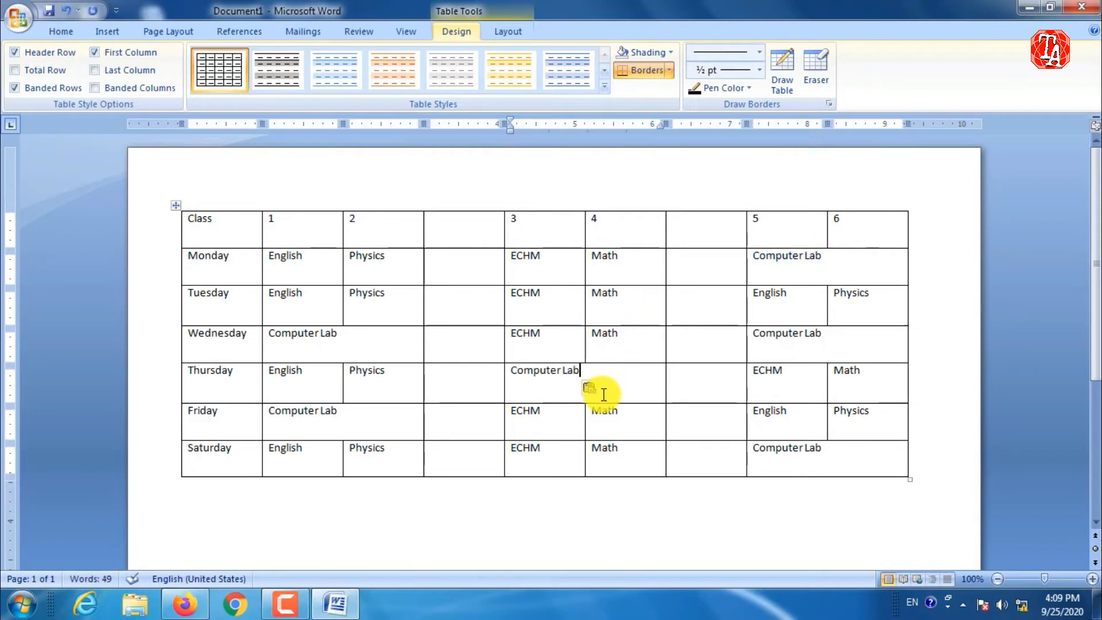
pyautogui.click(871, 388)
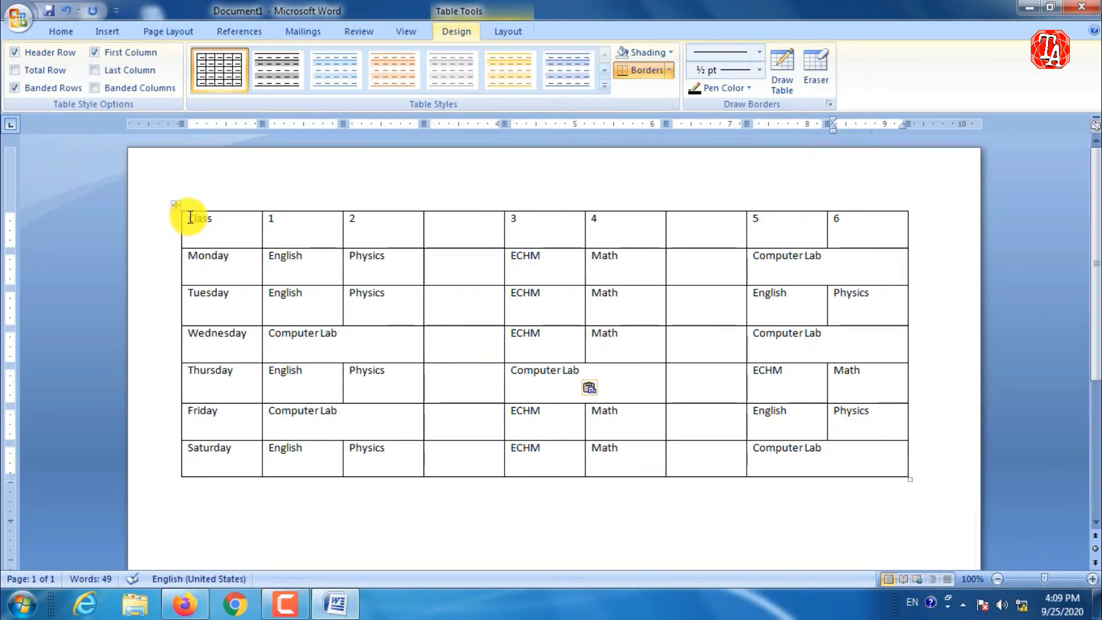
# Center the text horizontally in all cells of the timetable, from Class through Saturday's Computer Lab
pyautogui.moveTo(190, 219); pyautogui.dragTo(864, 457)
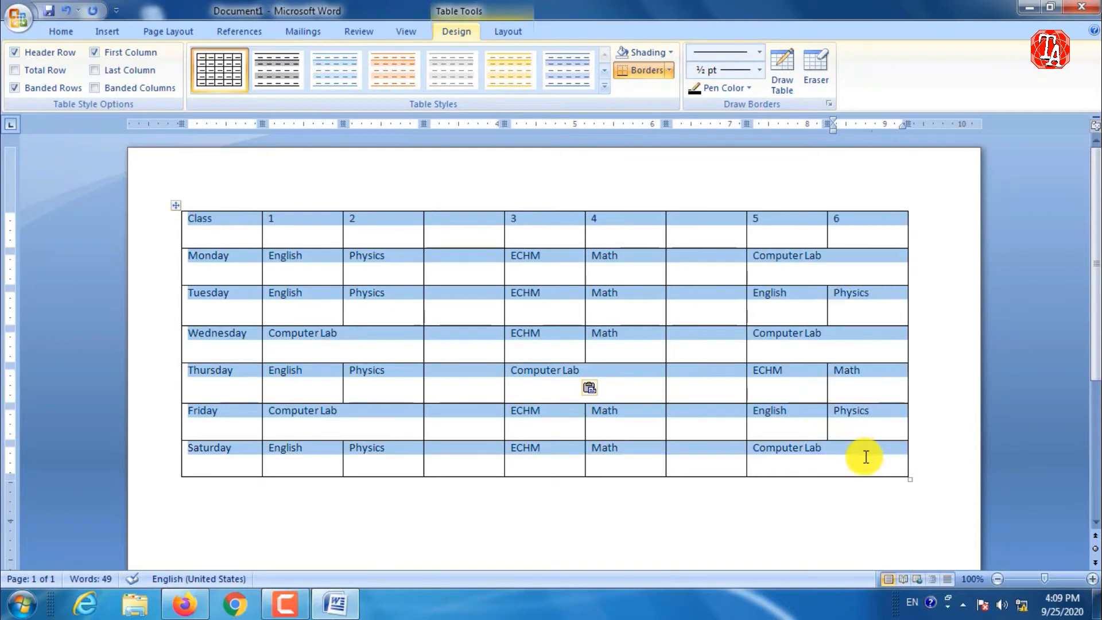
pyautogui.click(63, 32)
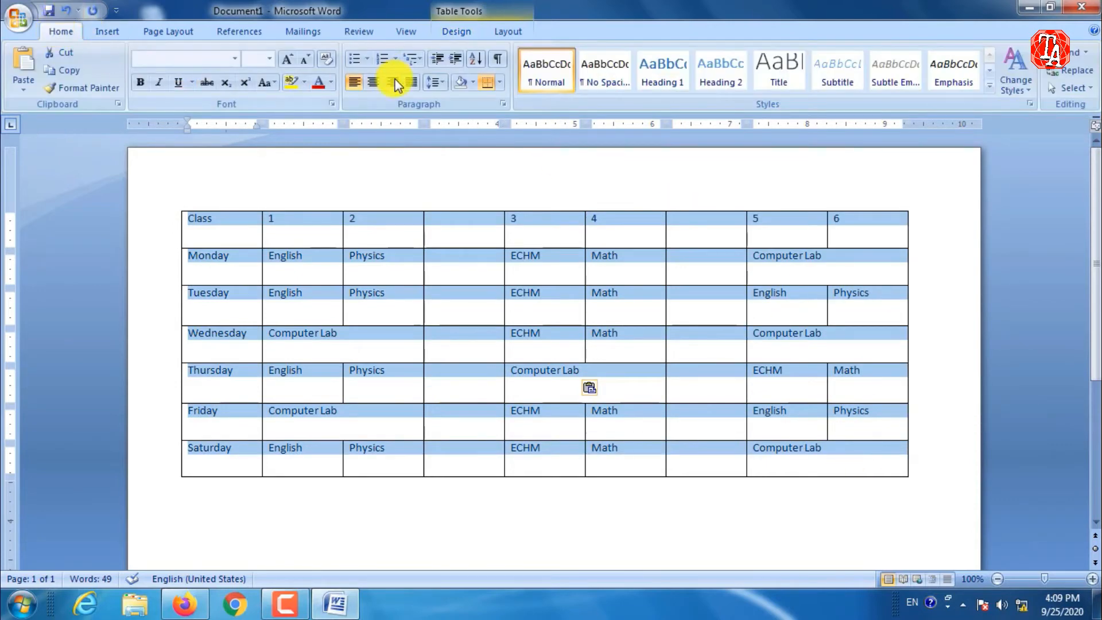
pyautogui.click(378, 84)
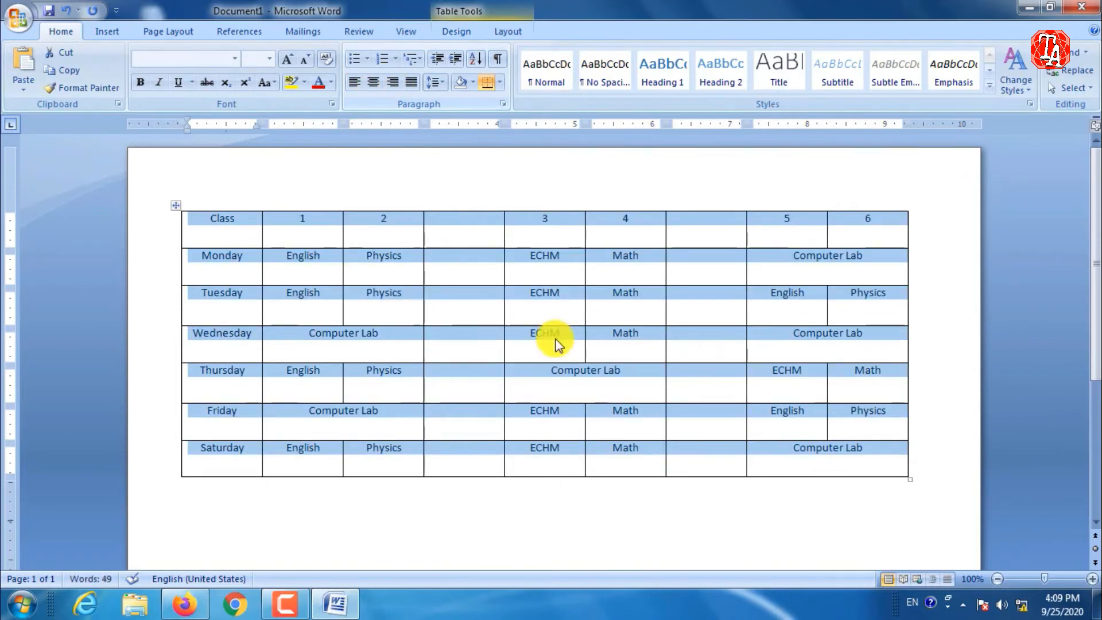
pyautogui.click(587, 292)
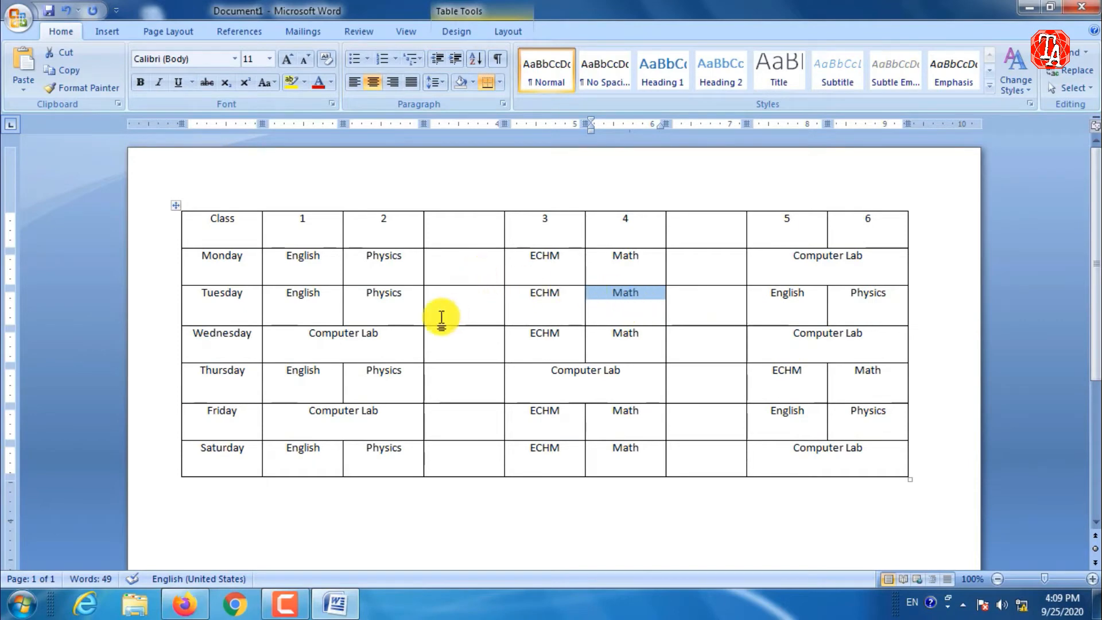
# Align the text of all timetable cells to the center both vertically and horizontally, from Class through Saturday's Computer Lab
pyautogui.scroll(3, 353, 262)
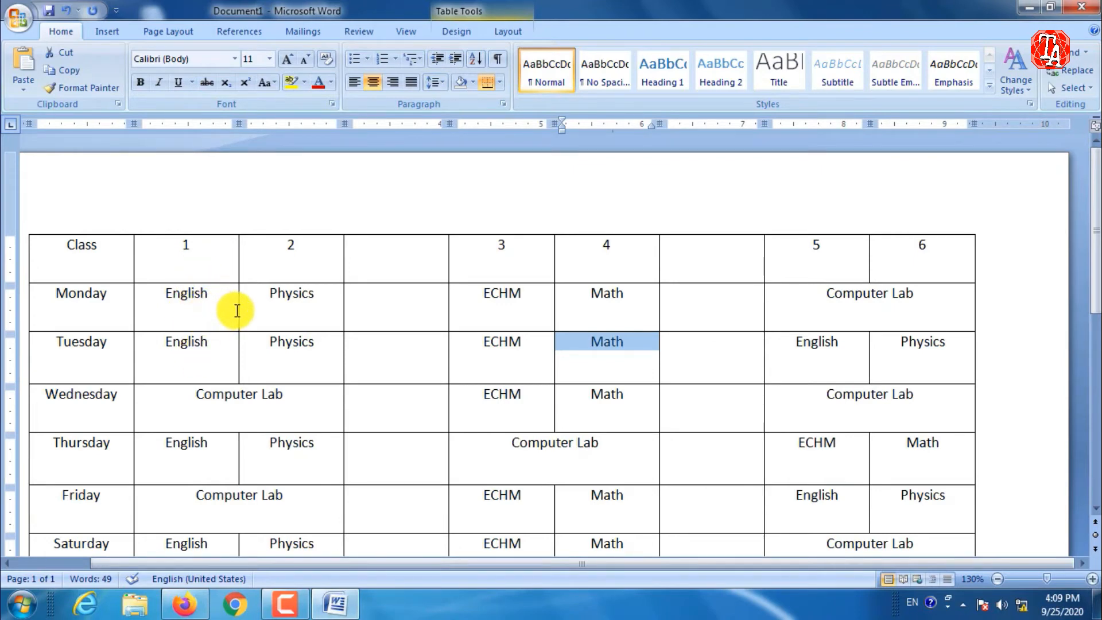
pyautogui.scroll(-3, 234, 308)
pyautogui.click(290, 227)
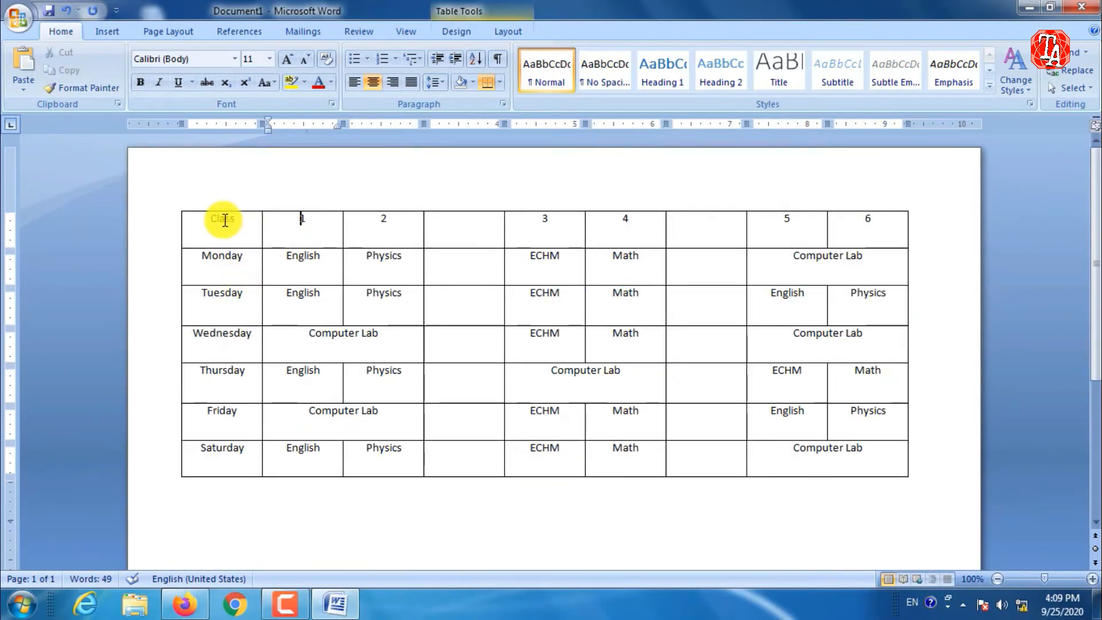
pyautogui.moveTo(221, 227); pyautogui.dragTo(833, 459)
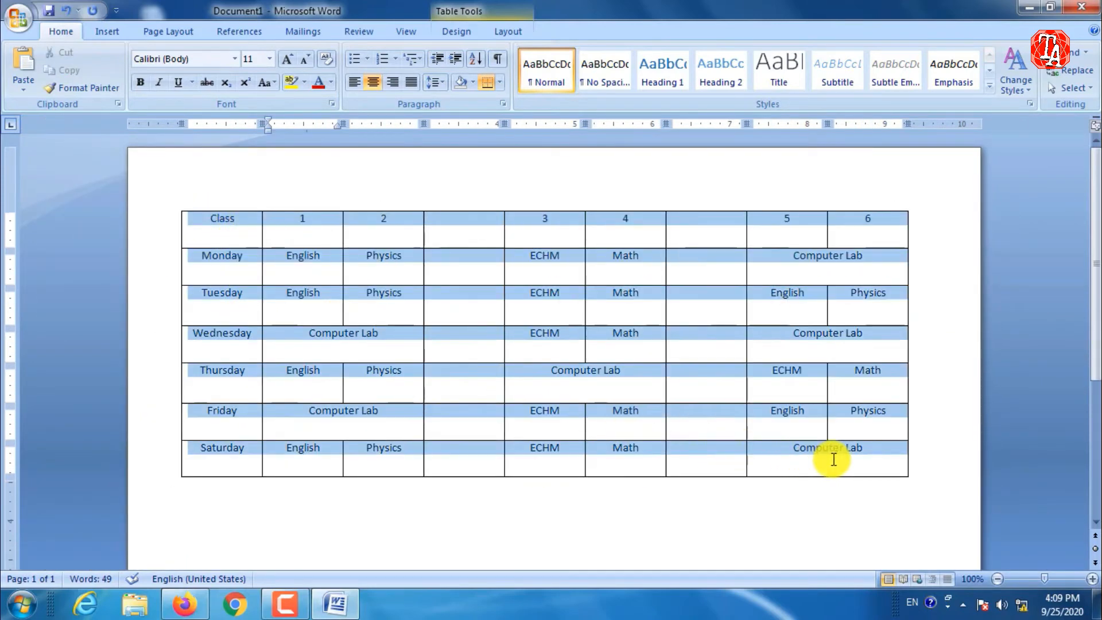
pyautogui.rightClick(374, 224)
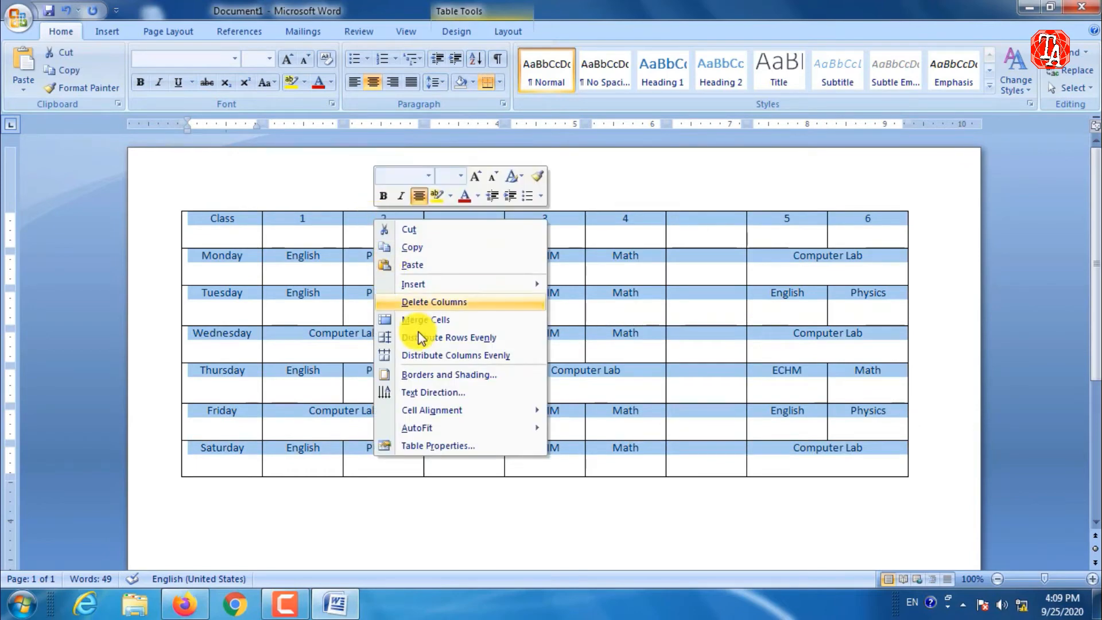
pyautogui.moveTo(464, 418)
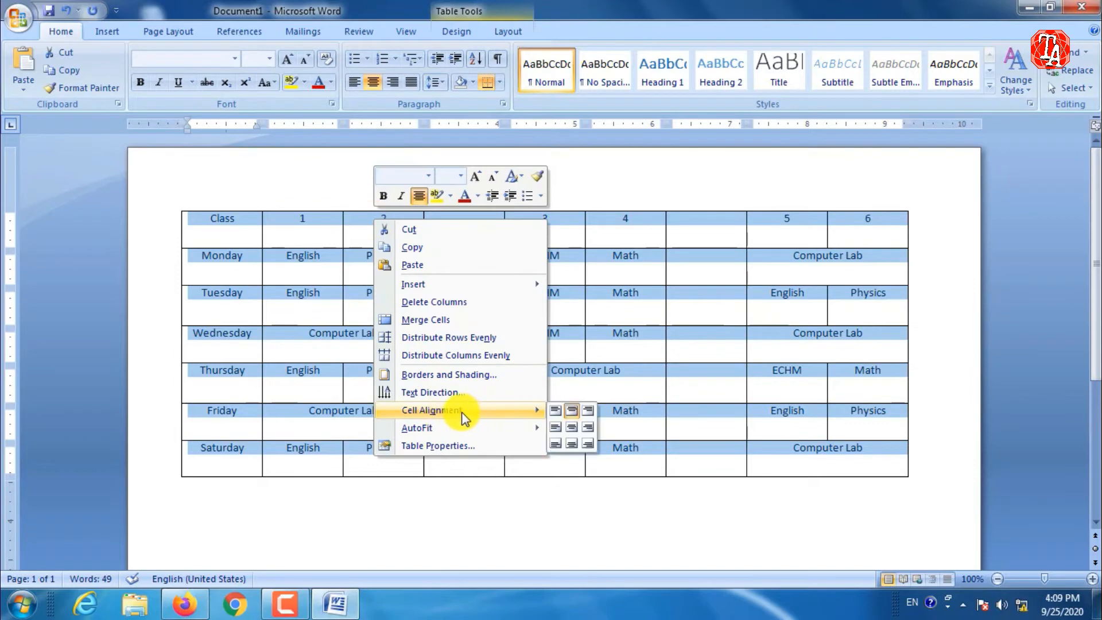
pyautogui.click(572, 427)
pyautogui.click(696, 315)
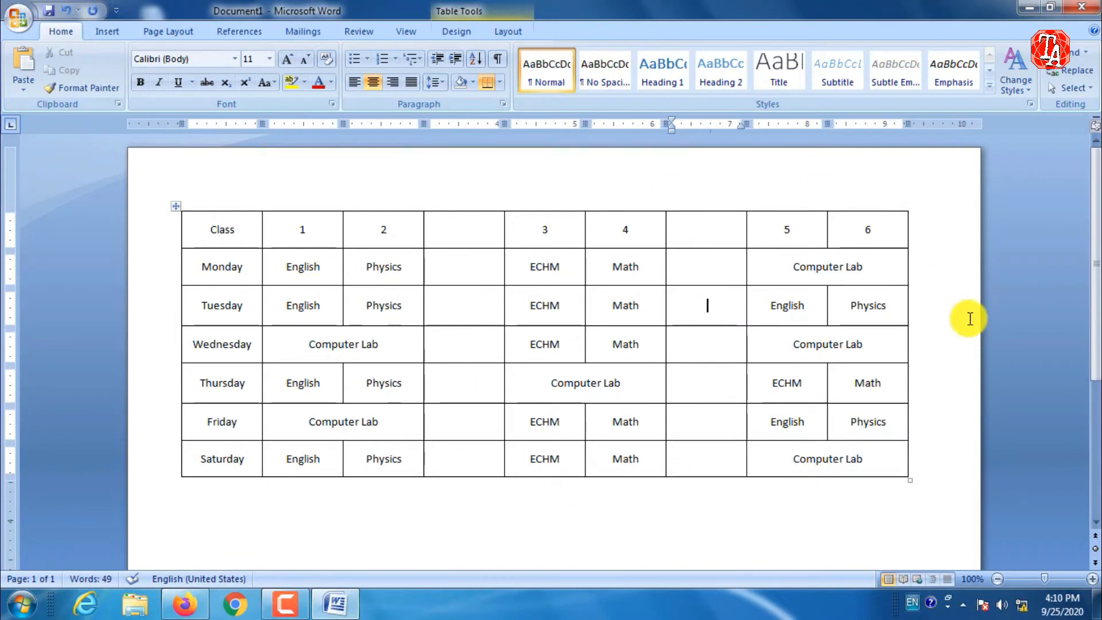
# Enter "Short Break" in the empty header cell between columns 2 and 3
pyautogui.click(470, 222)
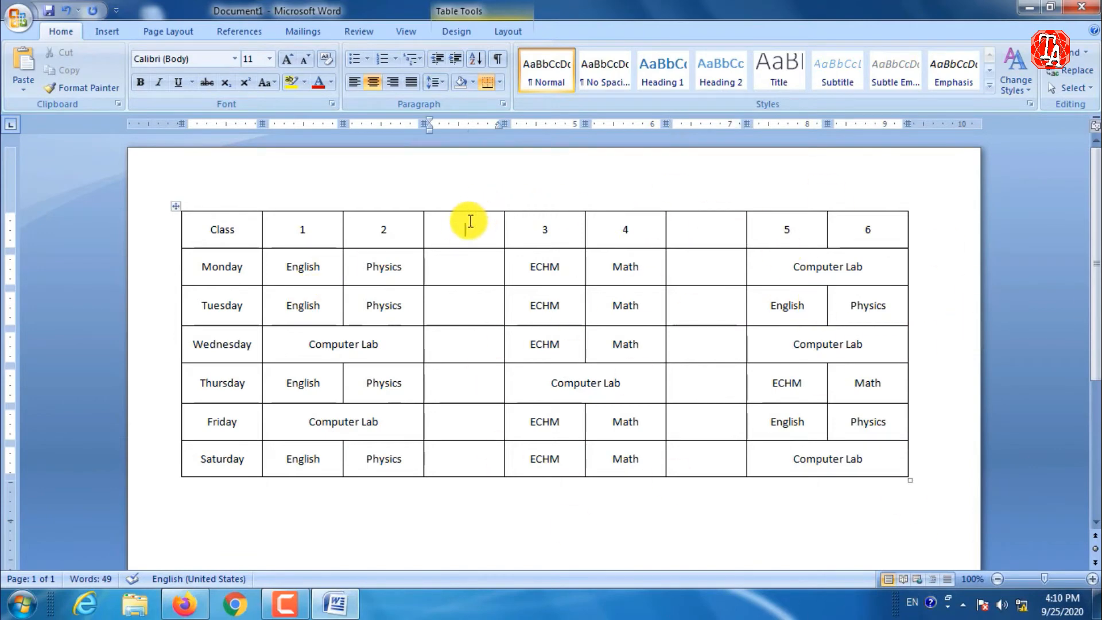
pyautogui.click(693, 226)
pyautogui.click(475, 229)
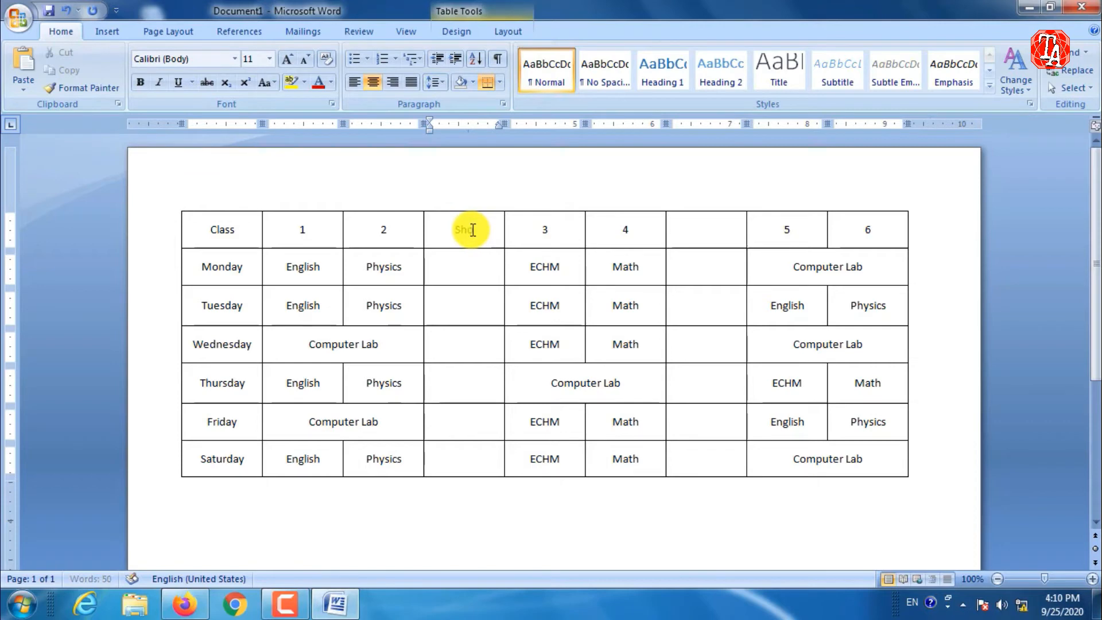
pyautogui.write('Short Brea')
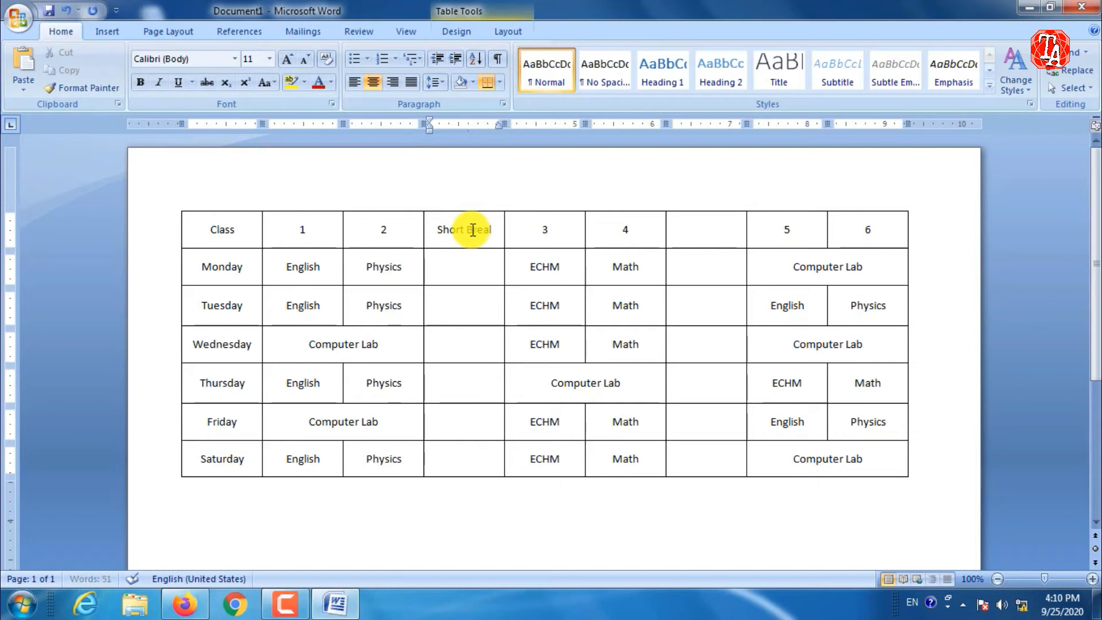
pyautogui.write('k')
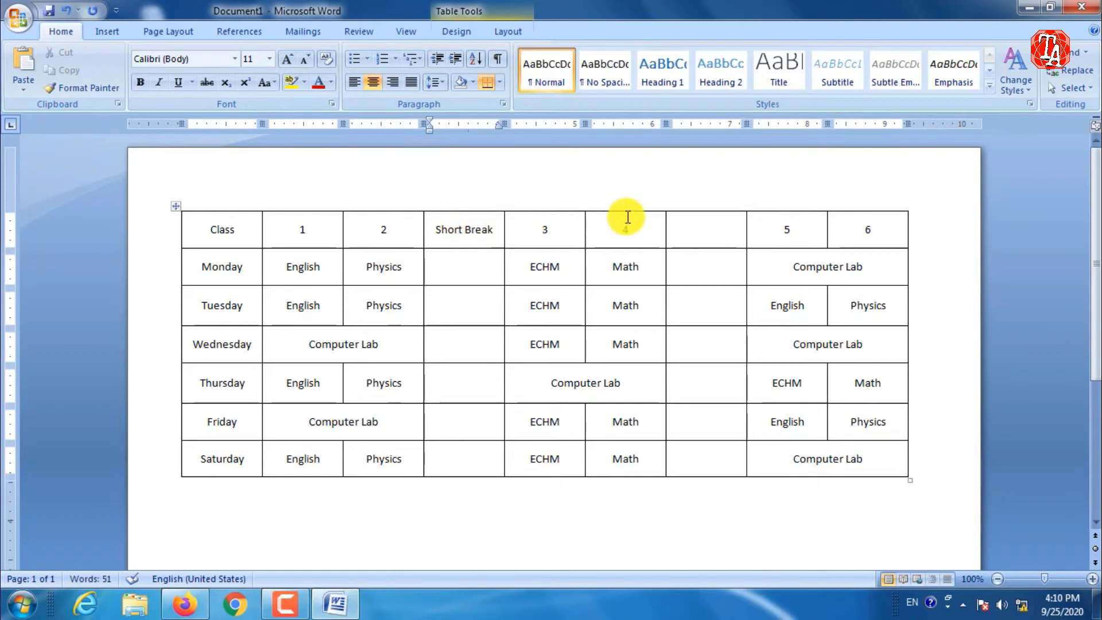
# Enter "Long Recess" in the empty header cell between columns 4 and 5
pyautogui.click(703, 235)
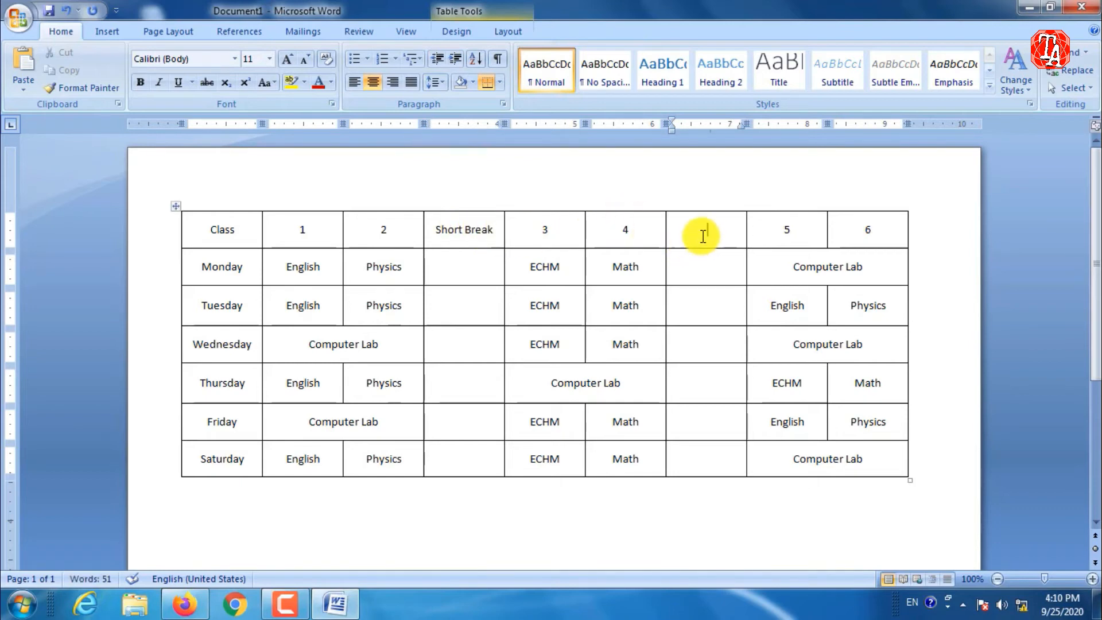
pyautogui.write('Long Recc')
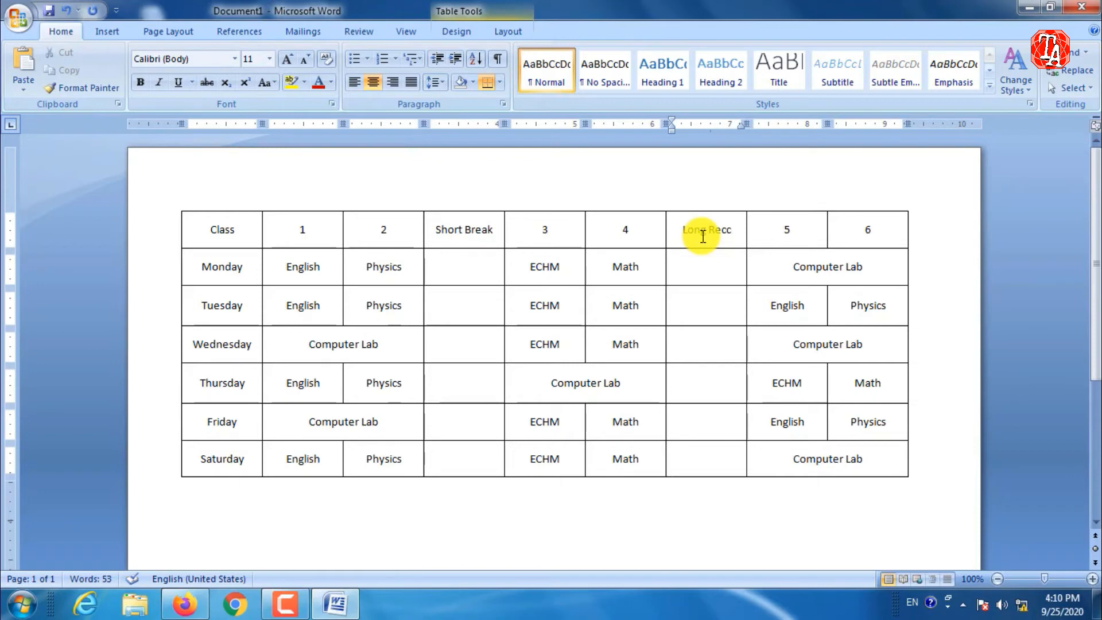
pyautogui.press('BackSpace')
pyautogui.write('ess')
pyautogui.click(703, 309)
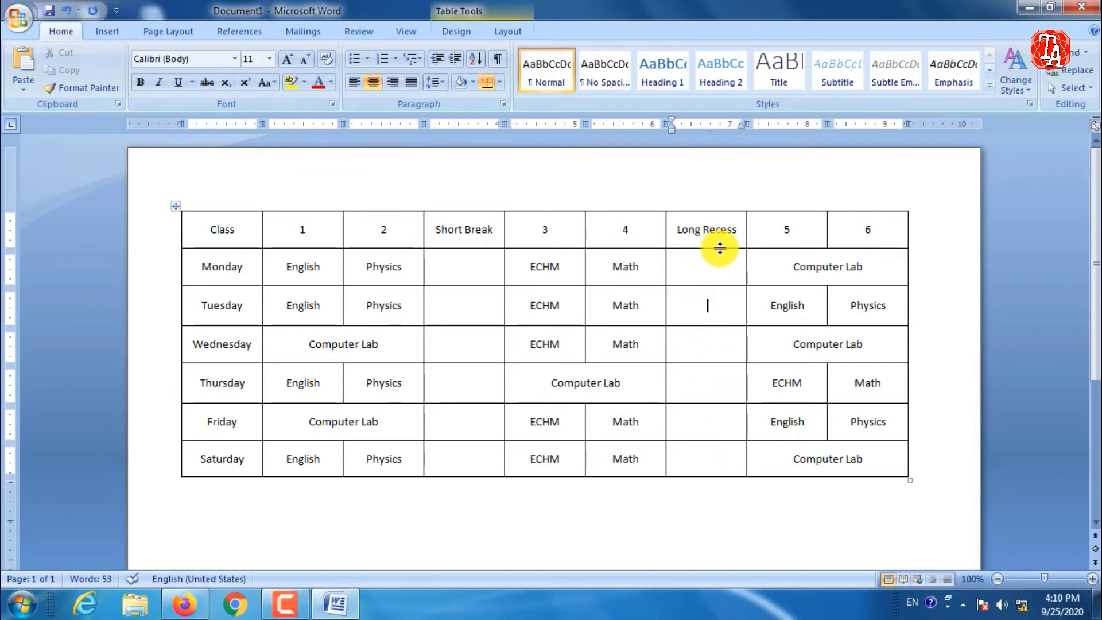
# Merge the entire Long Recess column, from the header through Saturday, into a single cell
pyautogui.click(697, 208)
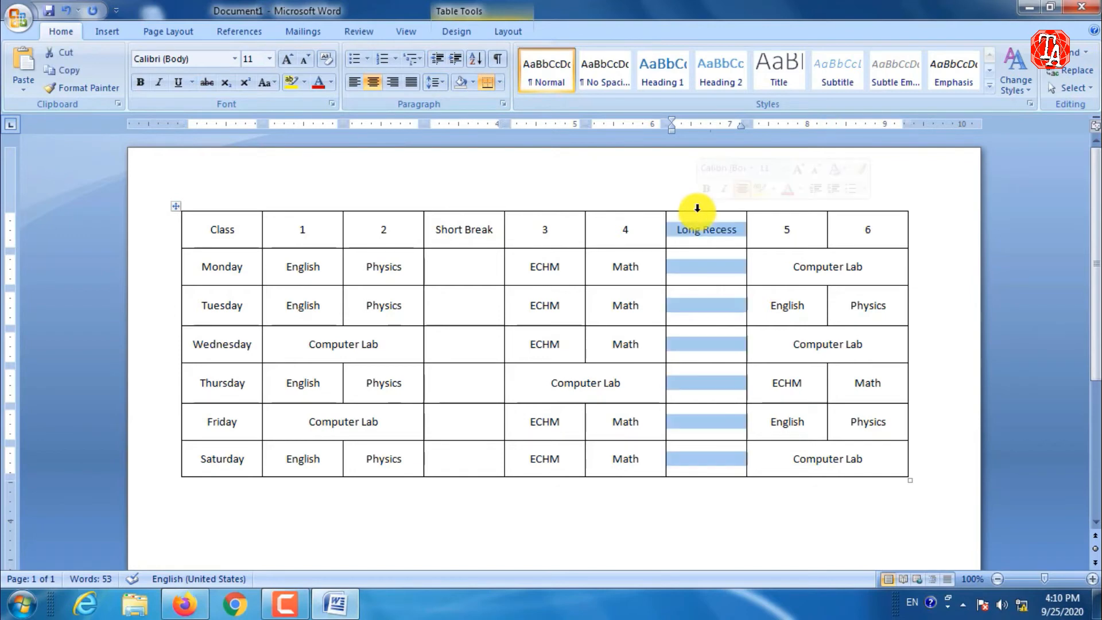
pyautogui.rightClick(694, 258)
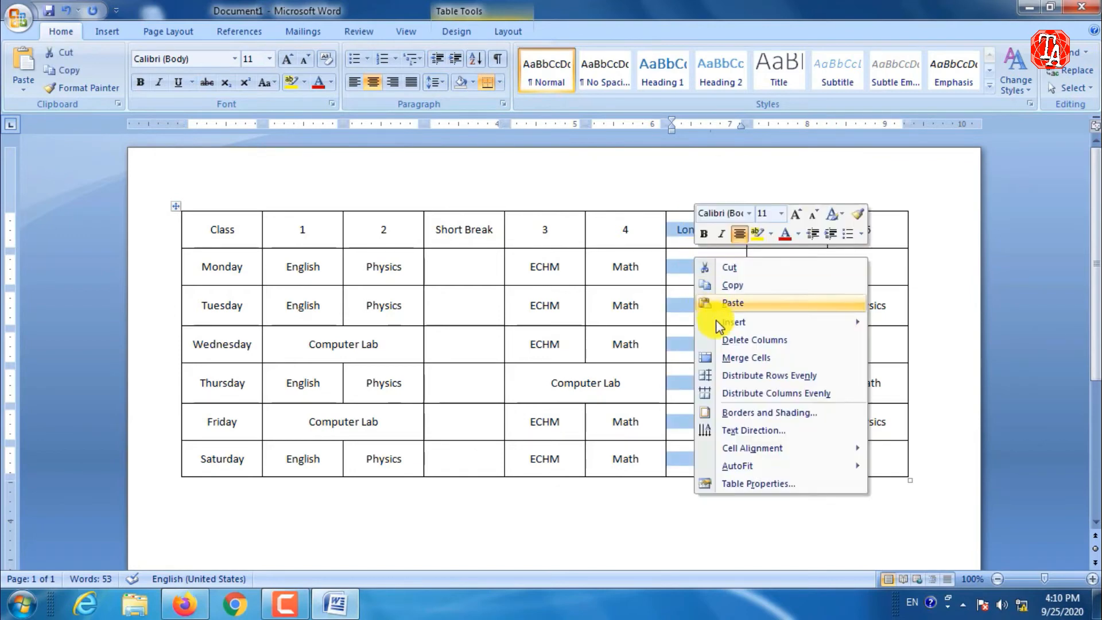
pyautogui.click(732, 357)
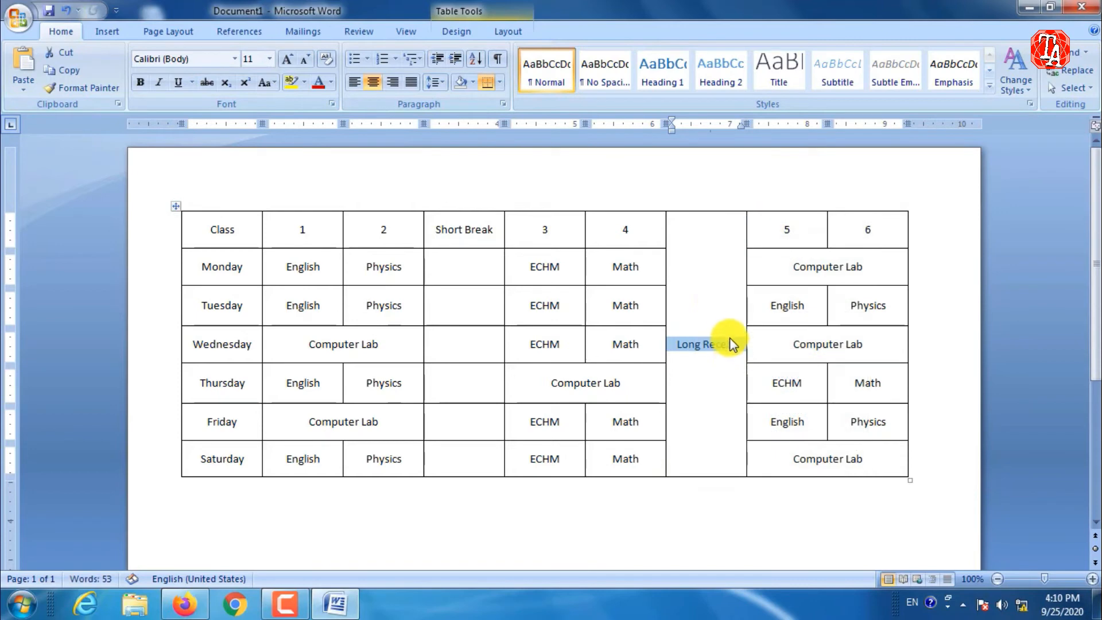
pyautogui.click(714, 286)
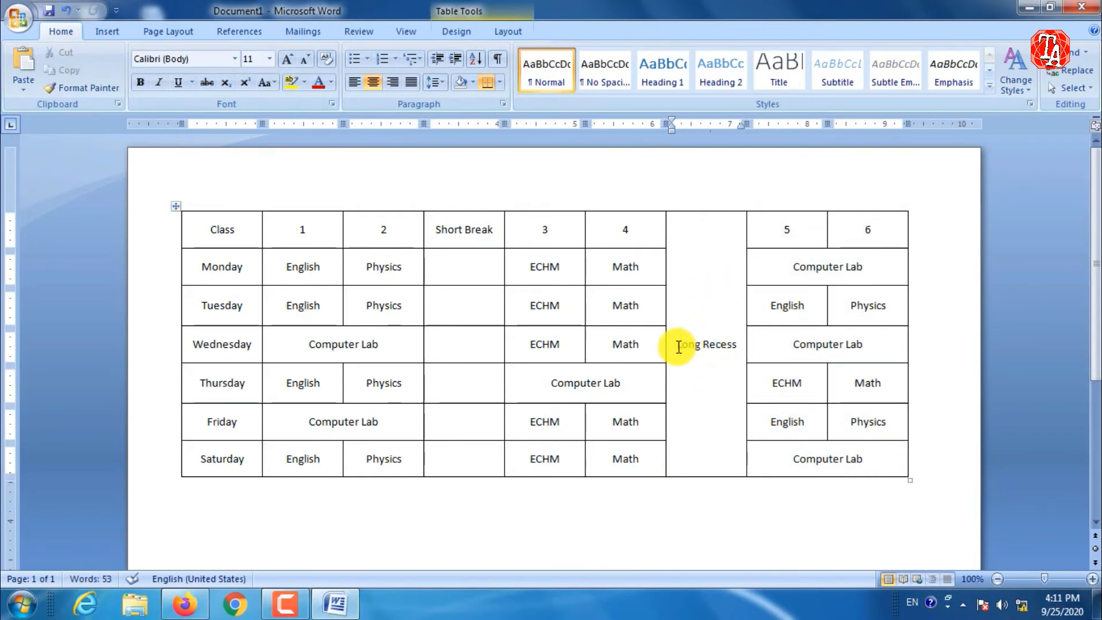
# Change the text direction of the merged Long Recess cell to vertical, reading from top to bottom
pyautogui.moveTo(681, 347); pyautogui.dragTo(728, 360)
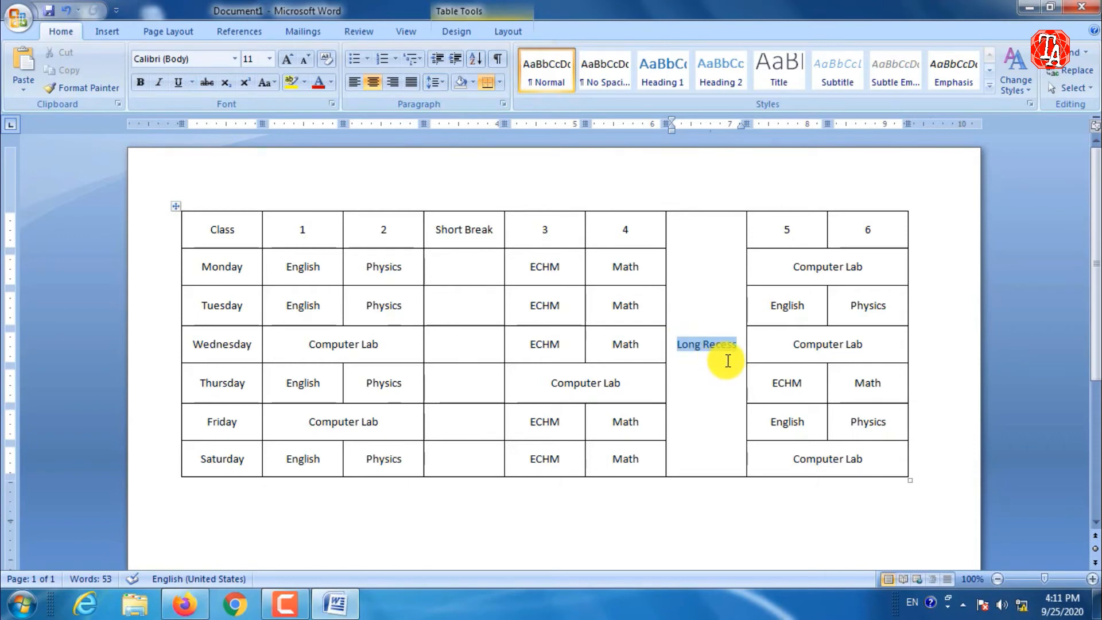
pyautogui.rightClick(718, 347)
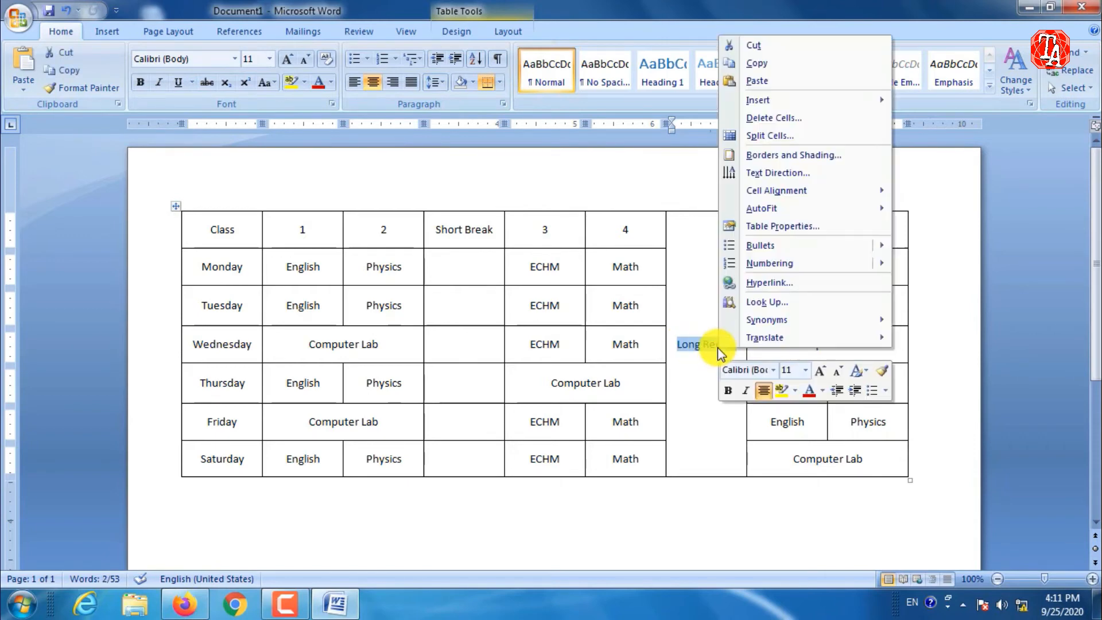
pyautogui.click(767, 172)
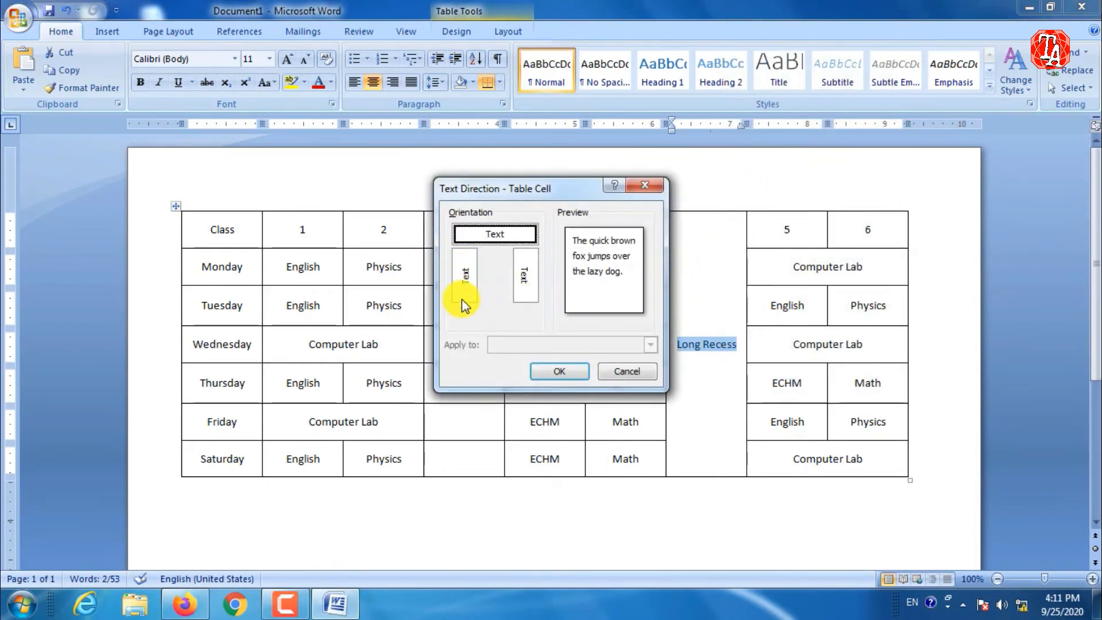
pyautogui.click(528, 279)
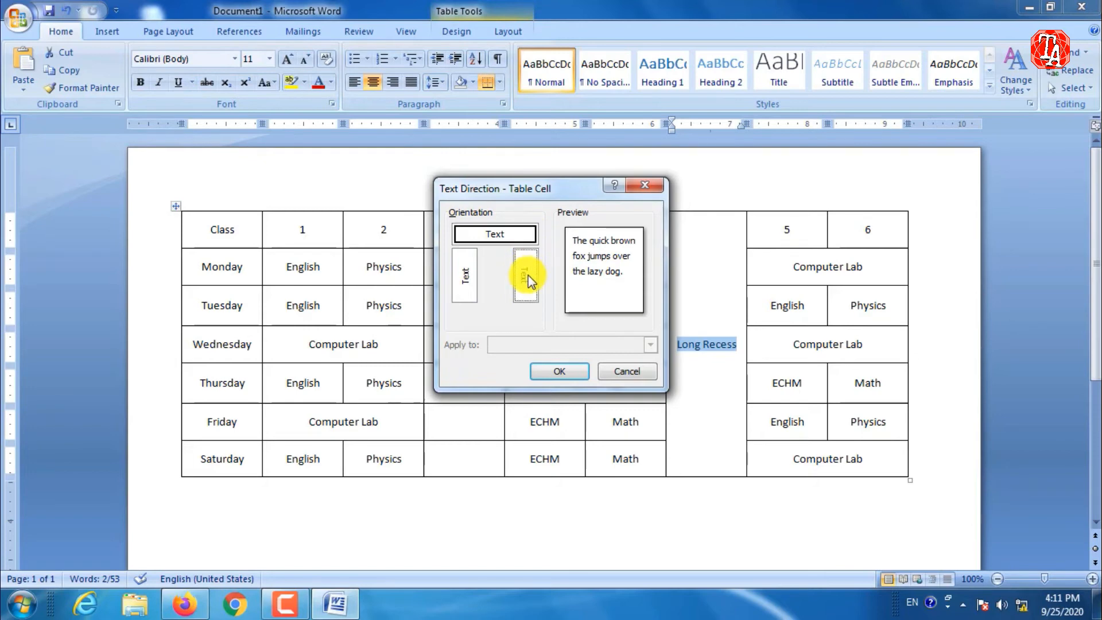
pyautogui.click(550, 373)
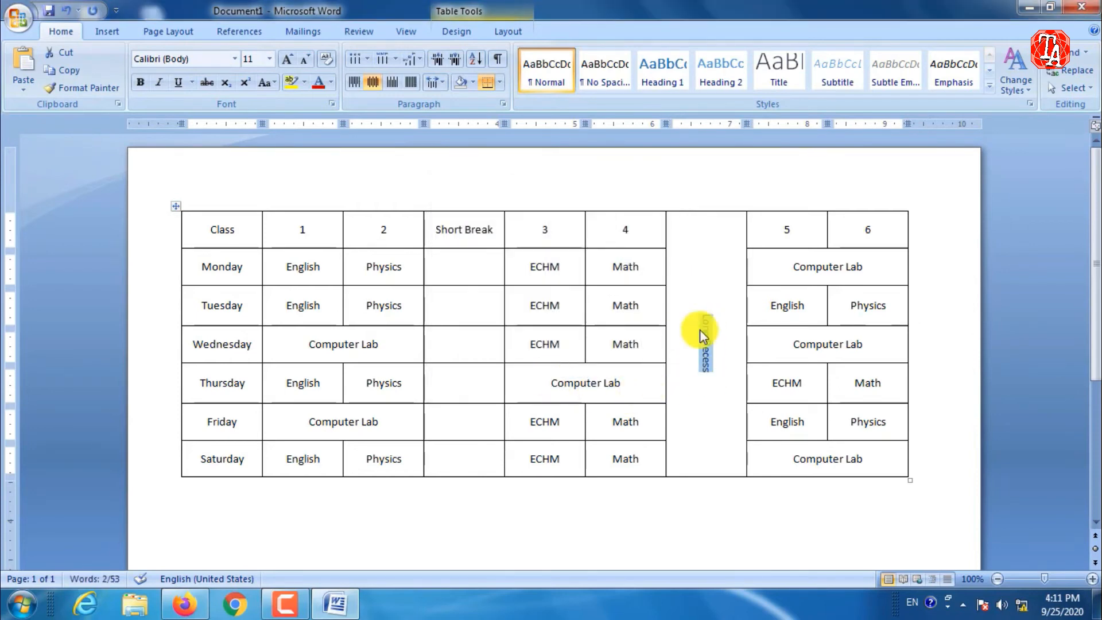
# Enlarge the vertical Long Recess text to font size 36
pyautogui.click(288, 60)
pyautogui.click(288, 59)
pyautogui.click(289, 60)
pyautogui.click(288, 60)
pyautogui.click(289, 60)
pyautogui.click(288, 59)
pyautogui.click(288, 60)
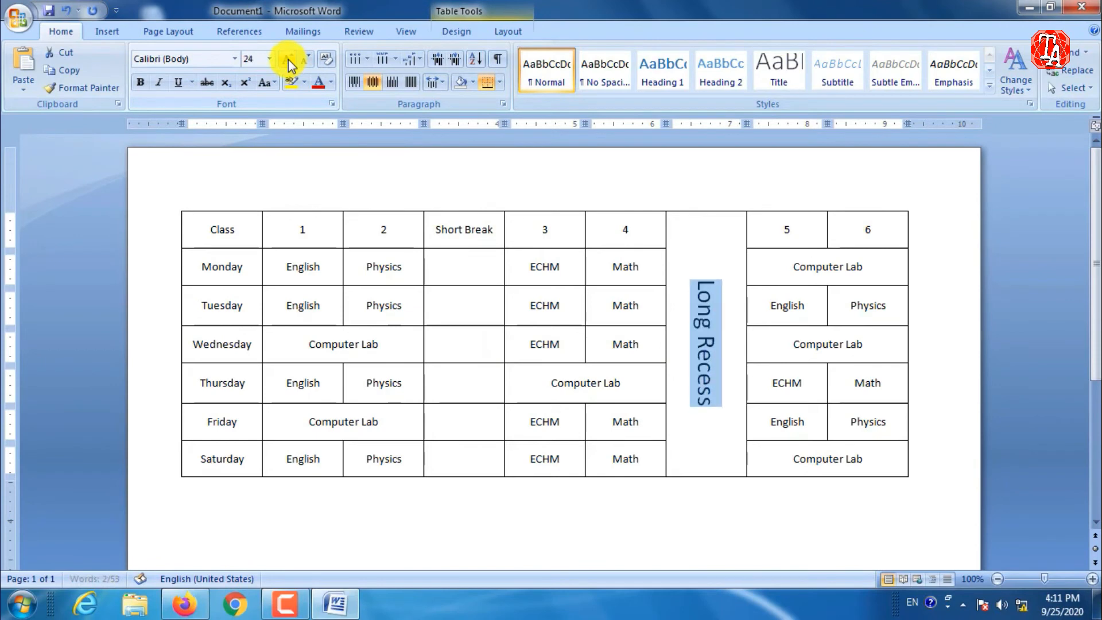
pyautogui.click(288, 60)
pyautogui.click(288, 59)
pyautogui.click(289, 60)
pyautogui.click(289, 60)
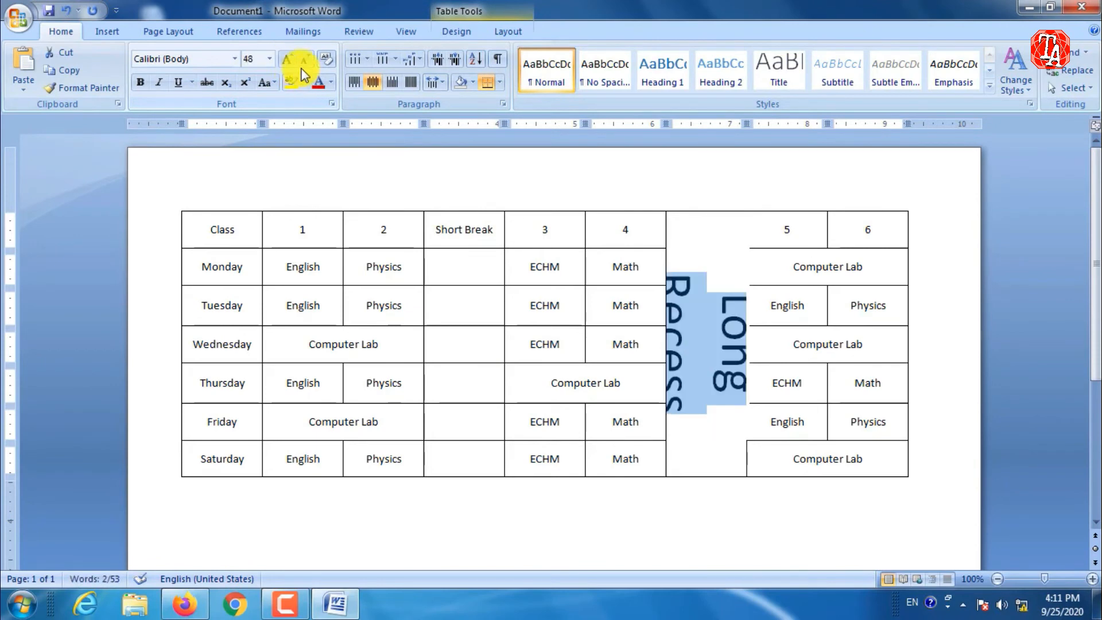
pyautogui.click(303, 61)
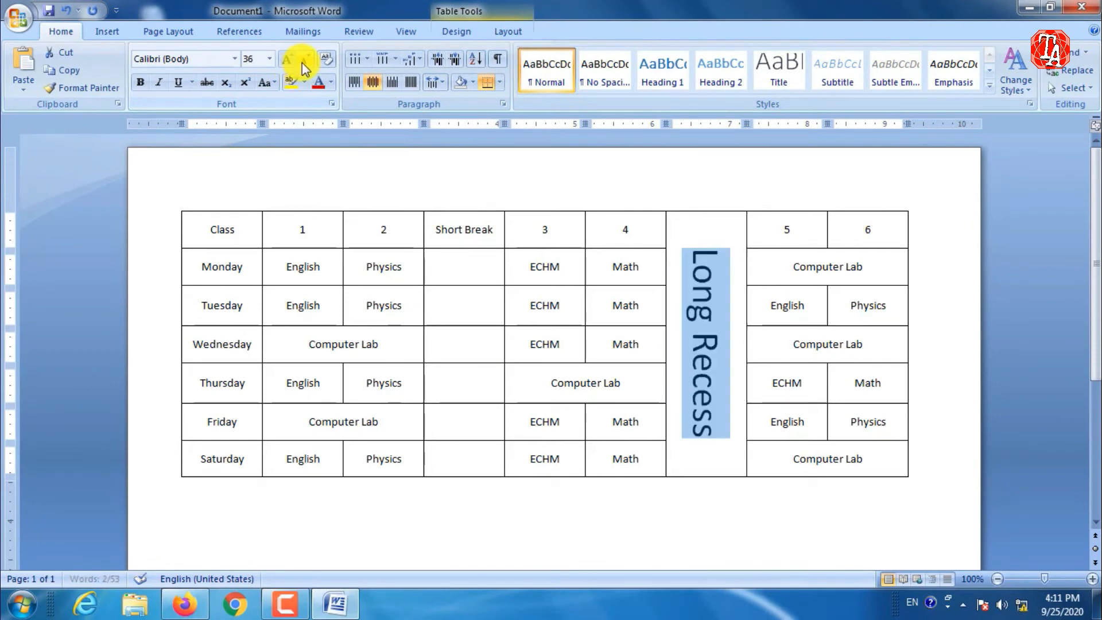
pyautogui.click(722, 327)
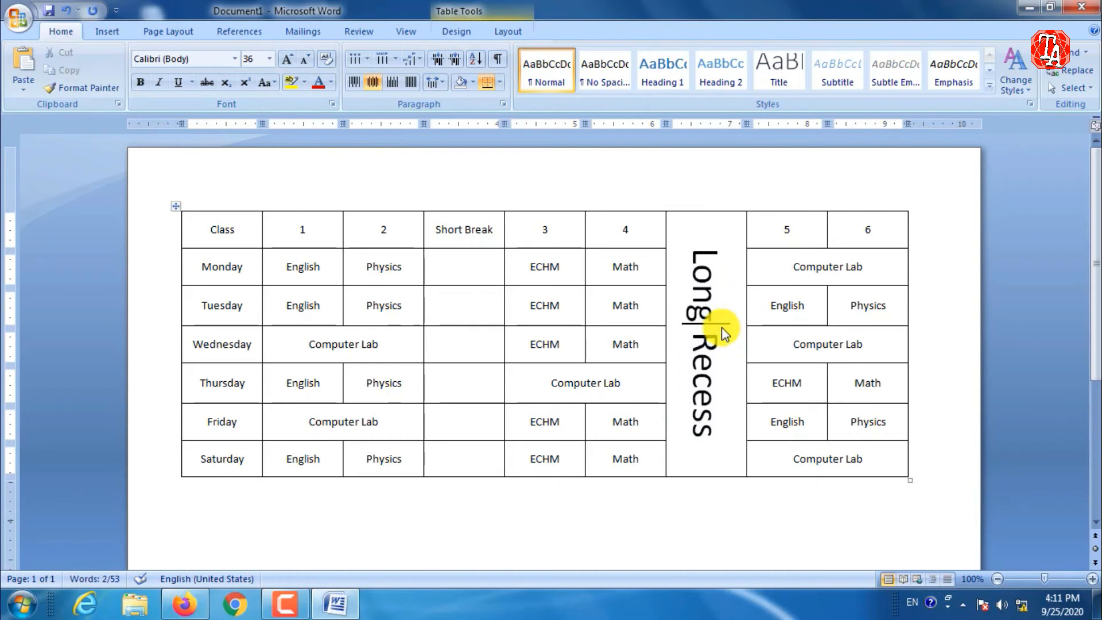
# Insert a plain outlined WordArt reading "Time Table" below the table, in Arial Black at size 36
pyautogui.click(706, 447)
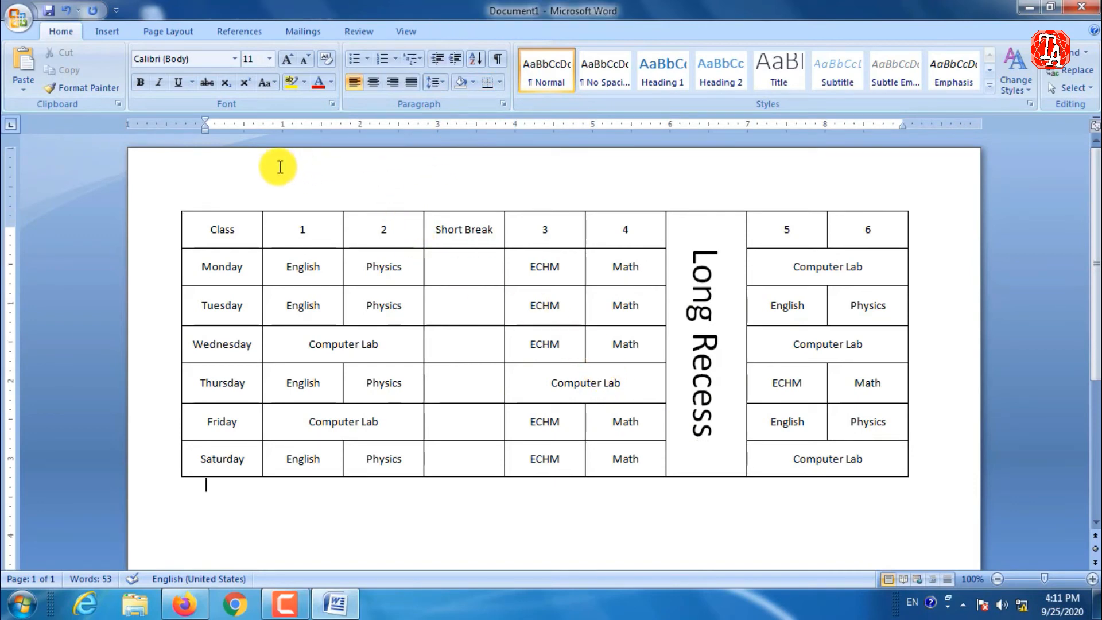
pyautogui.click(107, 31)
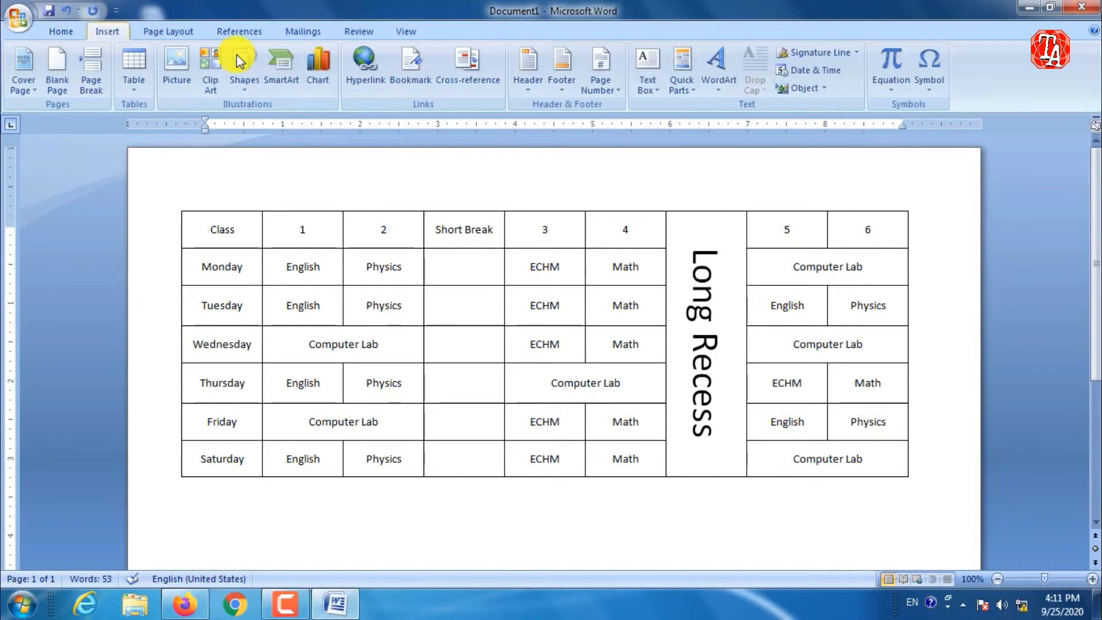
pyautogui.click(733, 88)
pyautogui.click(731, 133)
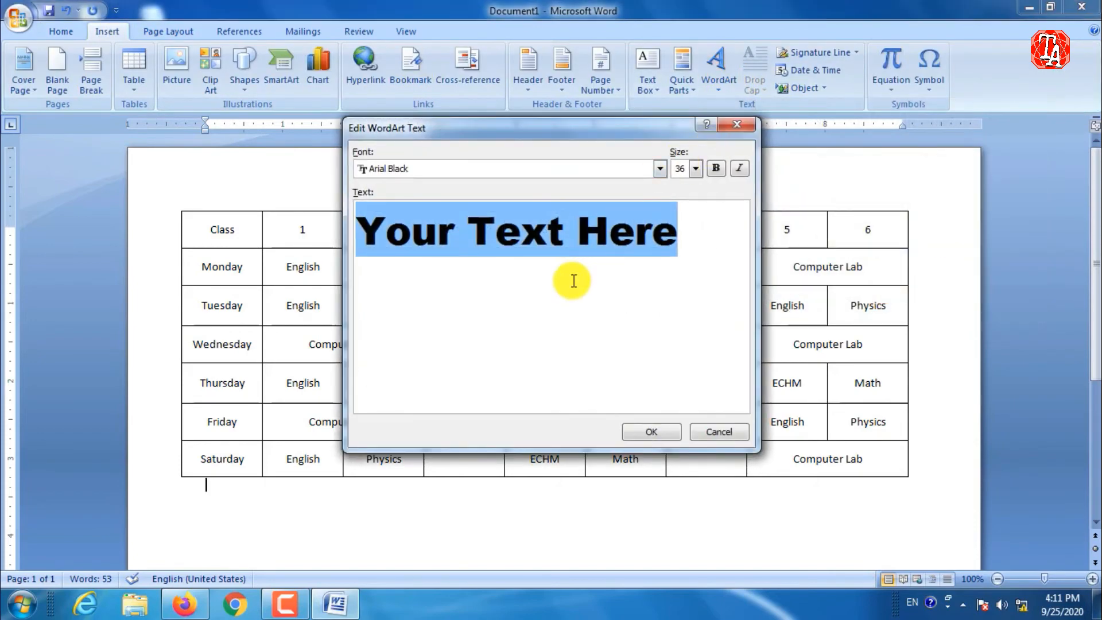
pyautogui.write('Time')
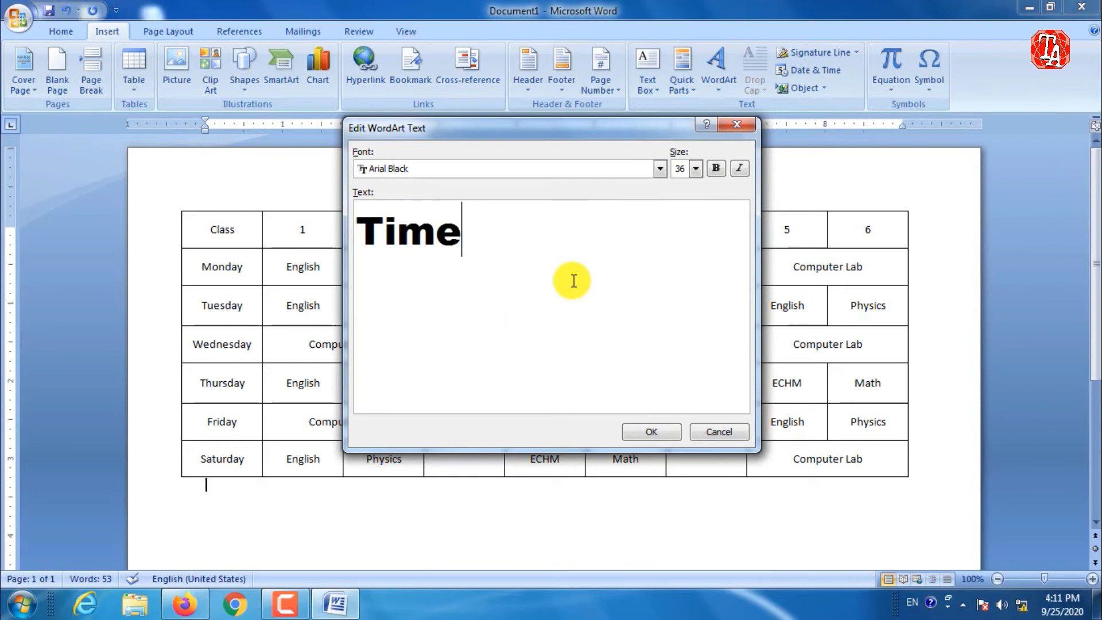
pyautogui.write(' Table')
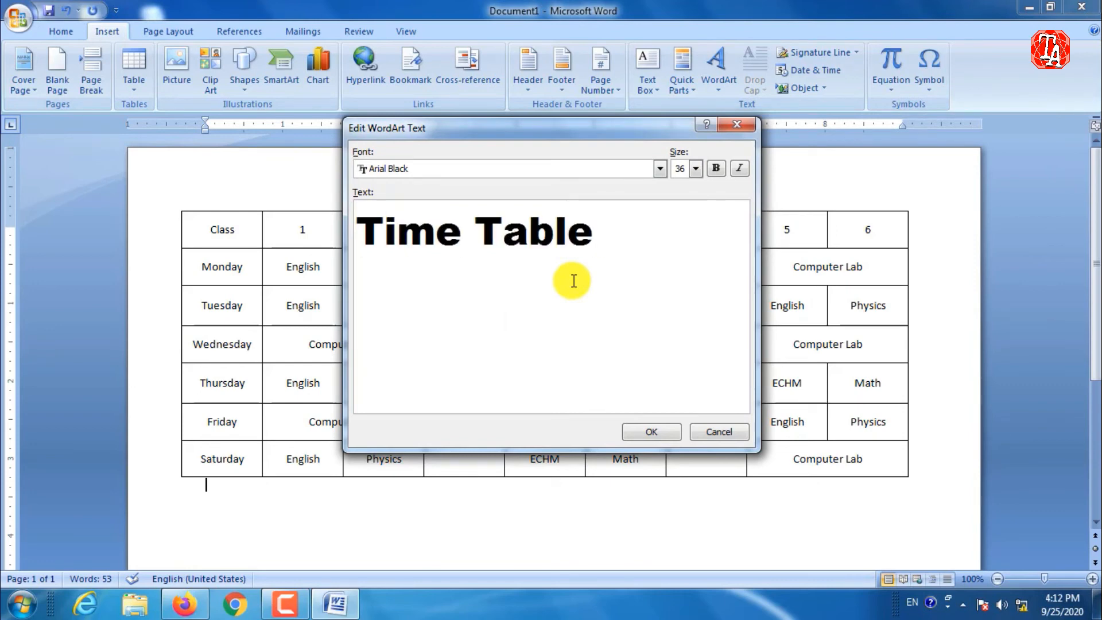
pyautogui.click(642, 436)
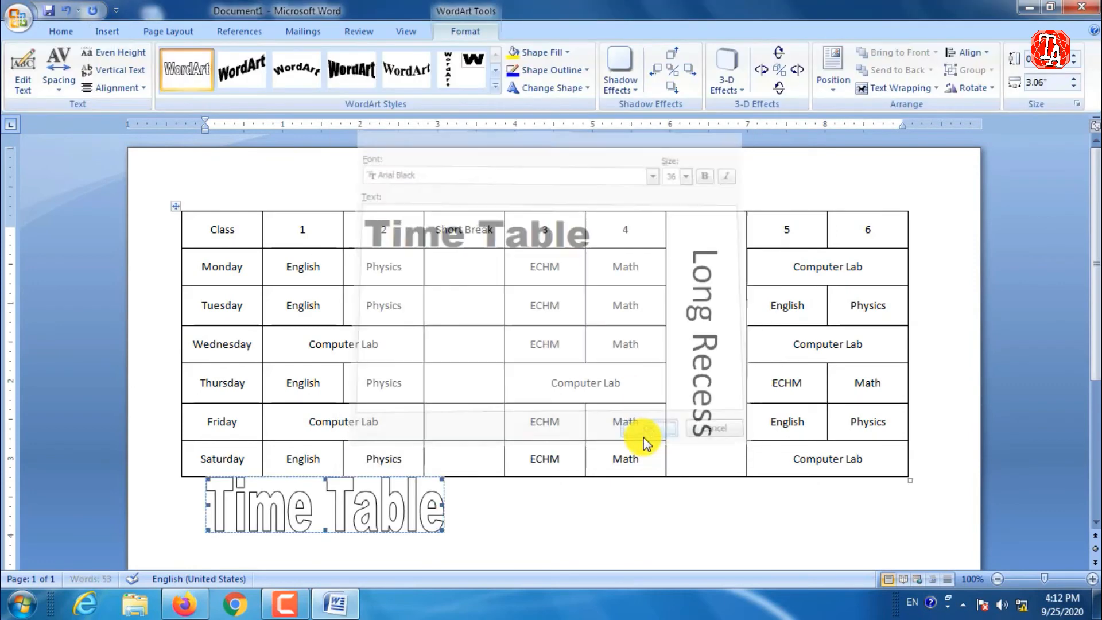
# Set the text wrapping of the Time Table WordArt to In Front of Text
pyautogui.moveTo(382, 508); pyautogui.dragTo(489, 179)
pyautogui.click(376, 510)
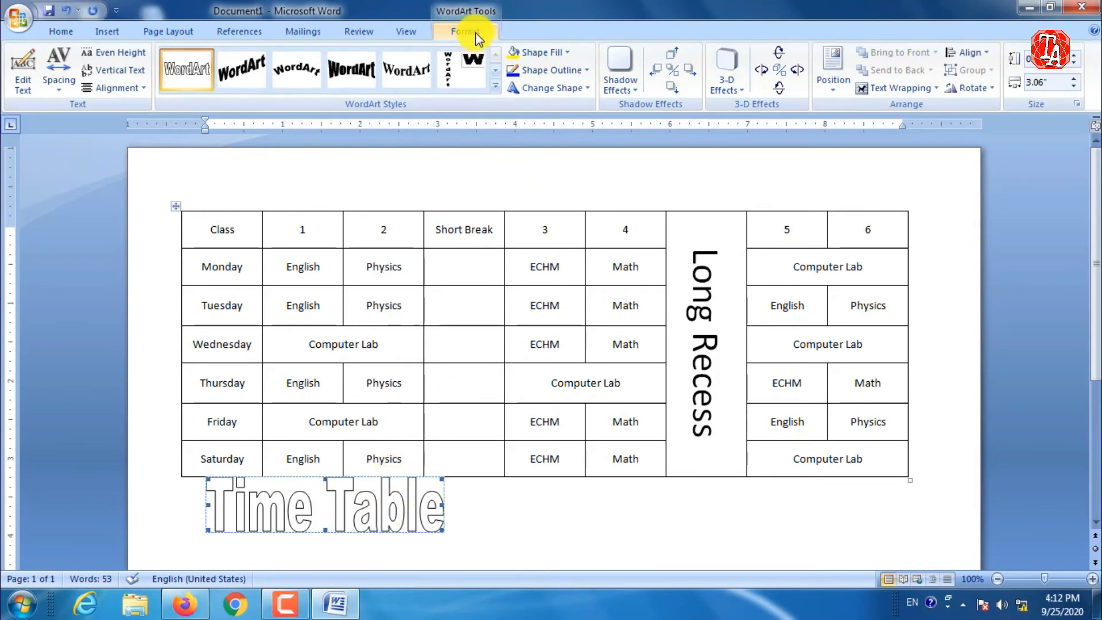
pyautogui.click(900, 88)
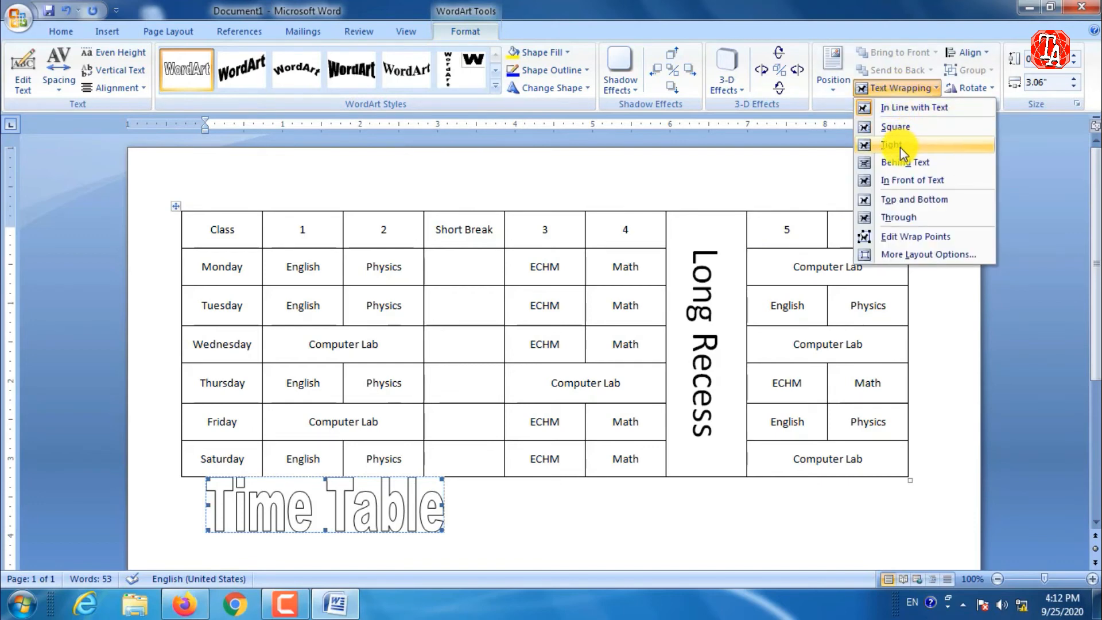
pyautogui.click(904, 182)
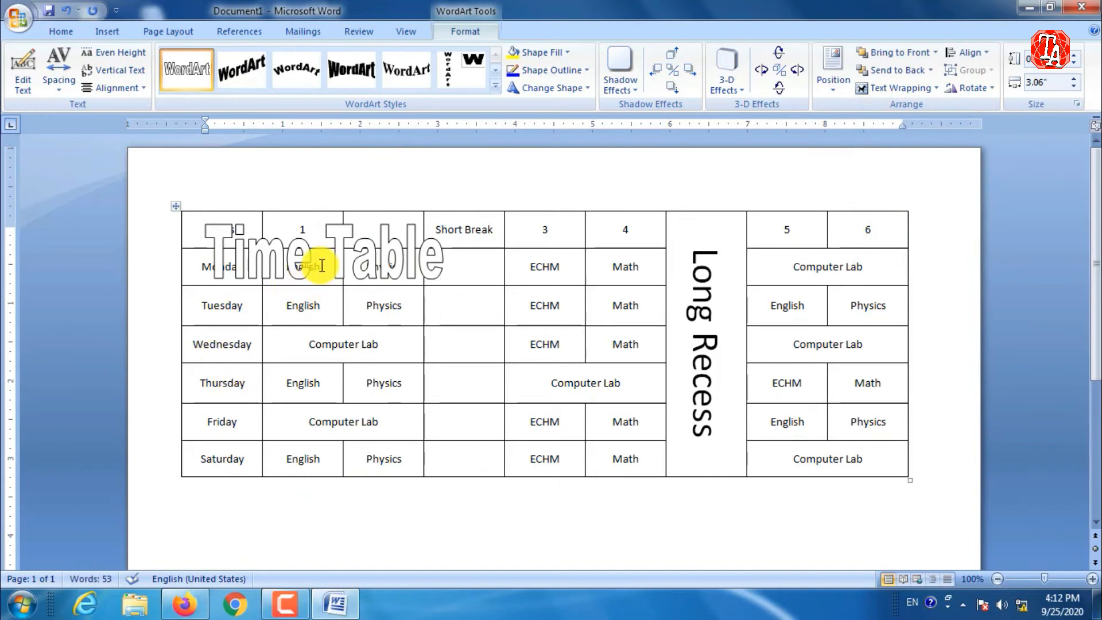
# Move the Time Table WordArt above the table, centred roughly over its columns
pyautogui.click(321, 266)
pyautogui.moveTo(293, 257); pyautogui.dragTo(481, 182)
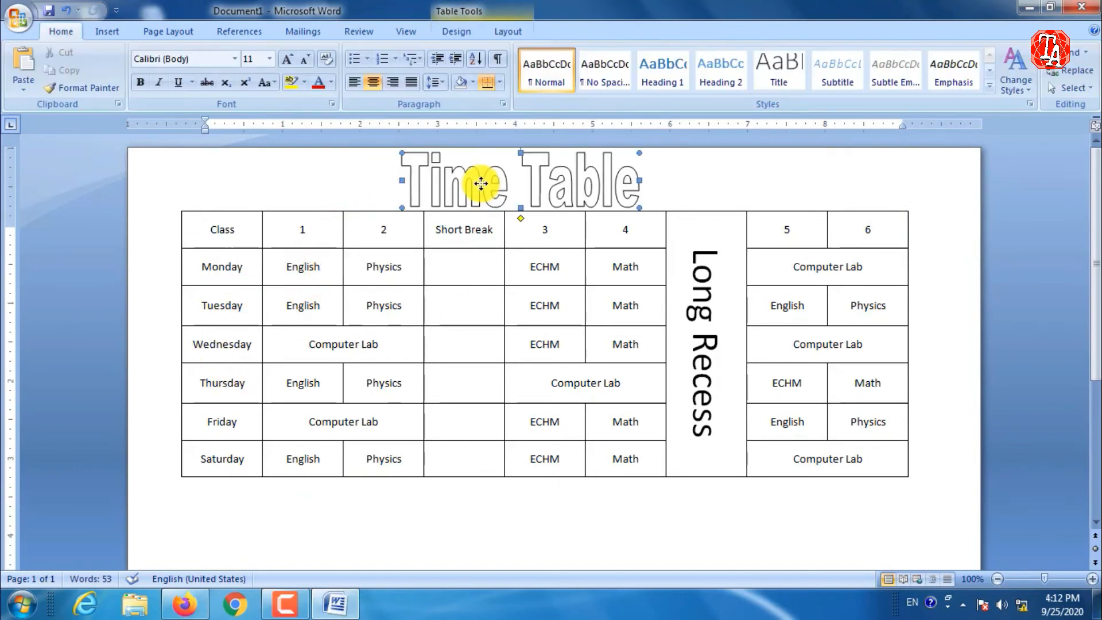
pyautogui.scroll(-3, 504, 337)
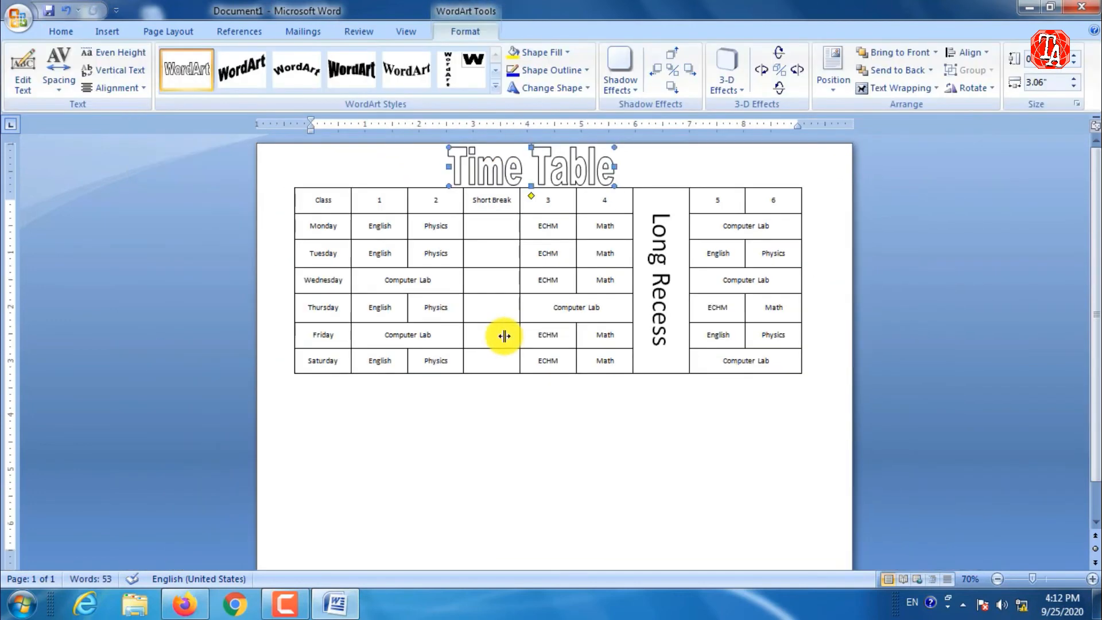
pyautogui.click(508, 419)
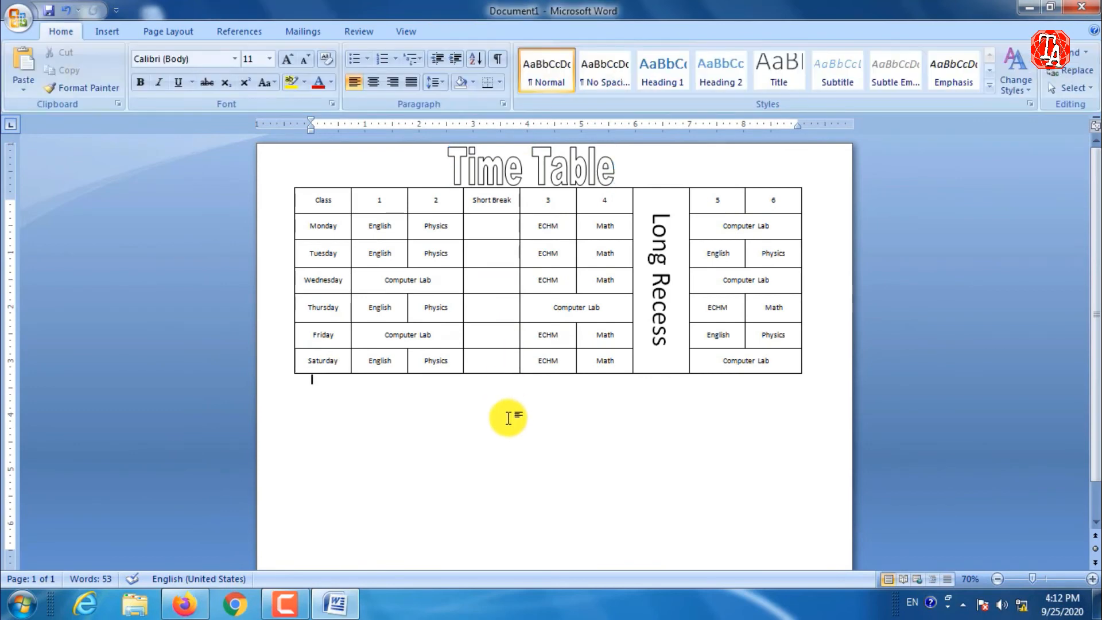
pyautogui.scroll(-2, 504, 419)
pyautogui.scroll(2, 394, 295)
pyautogui.scroll(3, 310, 273)
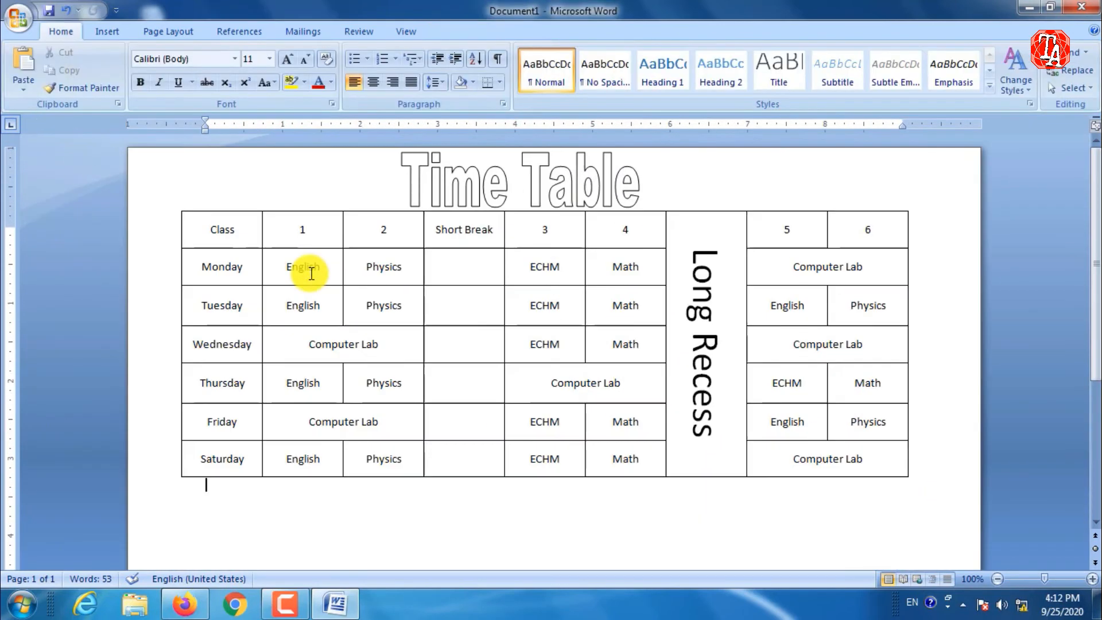
# Move the whole timetable down the page to leave room for the title above it
pyautogui.click(209, 224)
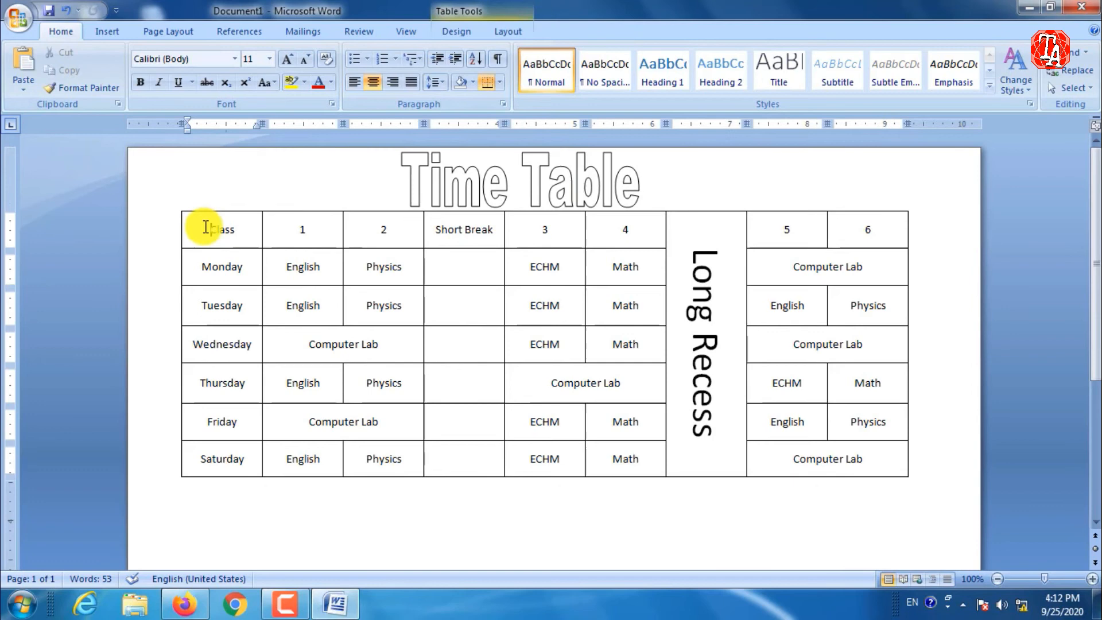
pyautogui.click(227, 208)
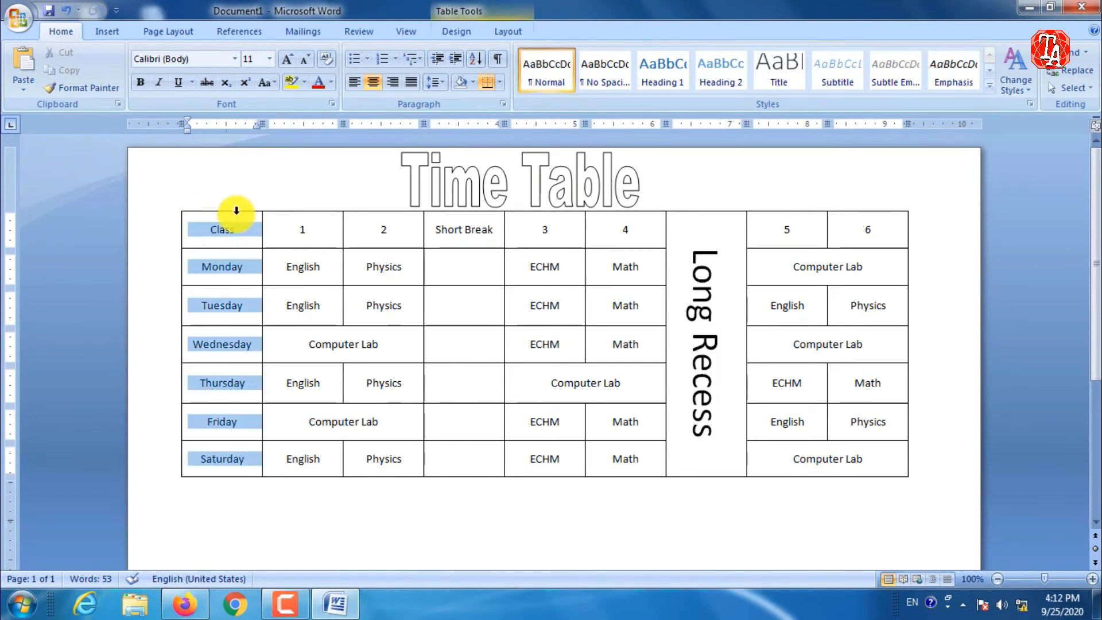
pyautogui.click(292, 232)
pyautogui.click(806, 470)
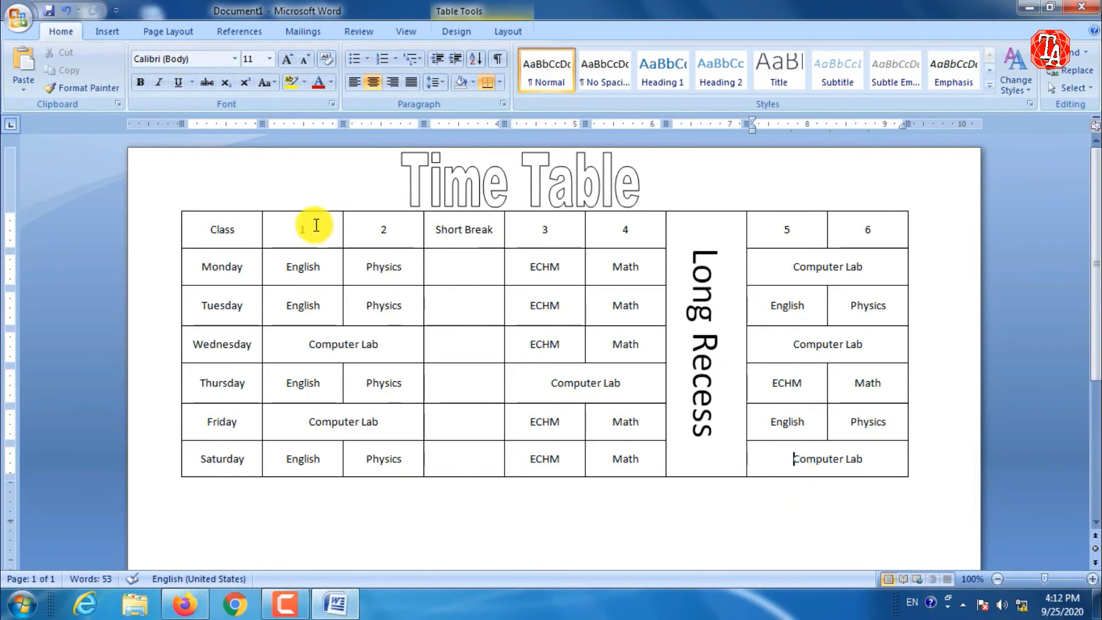
pyautogui.click(284, 226)
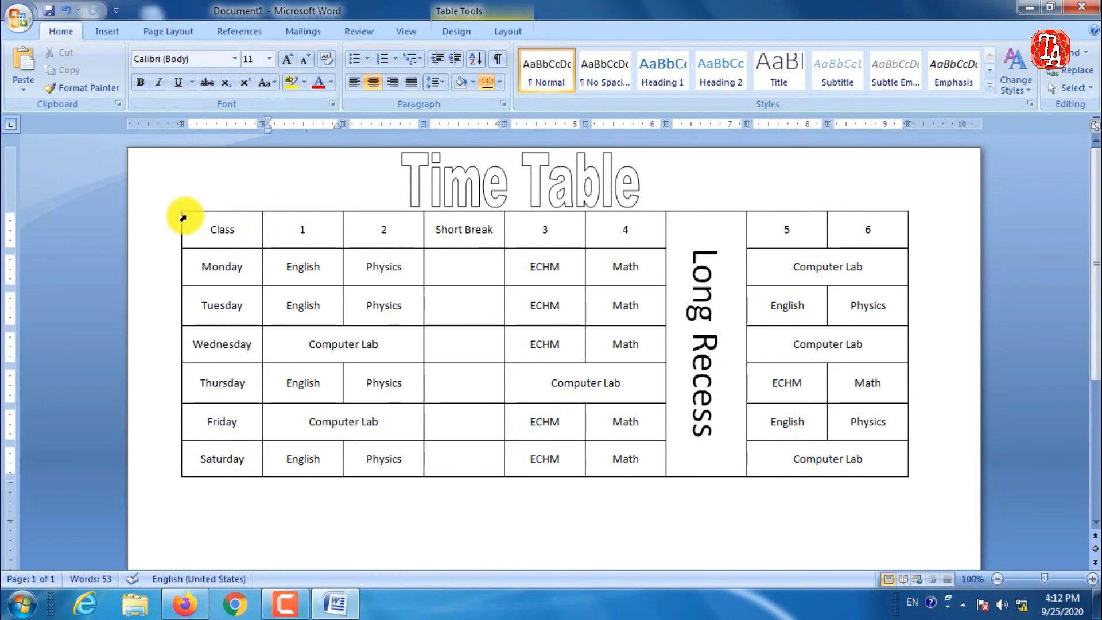
pyautogui.hotkey('ctrl', 'End')
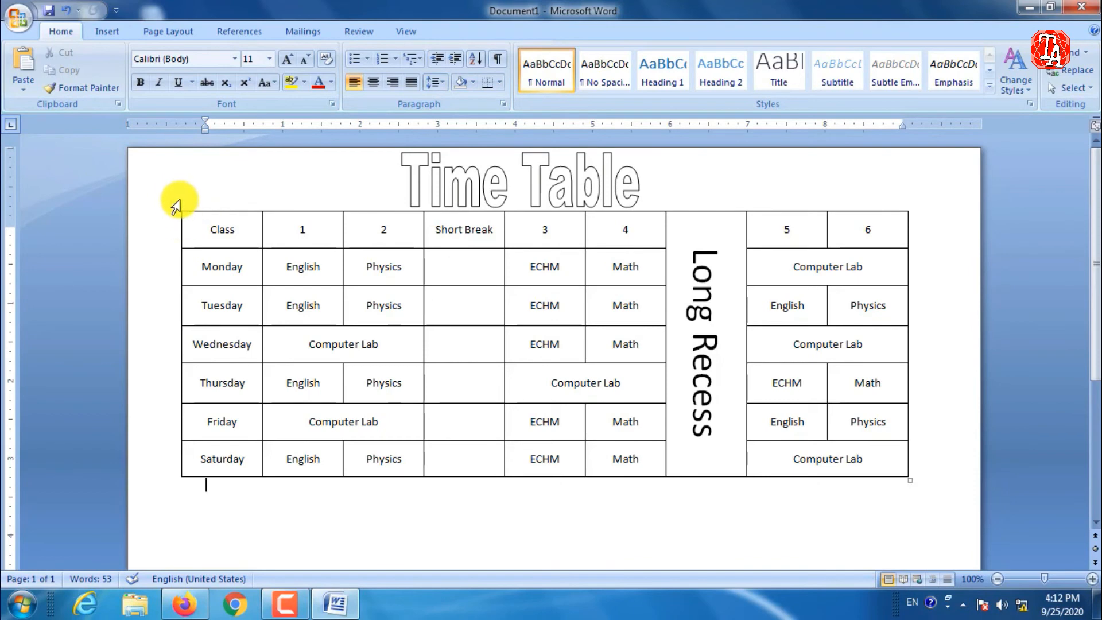
pyautogui.moveTo(178, 205); pyautogui.dragTo(180, 293)
pyautogui.scroll(-3, 236, 253)
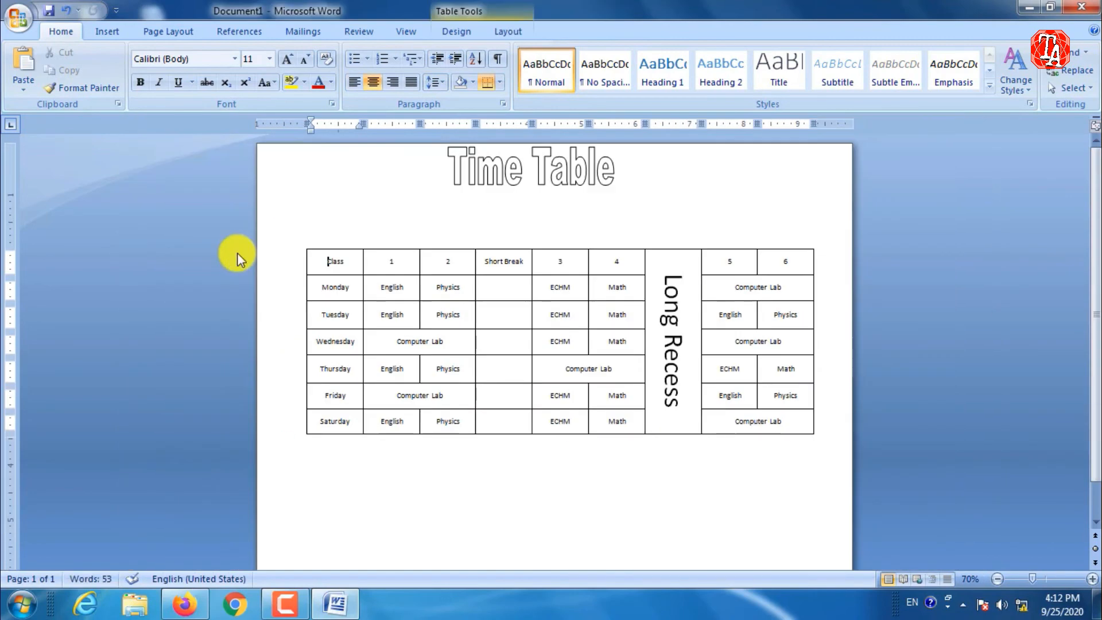
pyautogui.scroll(-1, 237, 253)
# Move the Time Table WordArt down to just above the table and enlarge it to about 3.88" wide
pyautogui.click(265, 166)
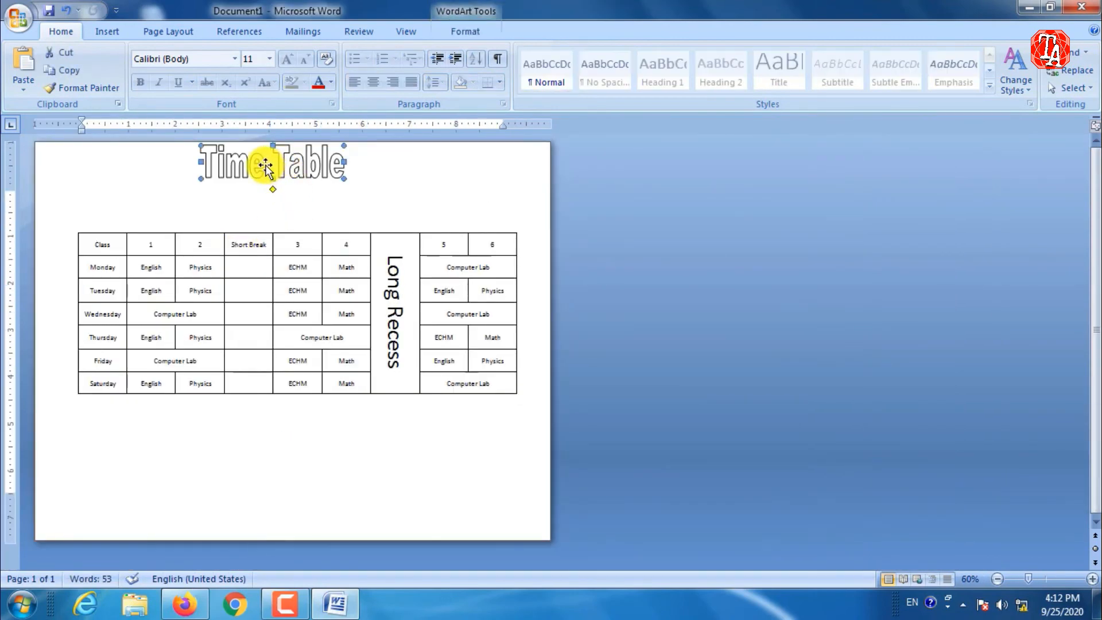
pyautogui.moveTo(265, 167); pyautogui.dragTo(279, 197)
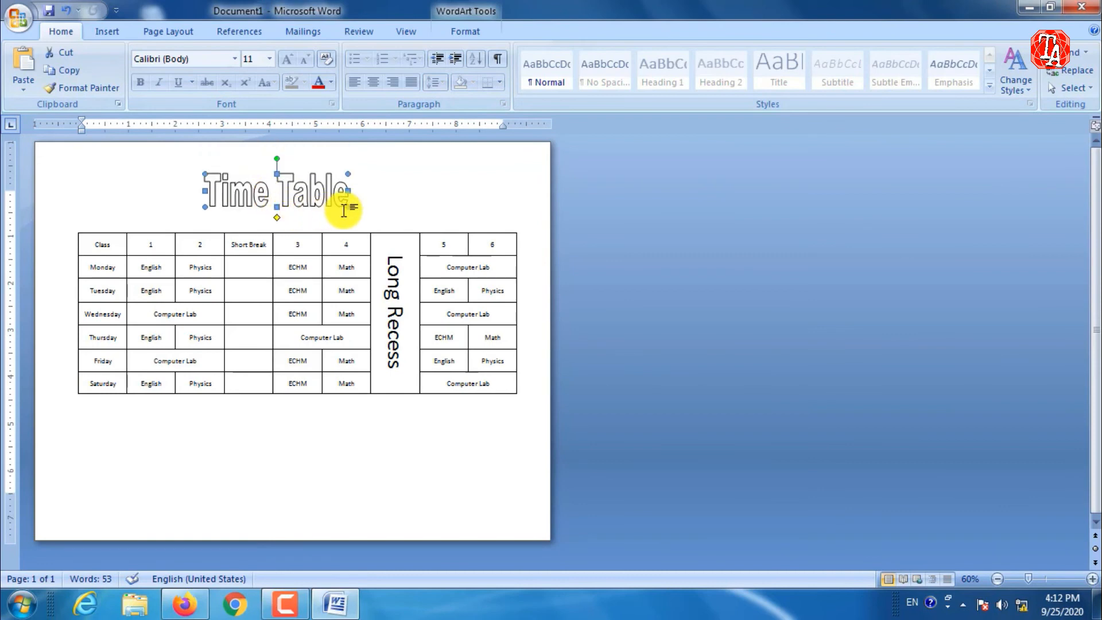
pyautogui.moveTo(348, 207); pyautogui.dragTo(387, 216)
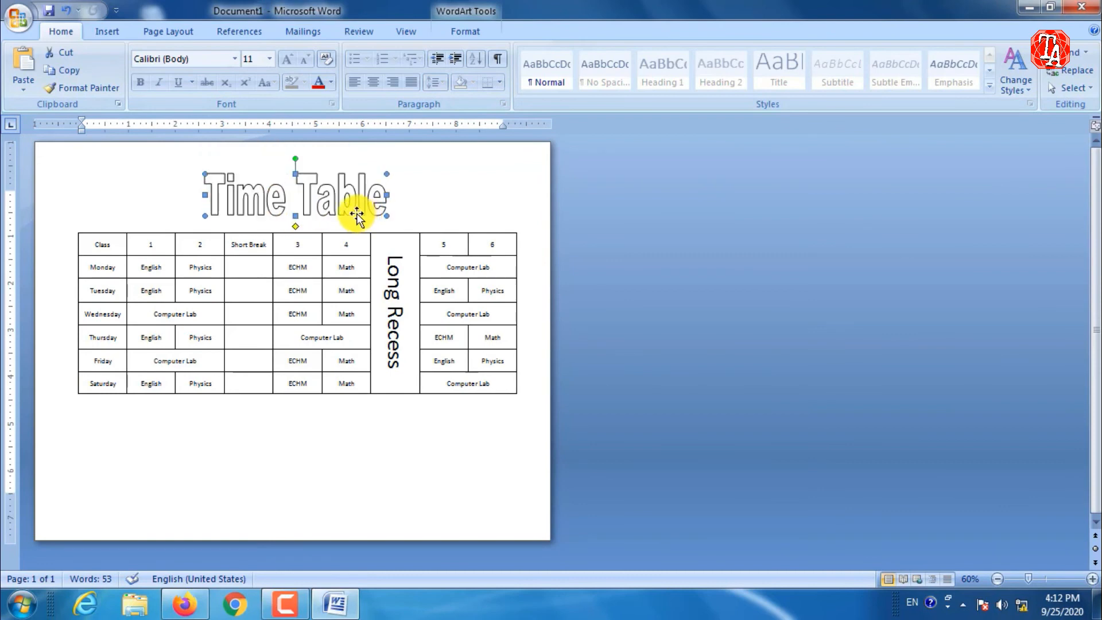
# Fill the Time Table WordArt with the standard orange colour
pyautogui.doubleClick(329, 200)
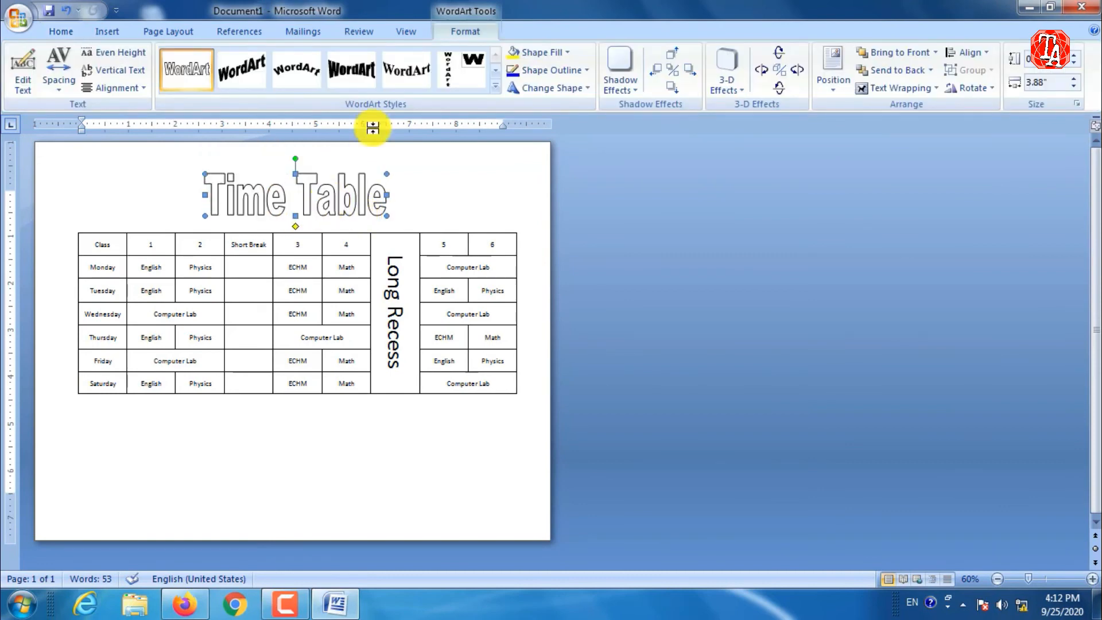
pyautogui.click(567, 55)
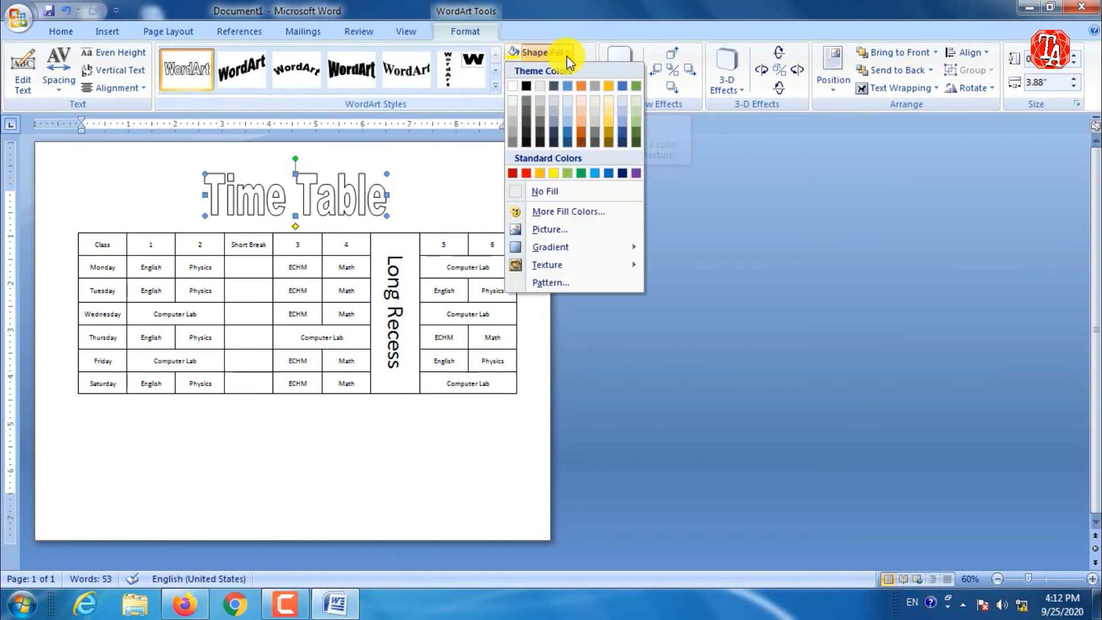
pyautogui.click(542, 173)
pyautogui.click(407, 207)
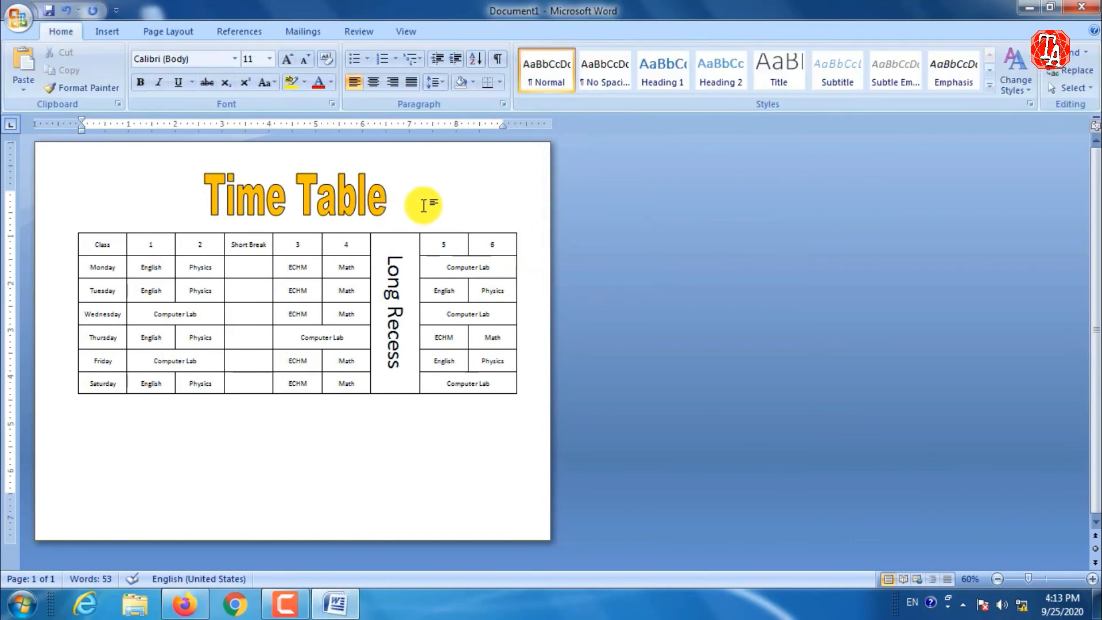
pyautogui.scroll(3, 312, 239)
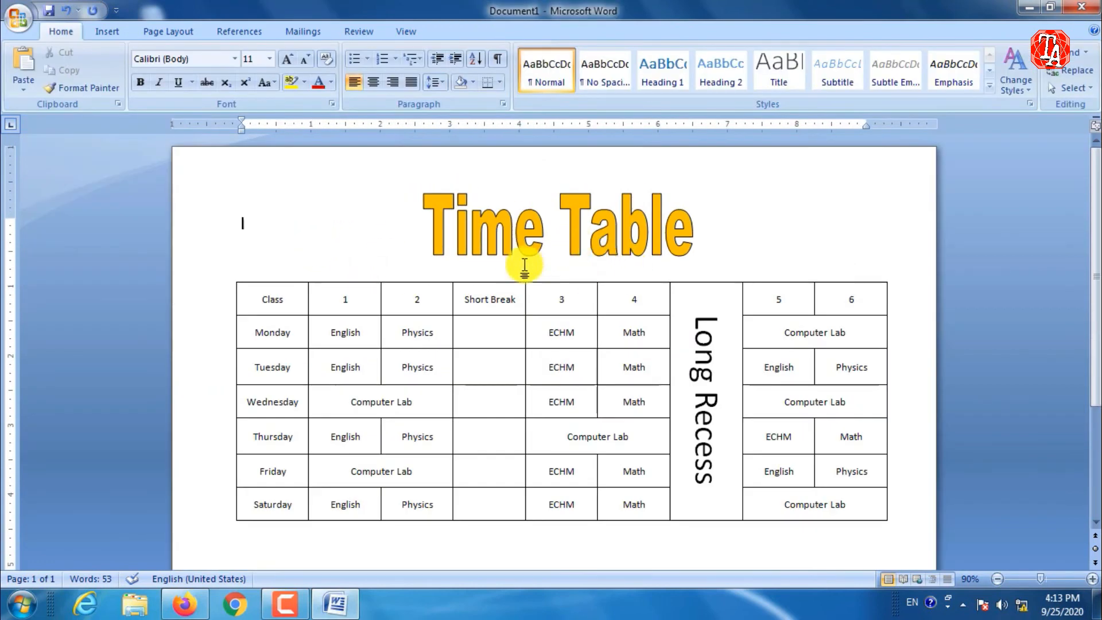
# Make all text in the timetable bold, from the Class header to the last Computer Lab cell
pyautogui.scroll(-3, 462, 275)
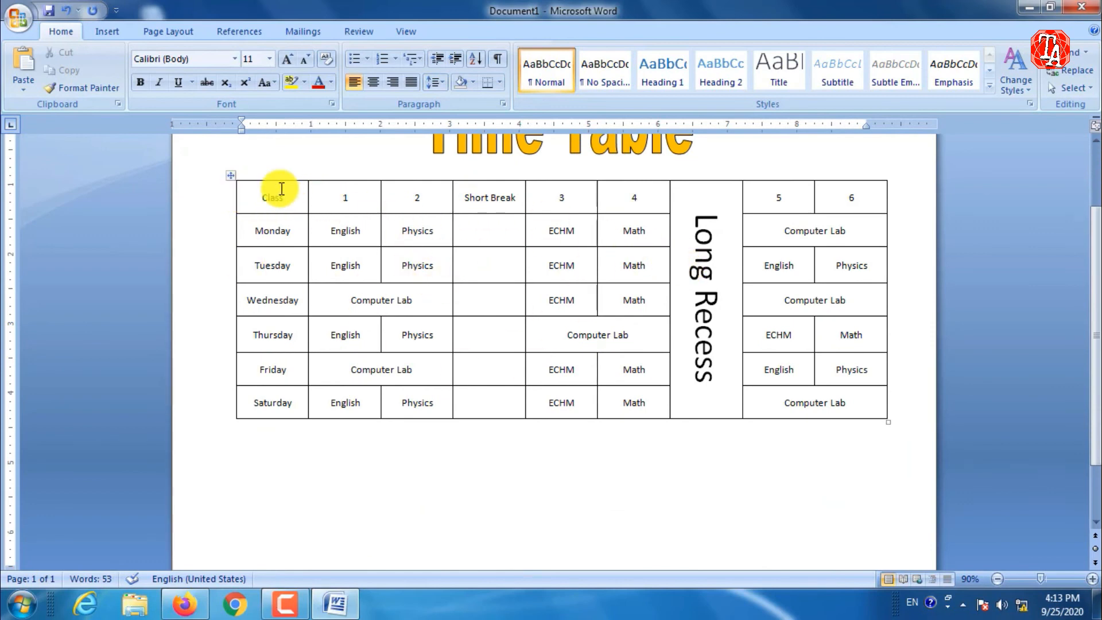
pyautogui.moveTo(263, 201); pyautogui.dragTo(844, 408)
pyautogui.hotkey('ctrl', 'b')
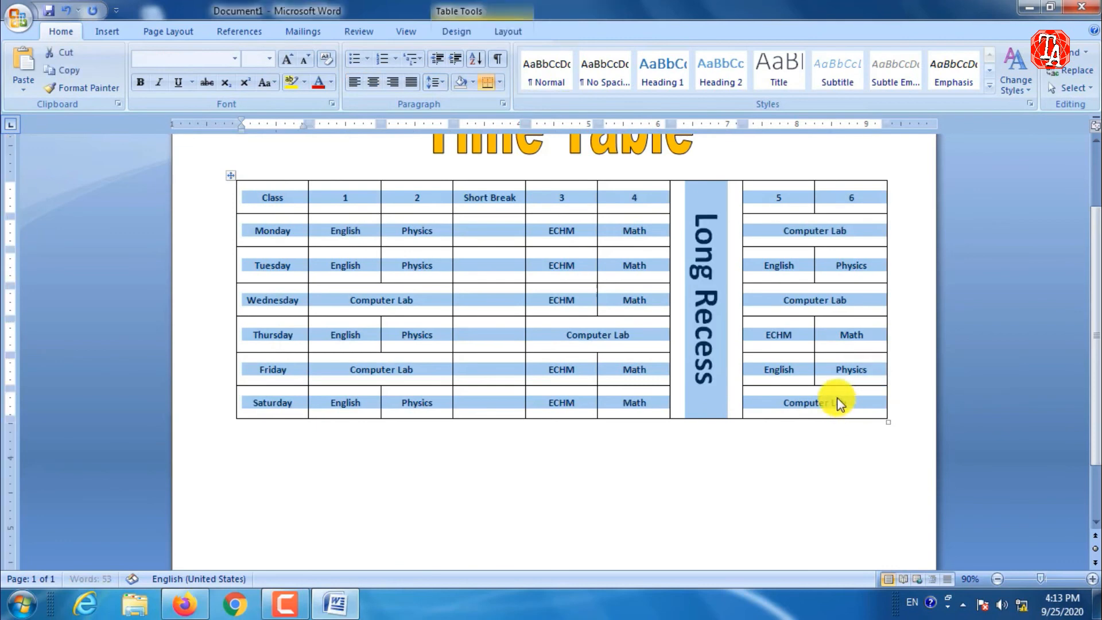
pyautogui.click(591, 509)
pyautogui.scroll(1, 593, 511)
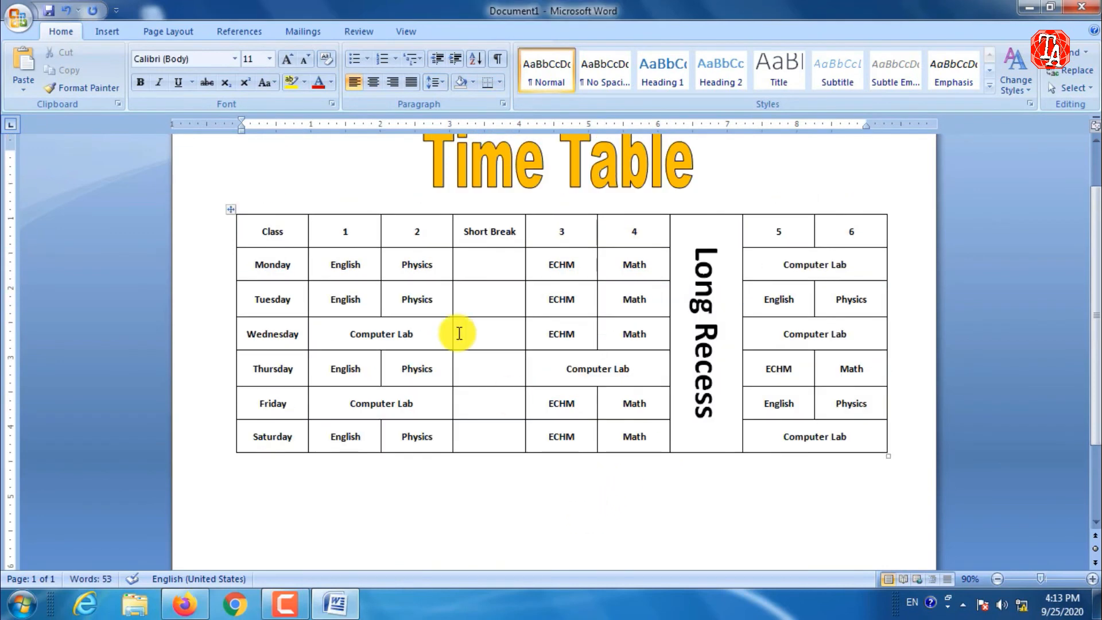
# Open the Borders and Shading settings for the whole timetable
pyautogui.click(232, 210)
pyautogui.rightClick(232, 210)
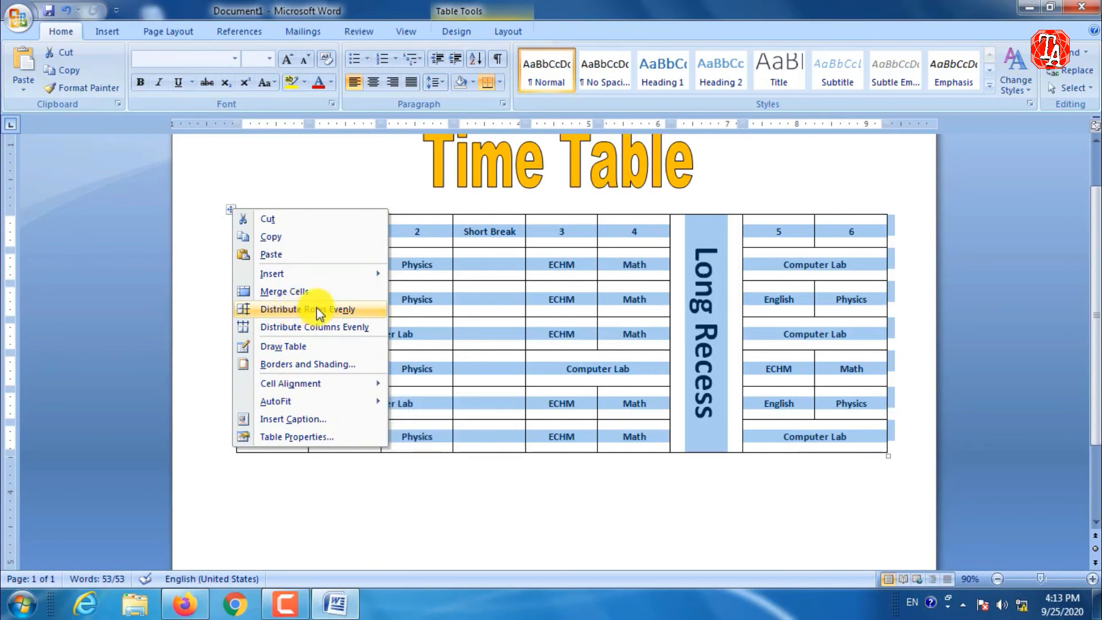
pyautogui.click(312, 365)
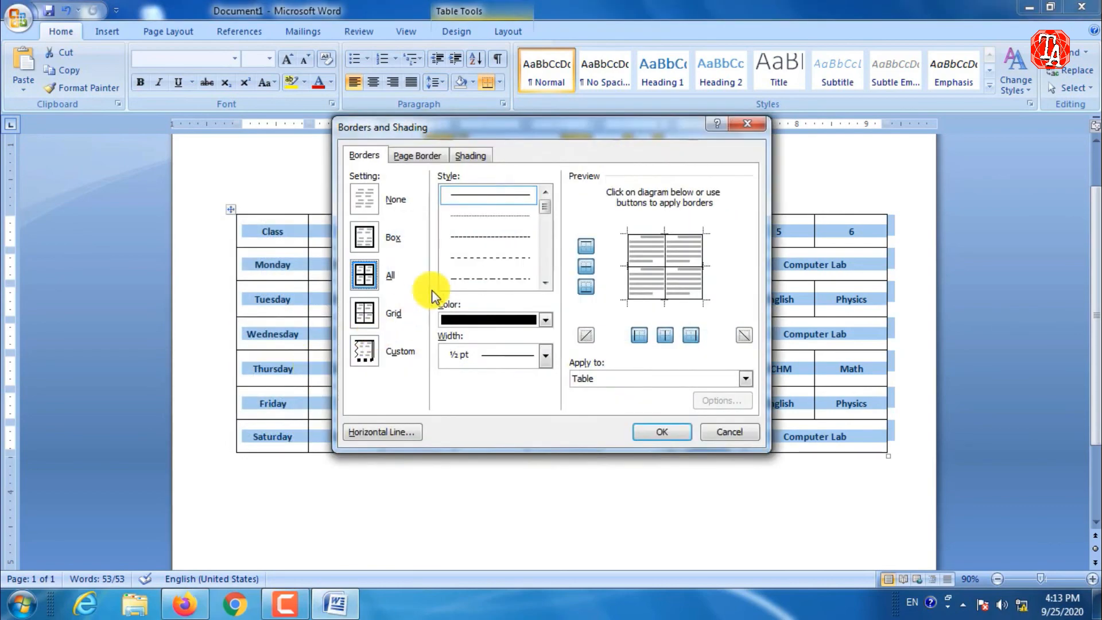
# Try a dark green Box border 3 pt wide for the table
pyautogui.click(364, 235)
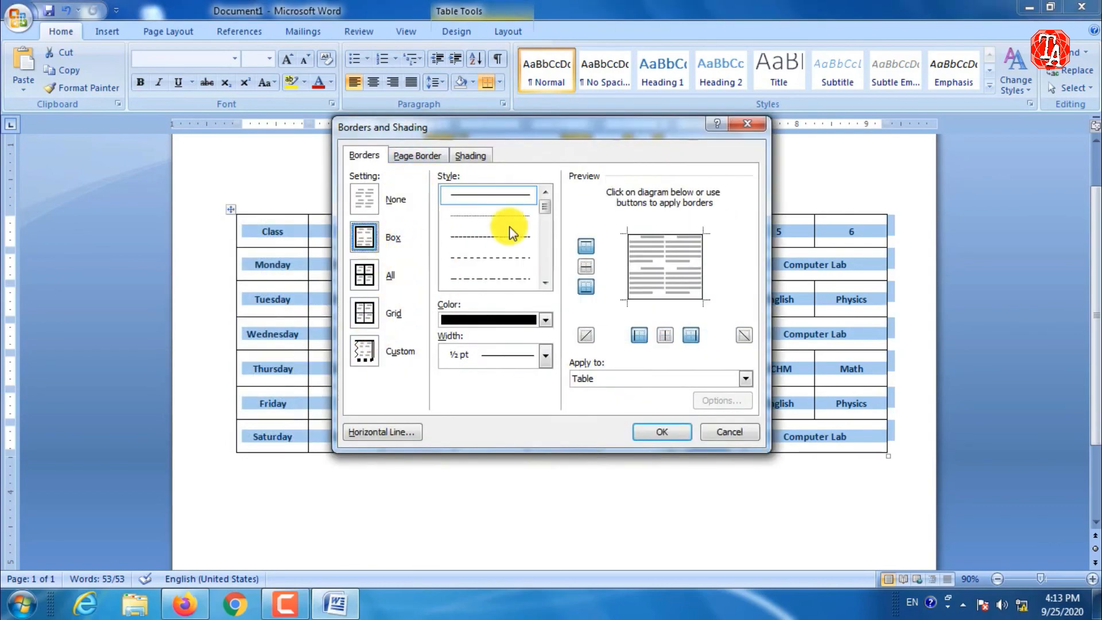
pyautogui.scroll(-1, 545, 206)
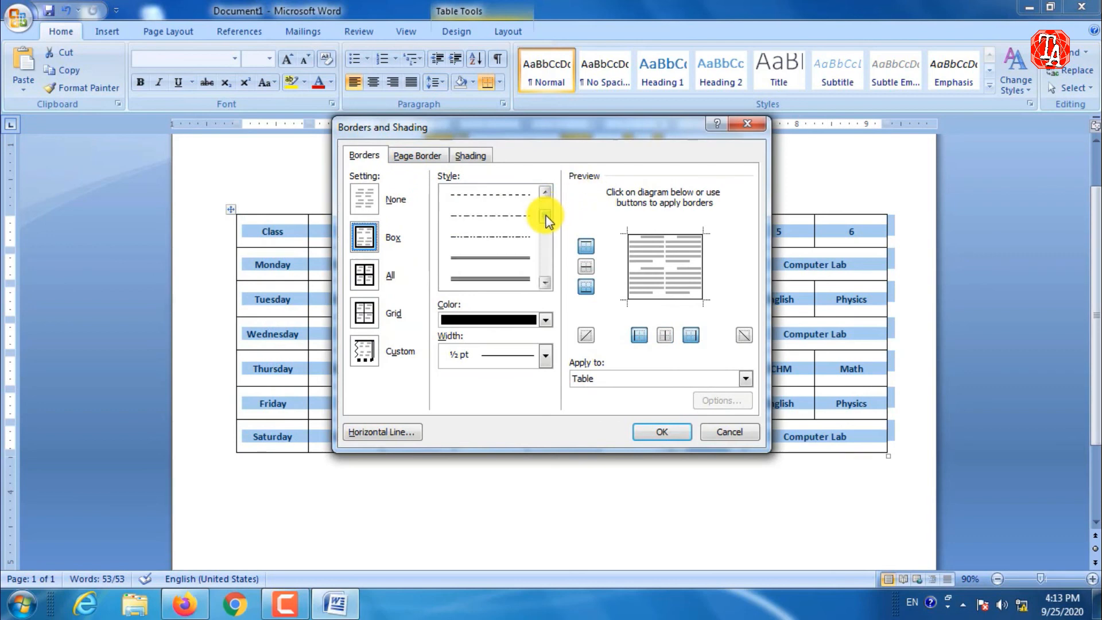
pyautogui.click(546, 320)
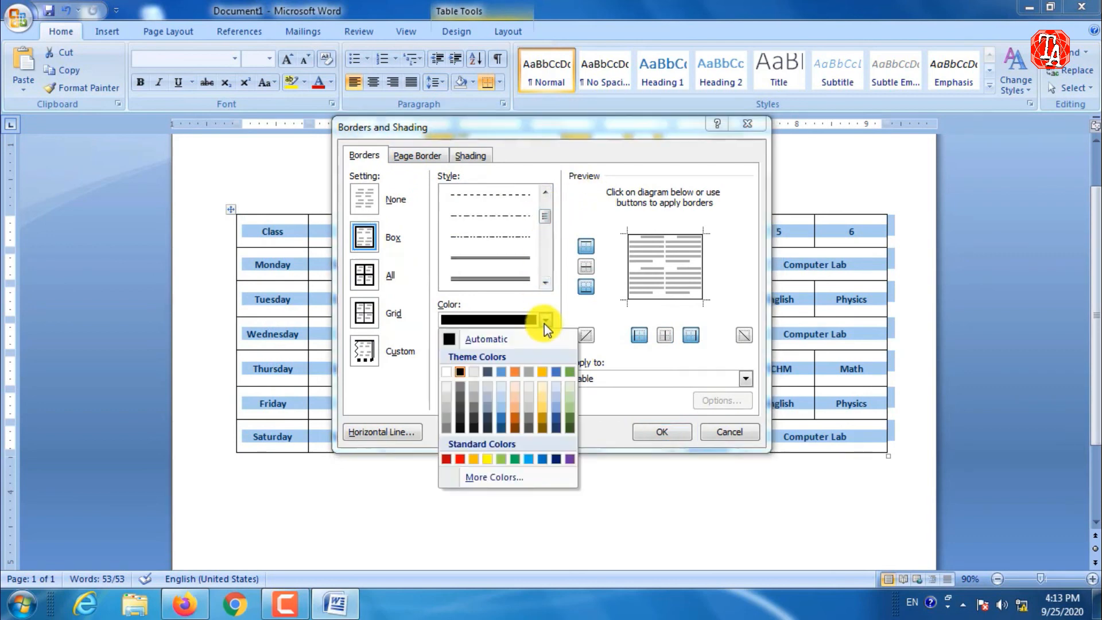
pyautogui.click(569, 423)
pyautogui.click(509, 361)
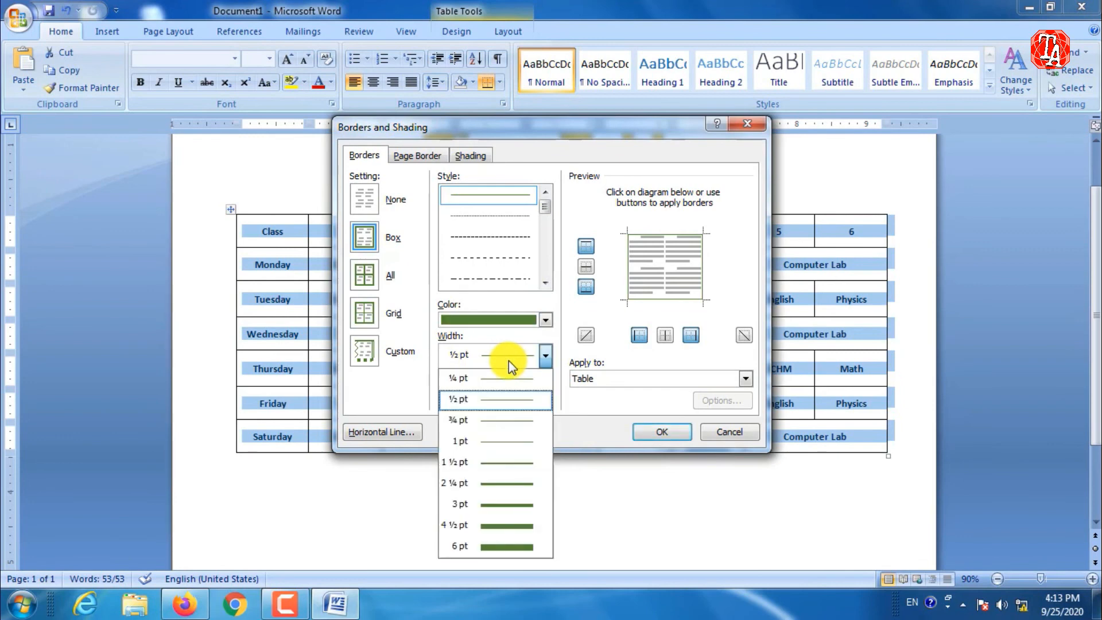
pyautogui.click(499, 505)
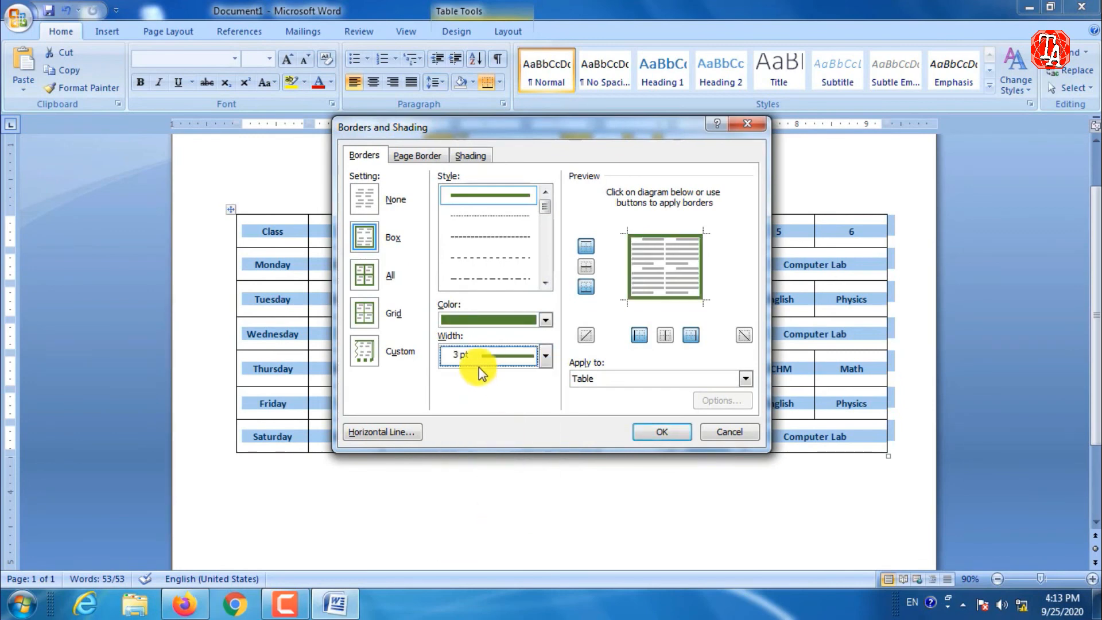
# Apply a Grid border to the whole table with a black 3 pt double-line style around the outside
pyautogui.click(365, 313)
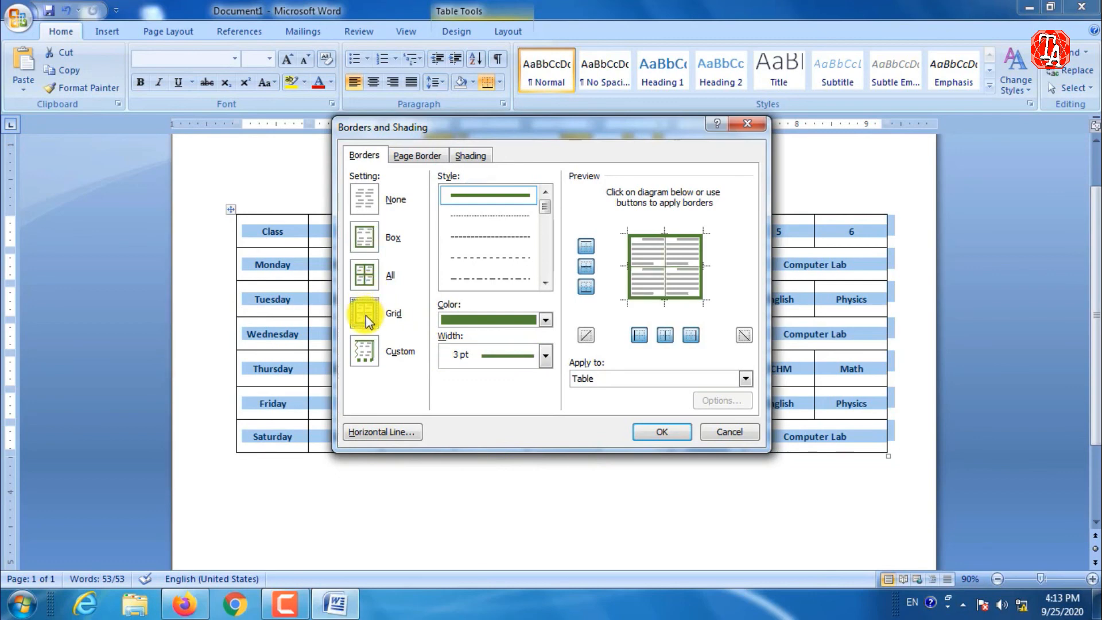
pyautogui.click(368, 281)
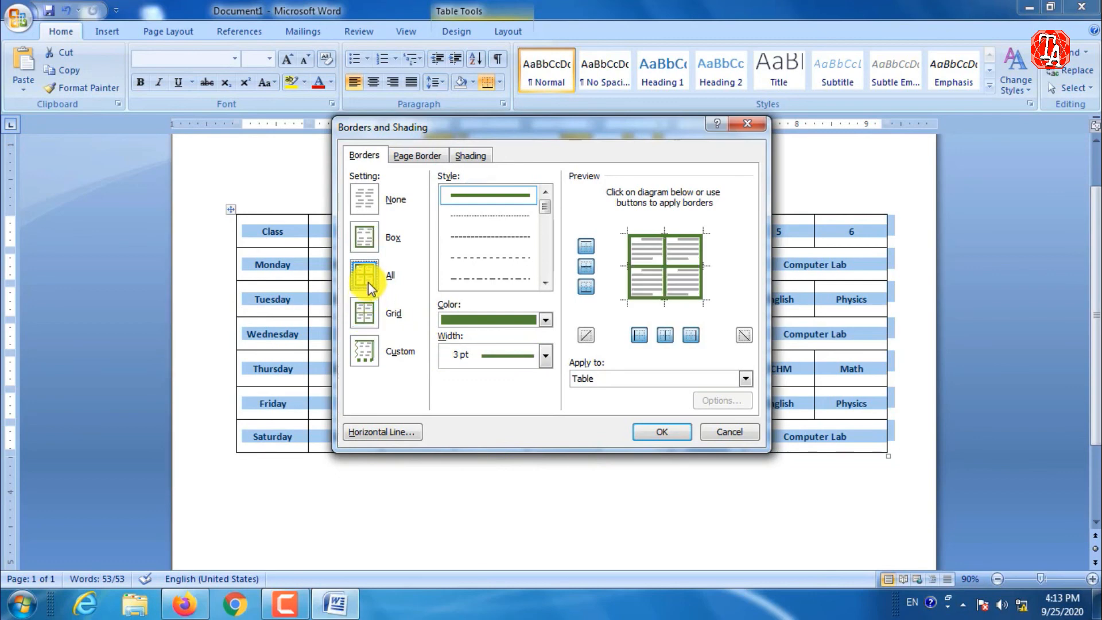
pyautogui.click(366, 316)
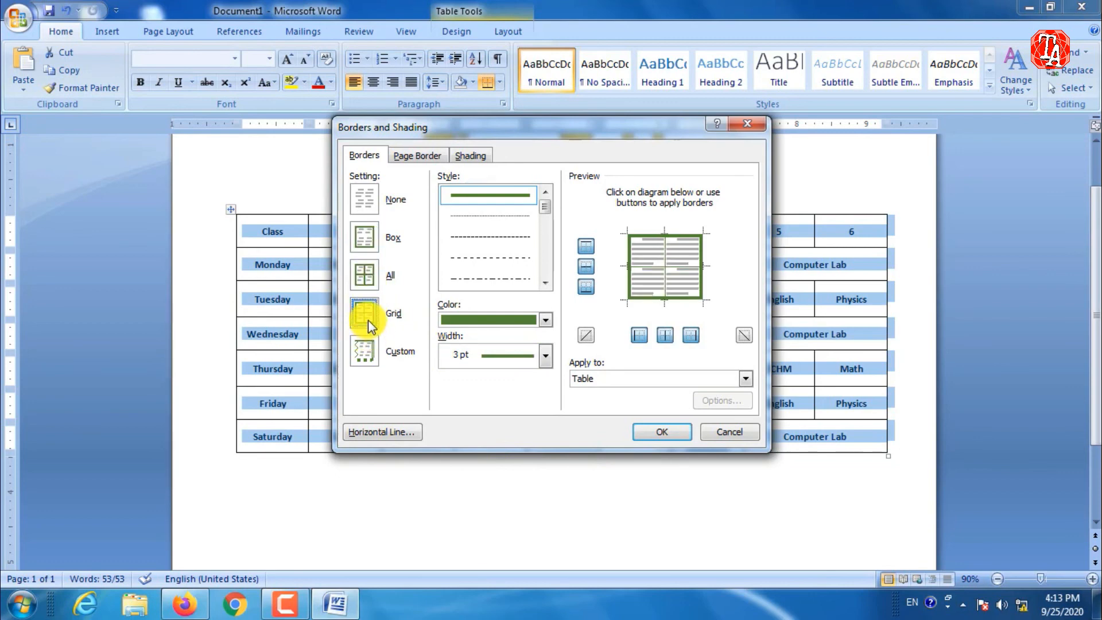
pyautogui.scroll(-4, 517, 247)
pyautogui.click(512, 238)
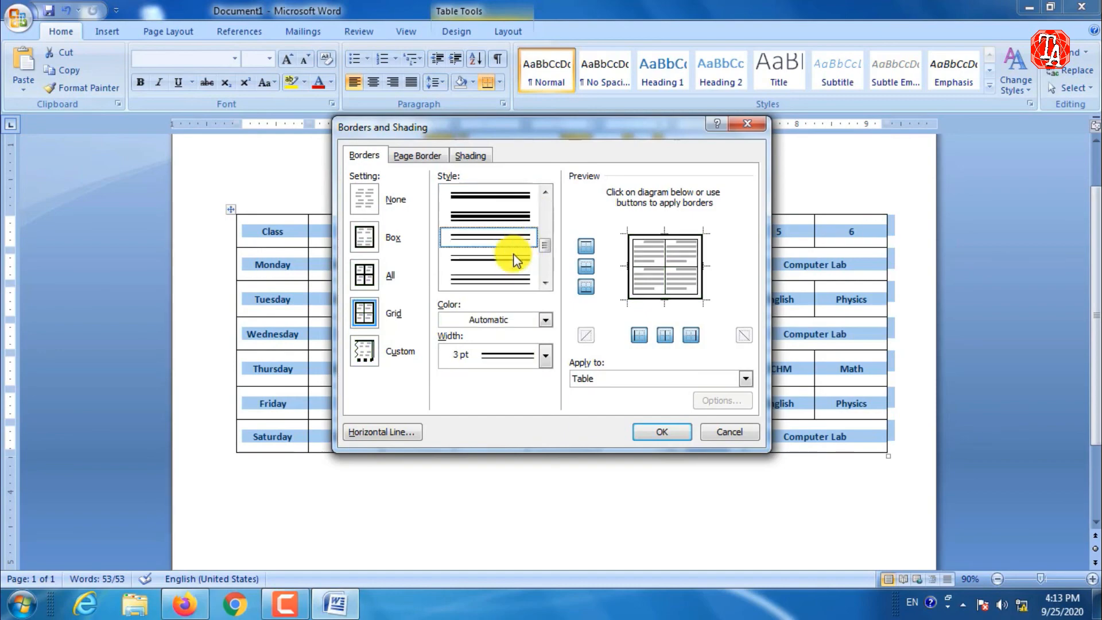
pyautogui.click(645, 433)
pyautogui.click(586, 500)
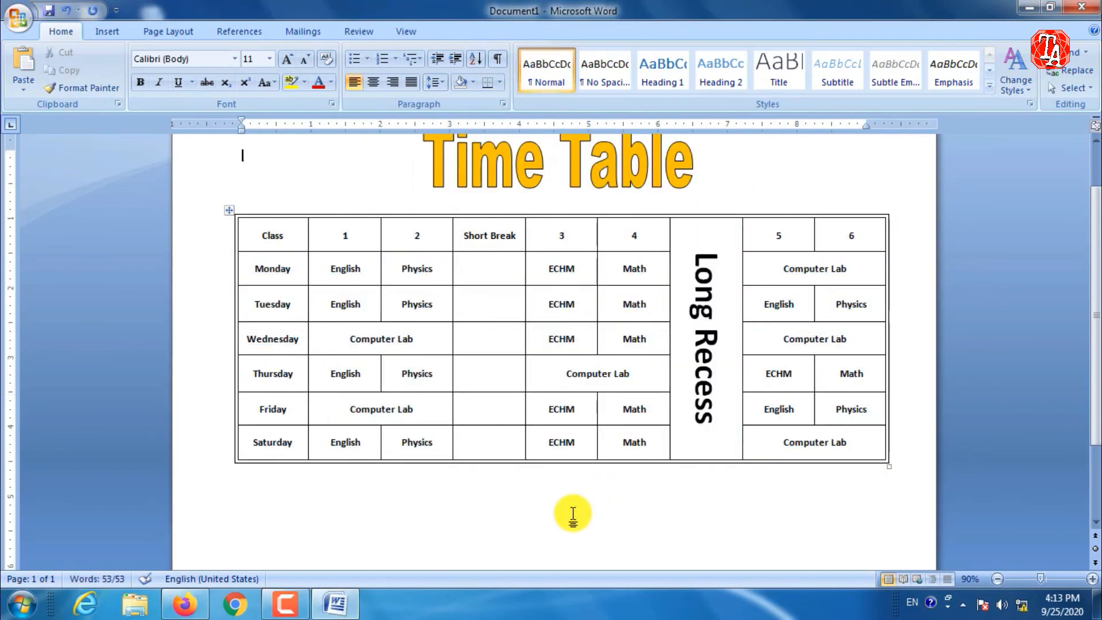
pyautogui.click(236, 172)
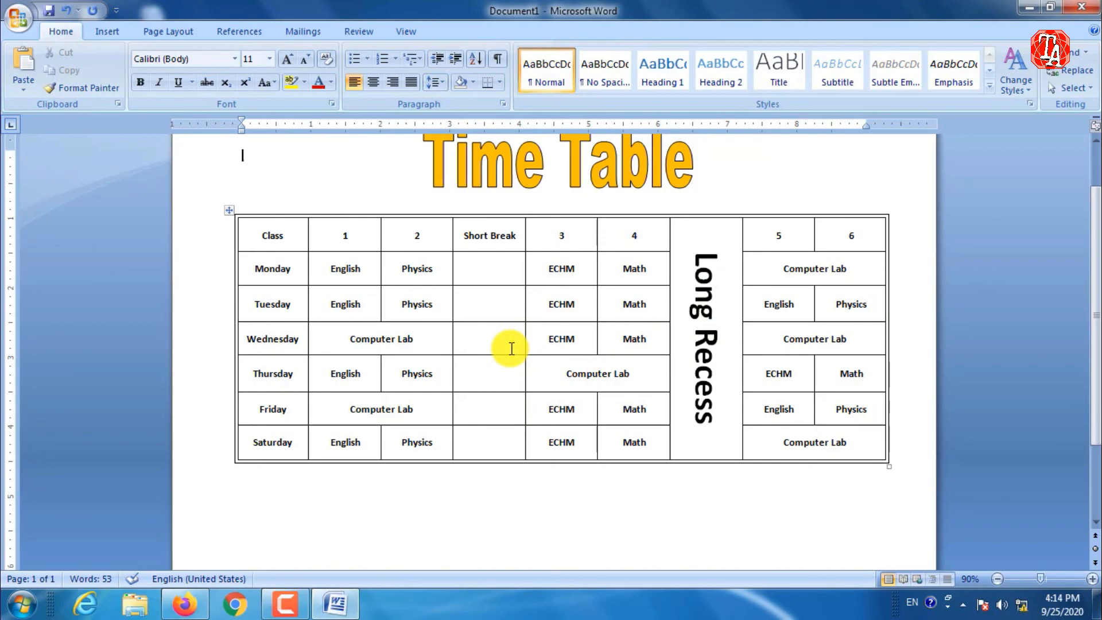
pyautogui.scroll(2, 511, 348)
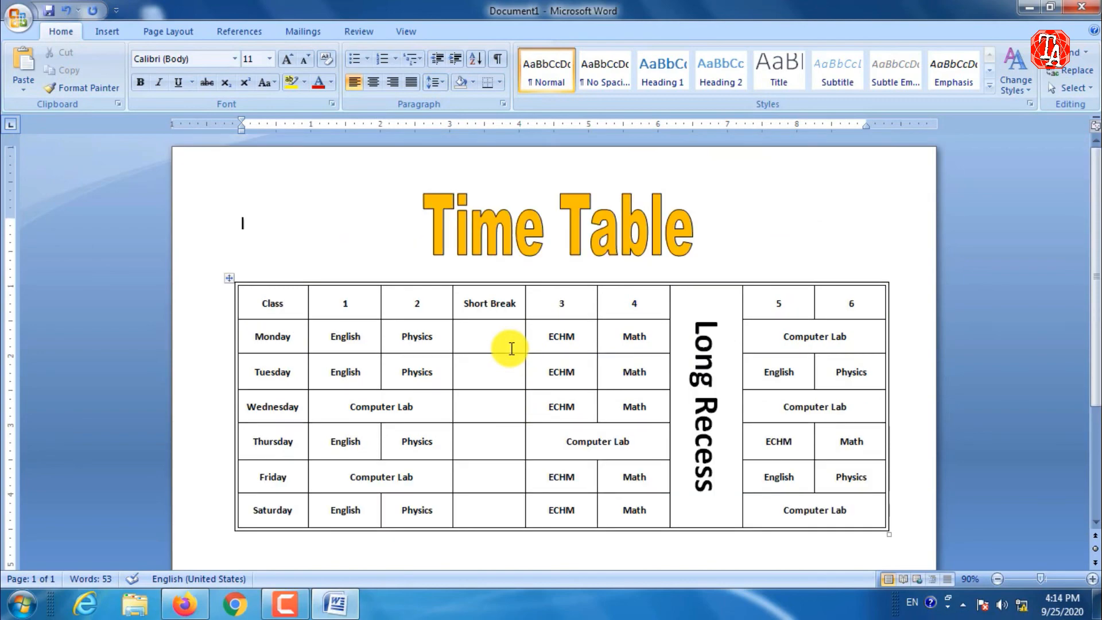